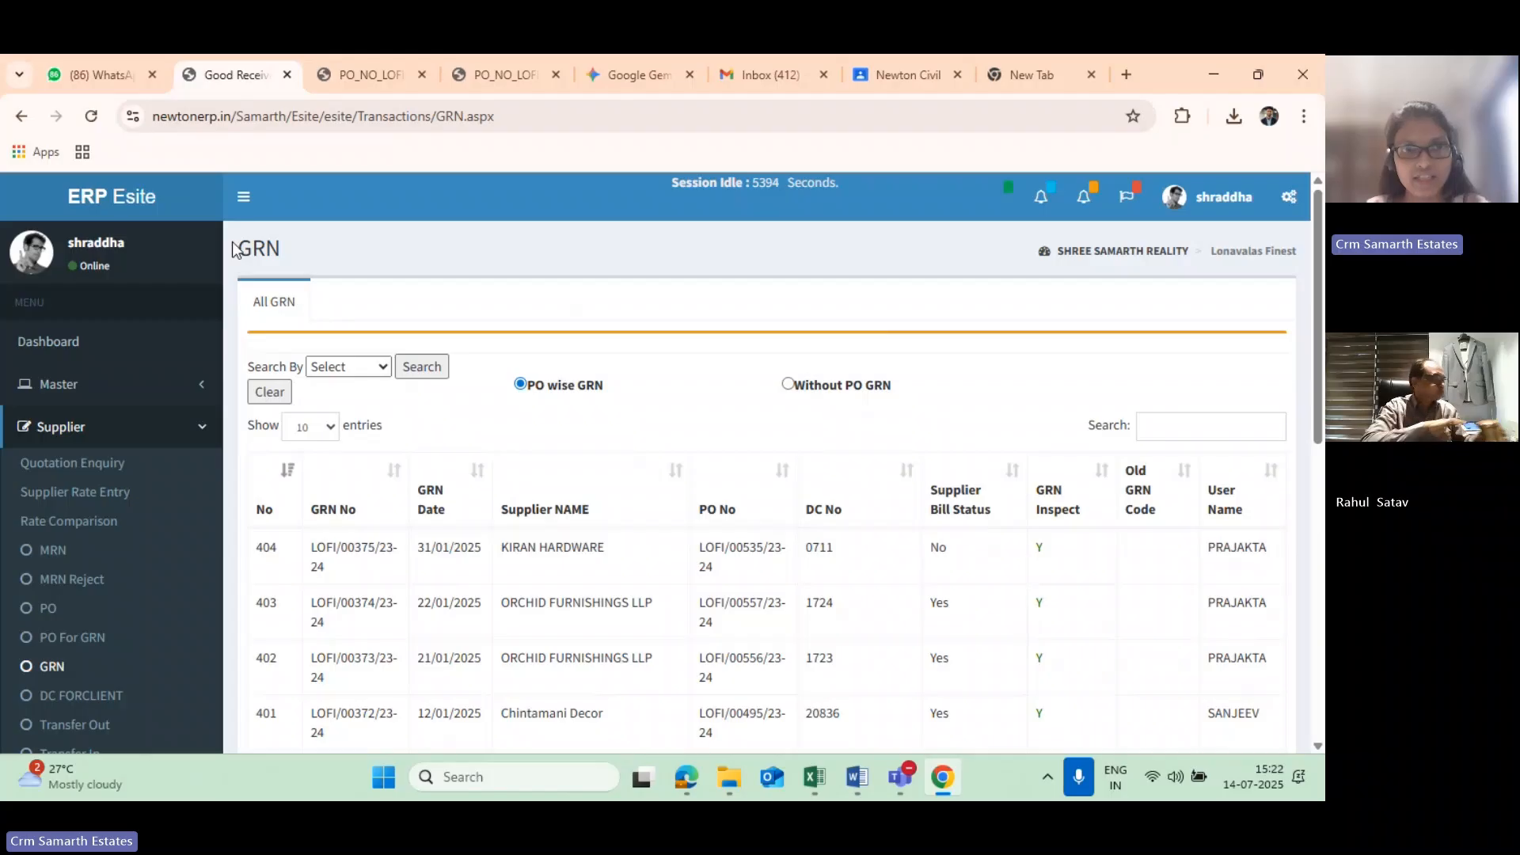
- Review the columns and records of the PO-wise GRN list, sorting it by supplier name and selecting the first record
{"action": "scroll", "coordinate": [396, 360], "scroll_direction": "down", "scroll_amount": 2}
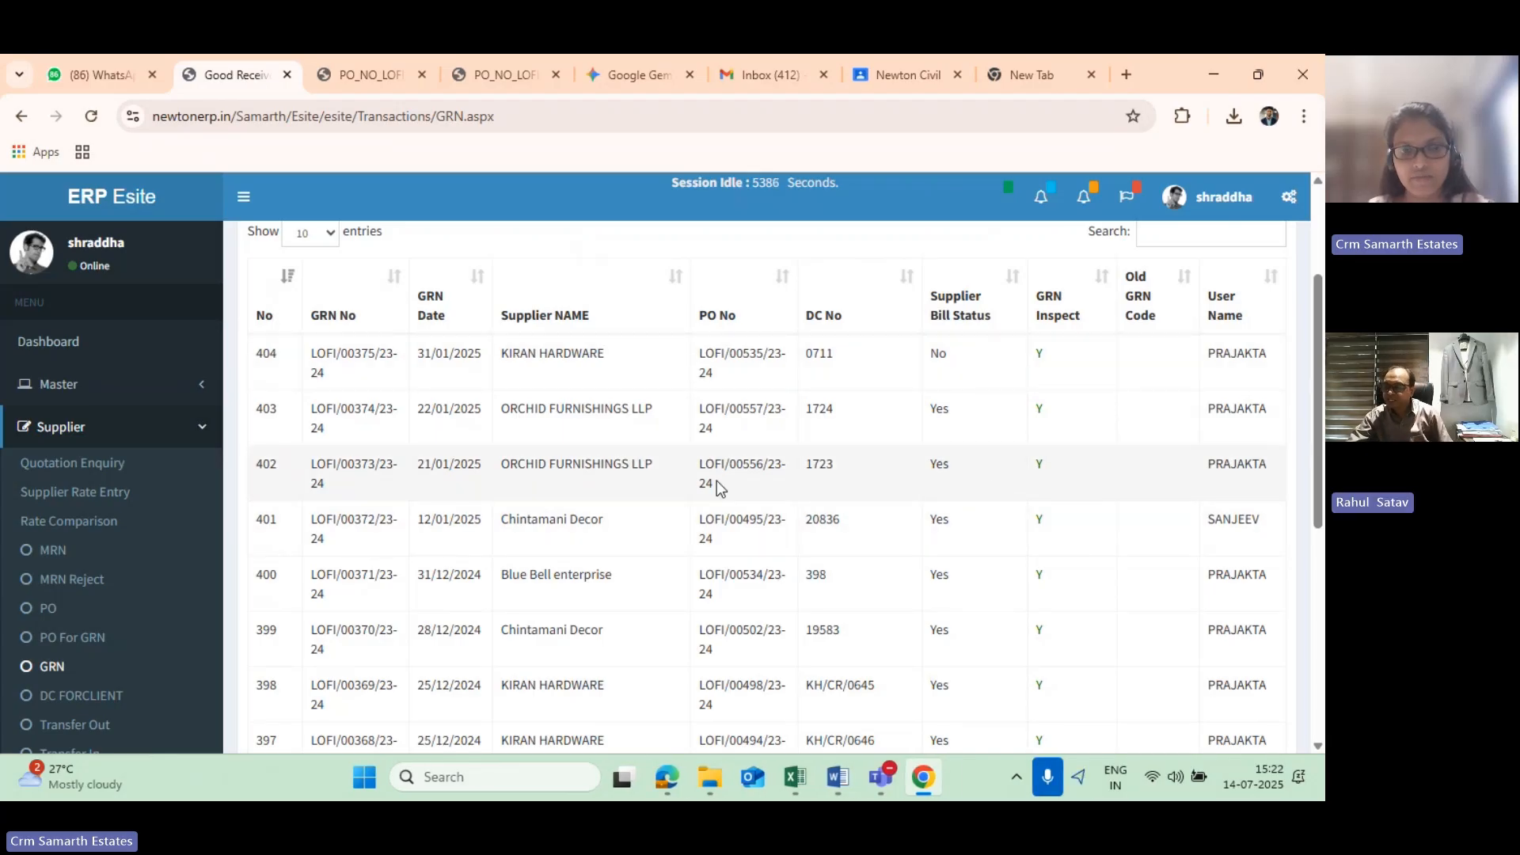
{"action": "scroll", "coordinate": [719, 484], "scroll_direction": "up", "scroll_amount": 2}
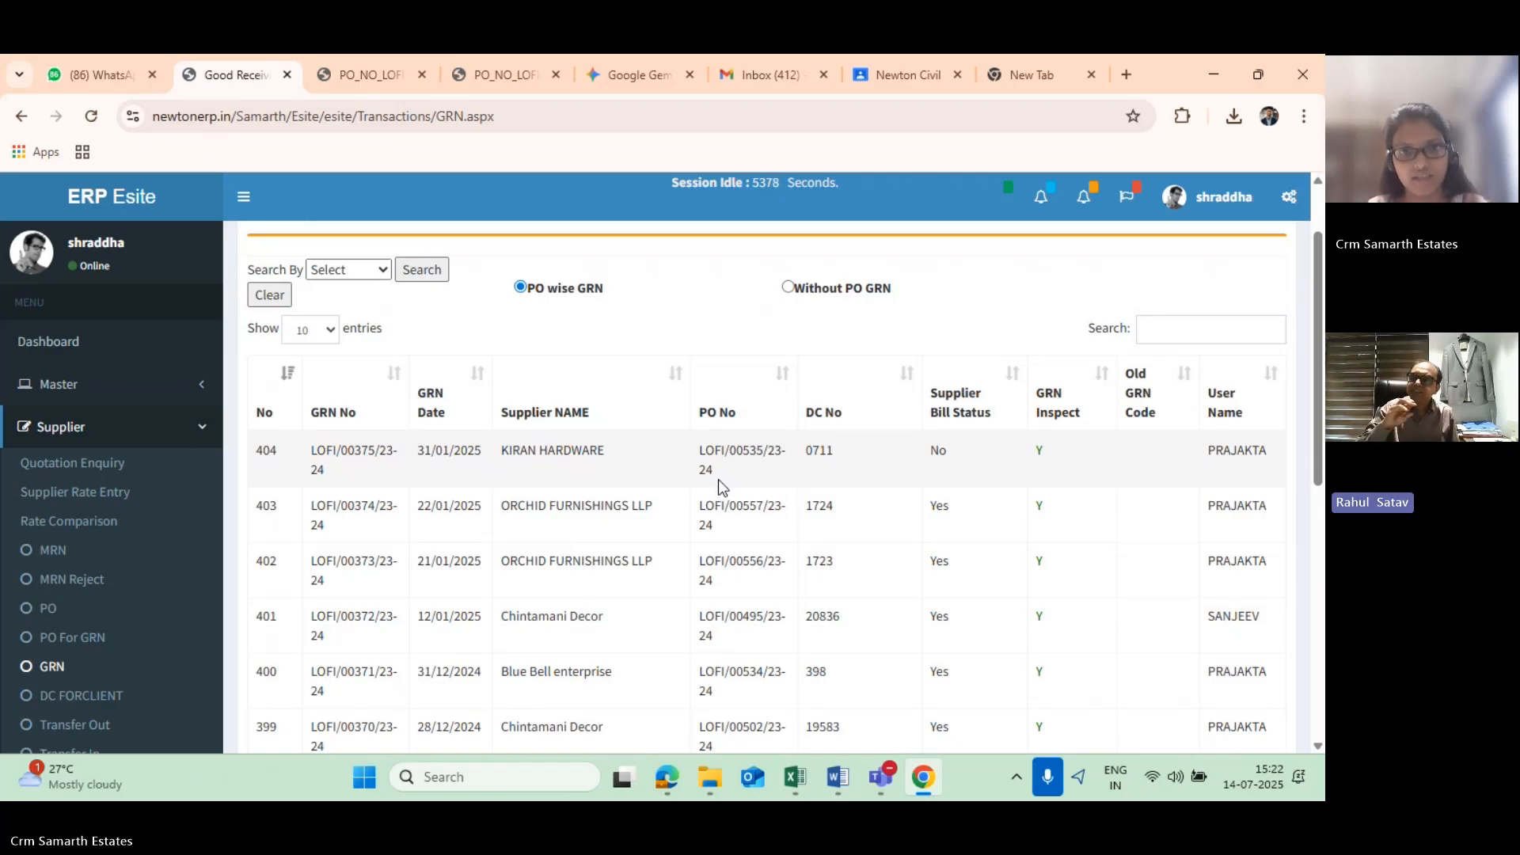
{"action": "scroll", "coordinate": [719, 478], "scroll_direction": "up", "scroll_amount": 2}
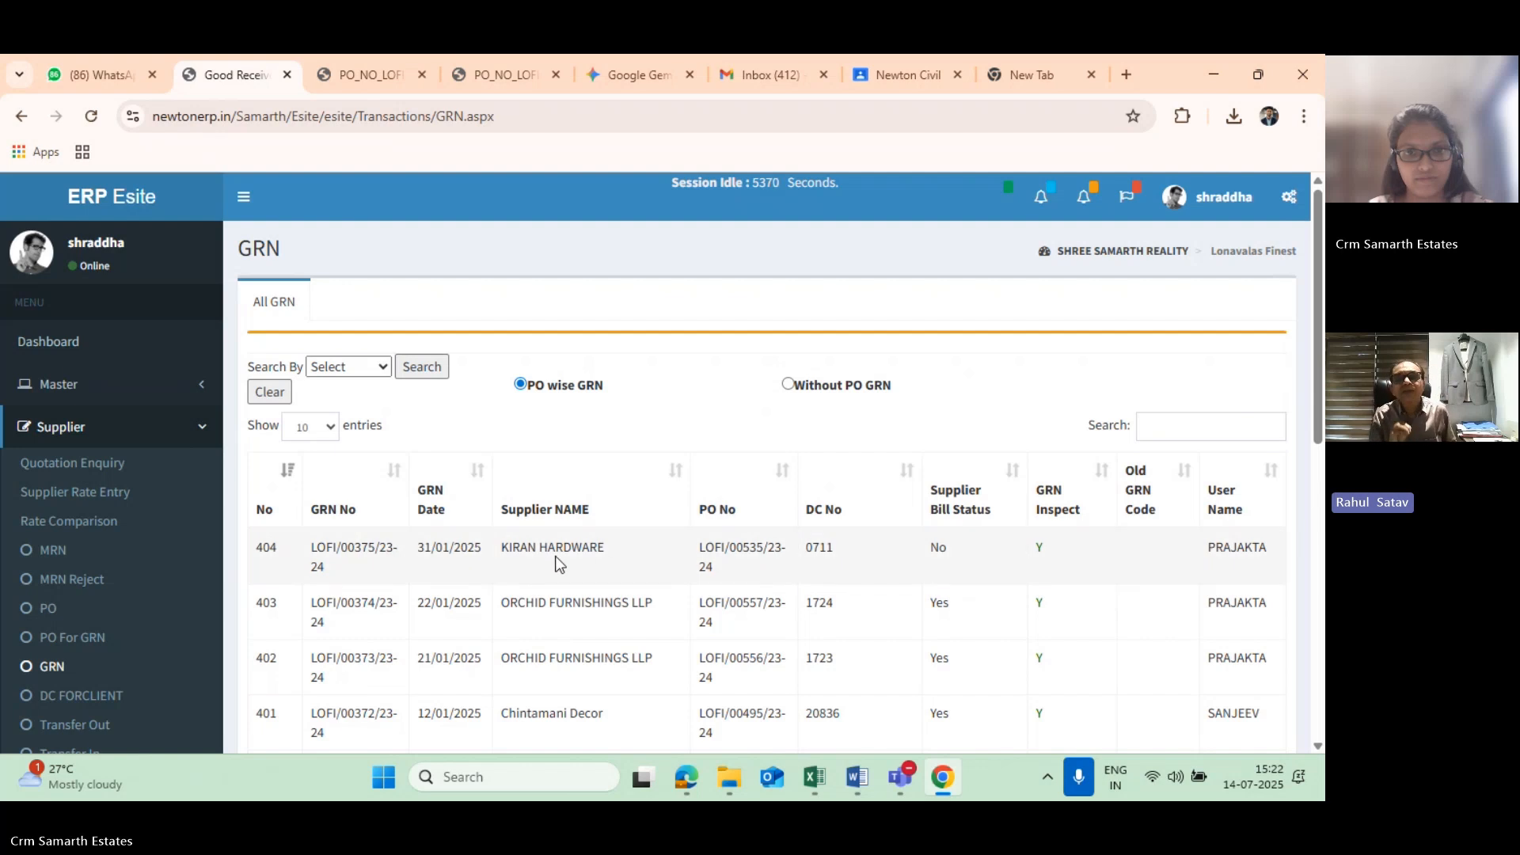
{"action": "scroll", "coordinate": [554, 556], "scroll_direction": "down", "scroll_amount": 1}
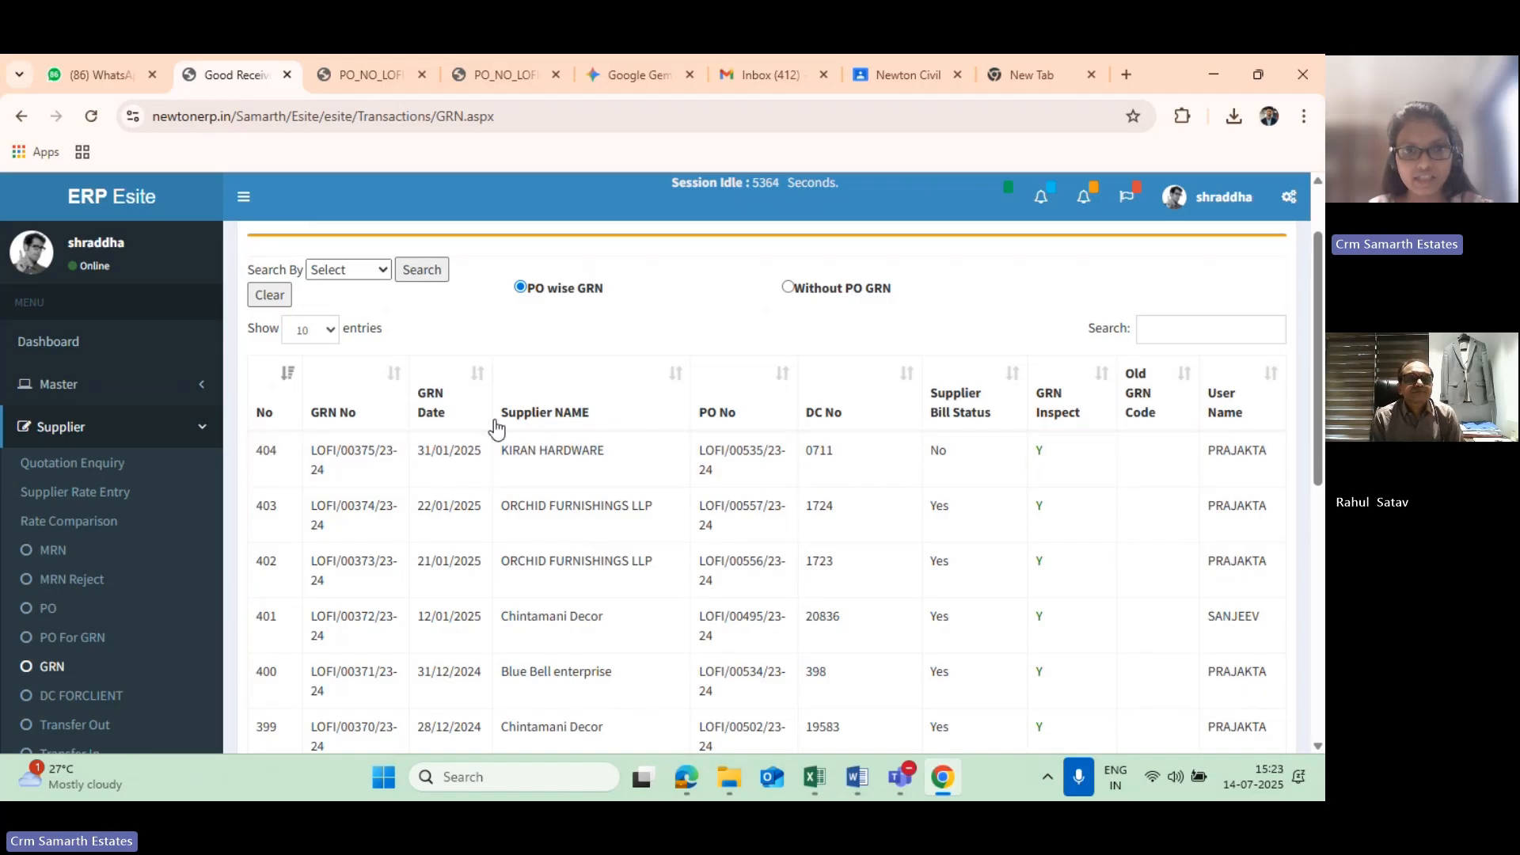
{"action": "double_click", "coordinate": [477, 475]}
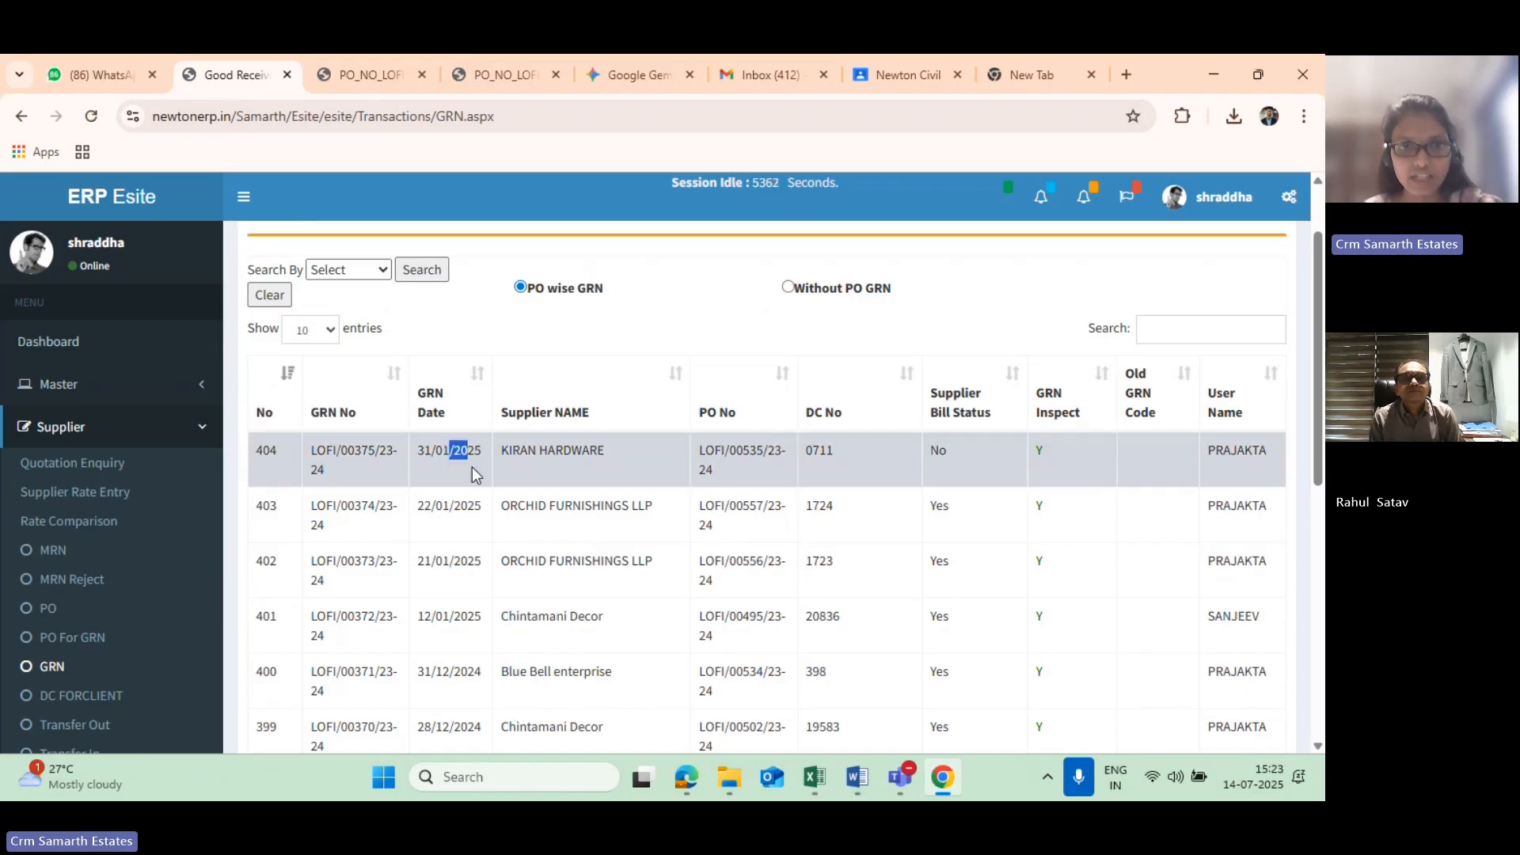
{"action": "left_click", "coordinate": [553, 428]}
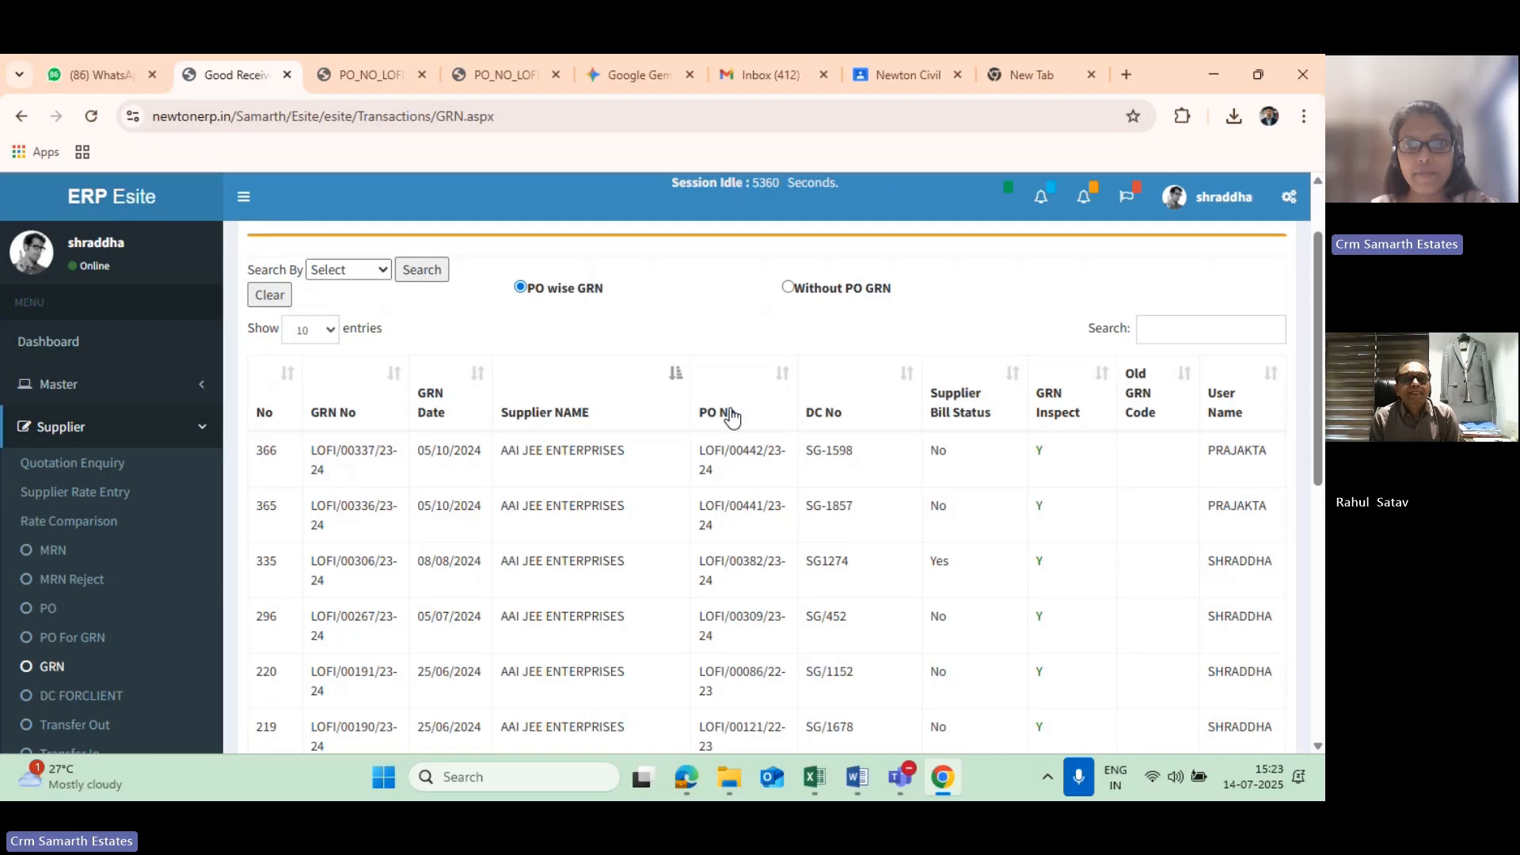
{"action": "left_click", "coordinate": [848, 448]}
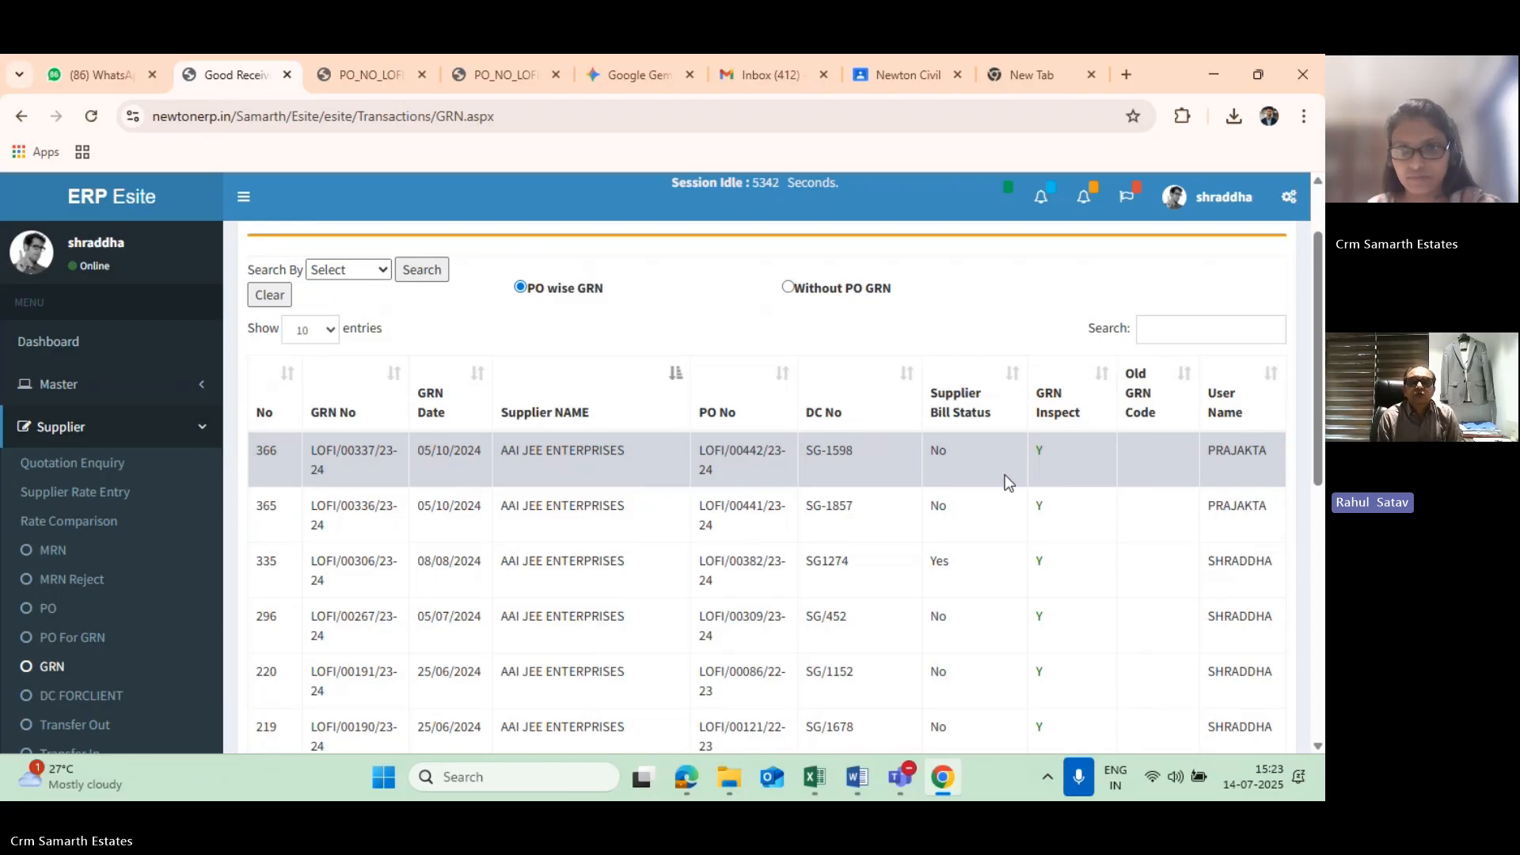
{"action": "scroll", "coordinate": [994, 502], "scroll_direction": "down", "scroll_amount": 1}
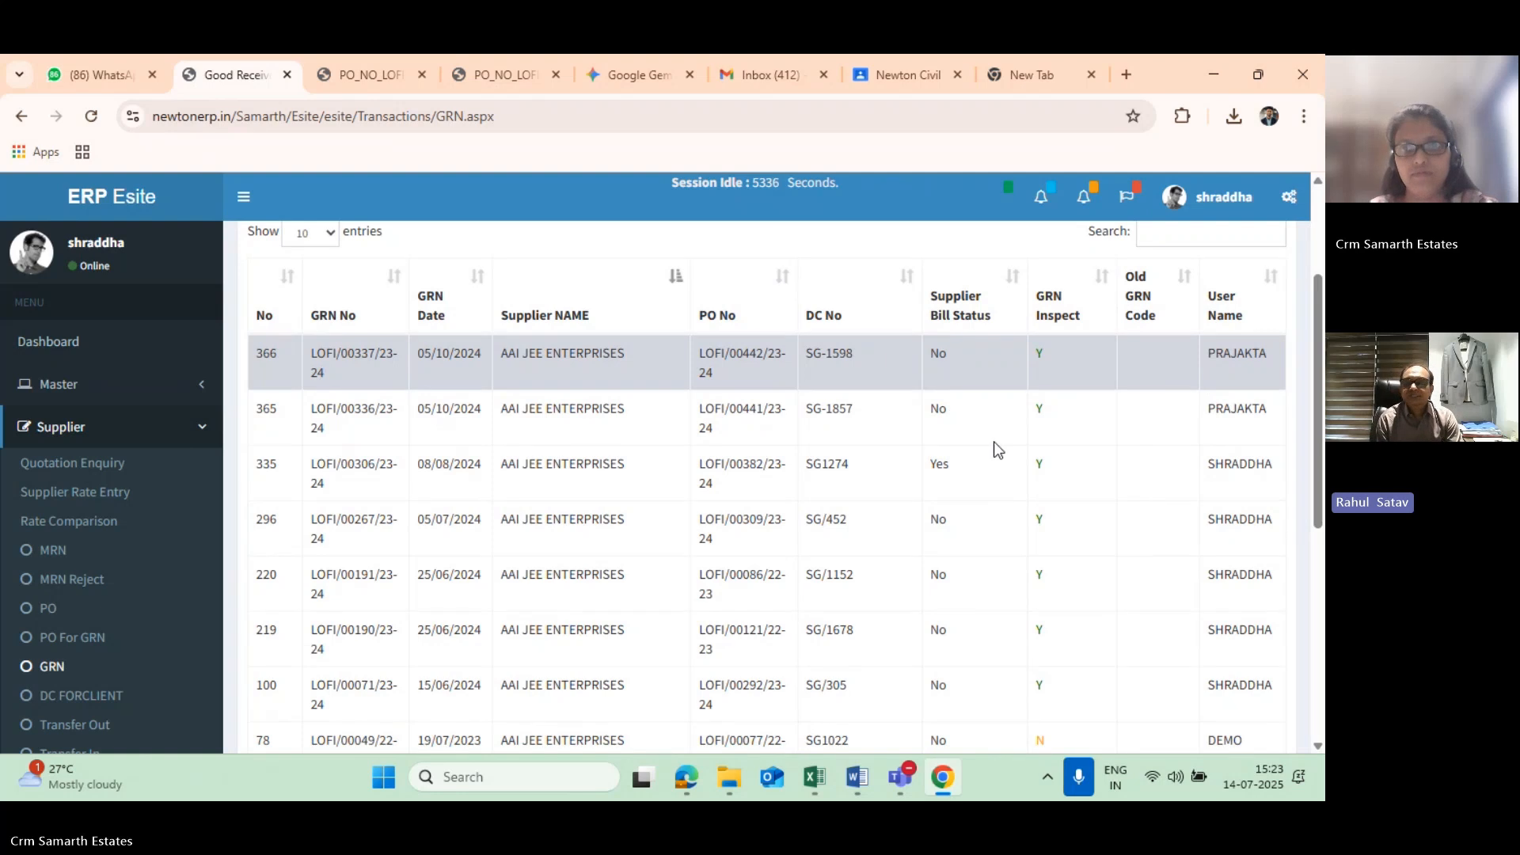
{"action": "scroll", "coordinate": [995, 440], "scroll_direction": "up", "scroll_amount": 1}
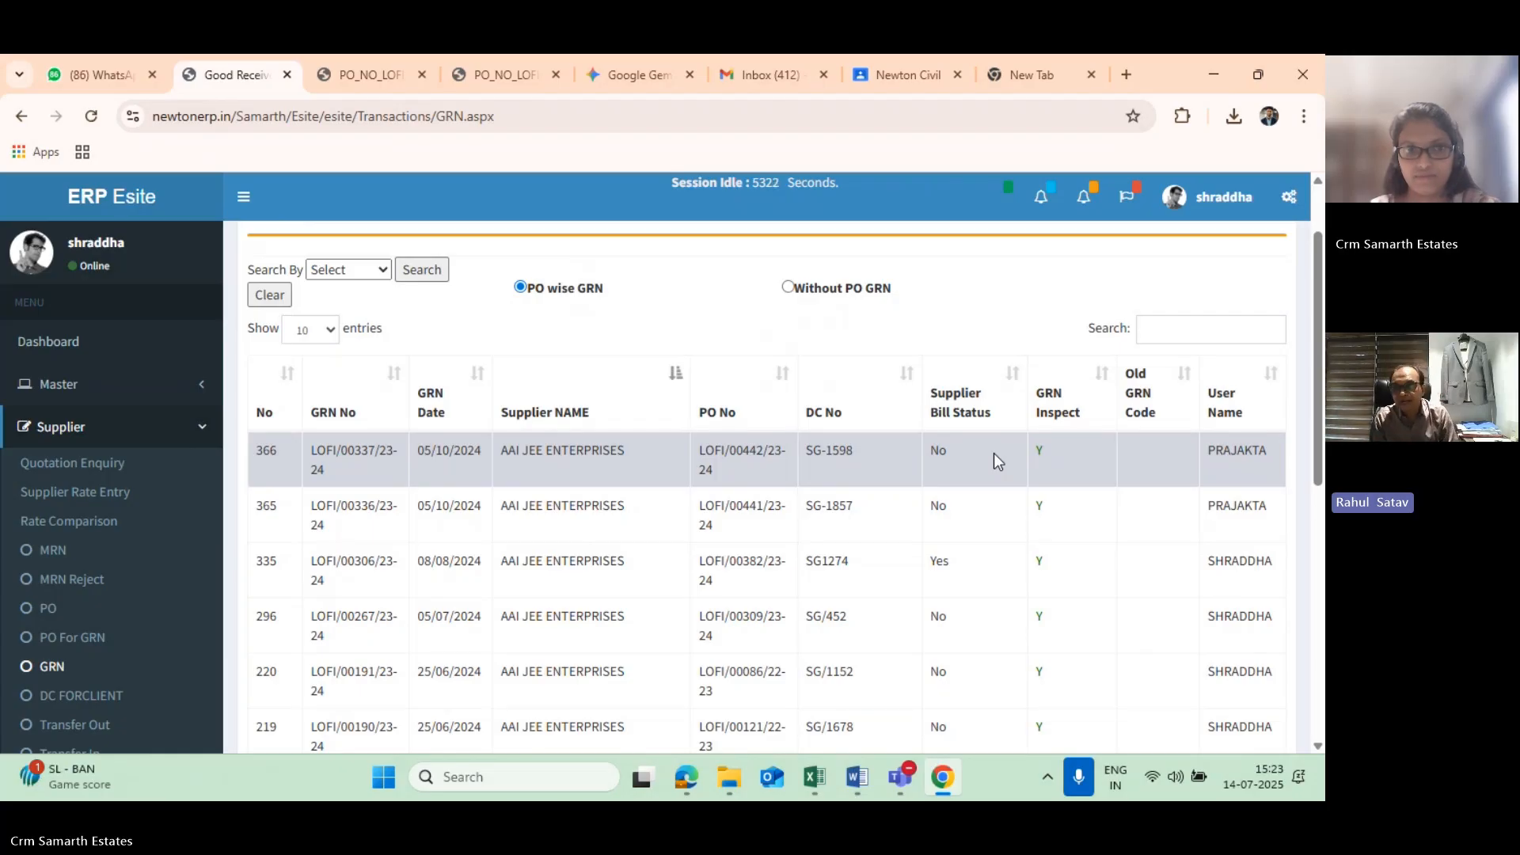
{"action": "scroll", "coordinate": [995, 453], "scroll_direction": "down", "scroll_amount": 5}
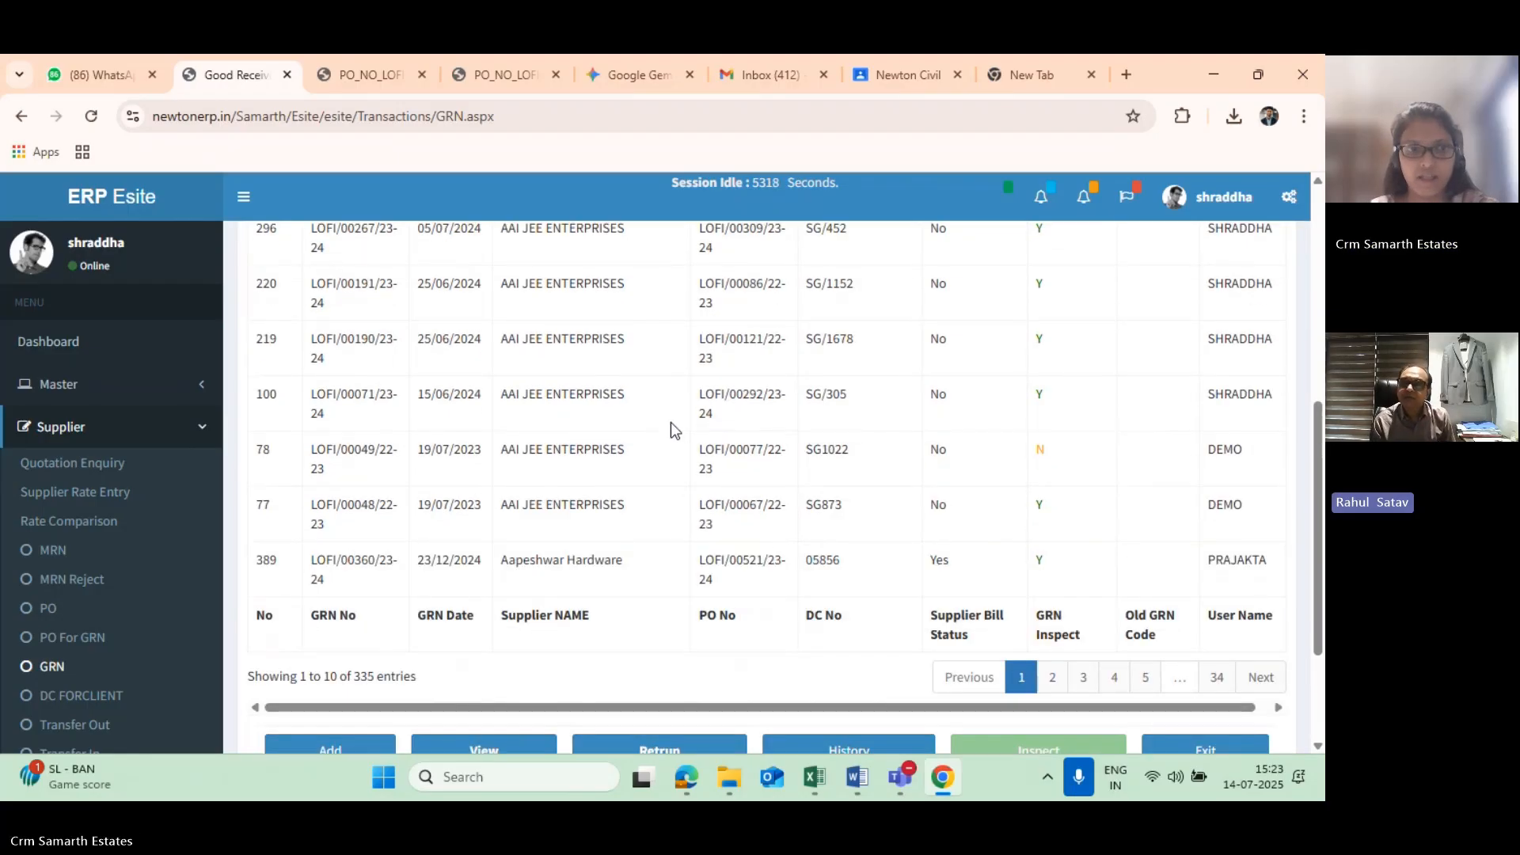
{"action": "scroll", "coordinate": [672, 421], "scroll_direction": "up", "scroll_amount": 3}
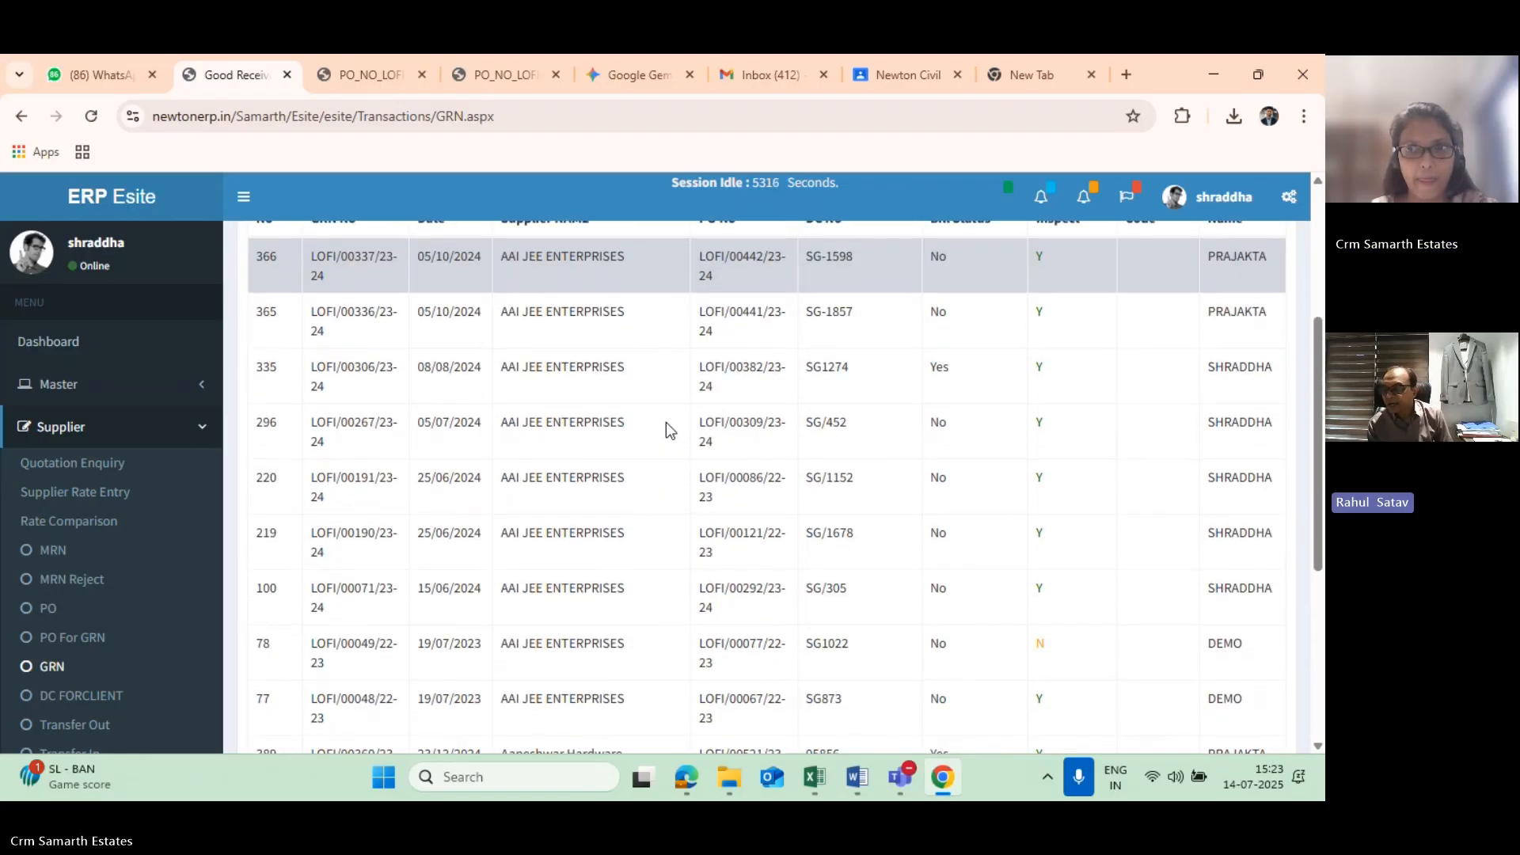
{"action": "scroll", "coordinate": [667, 421], "scroll_direction": "up", "scroll_amount": 1}
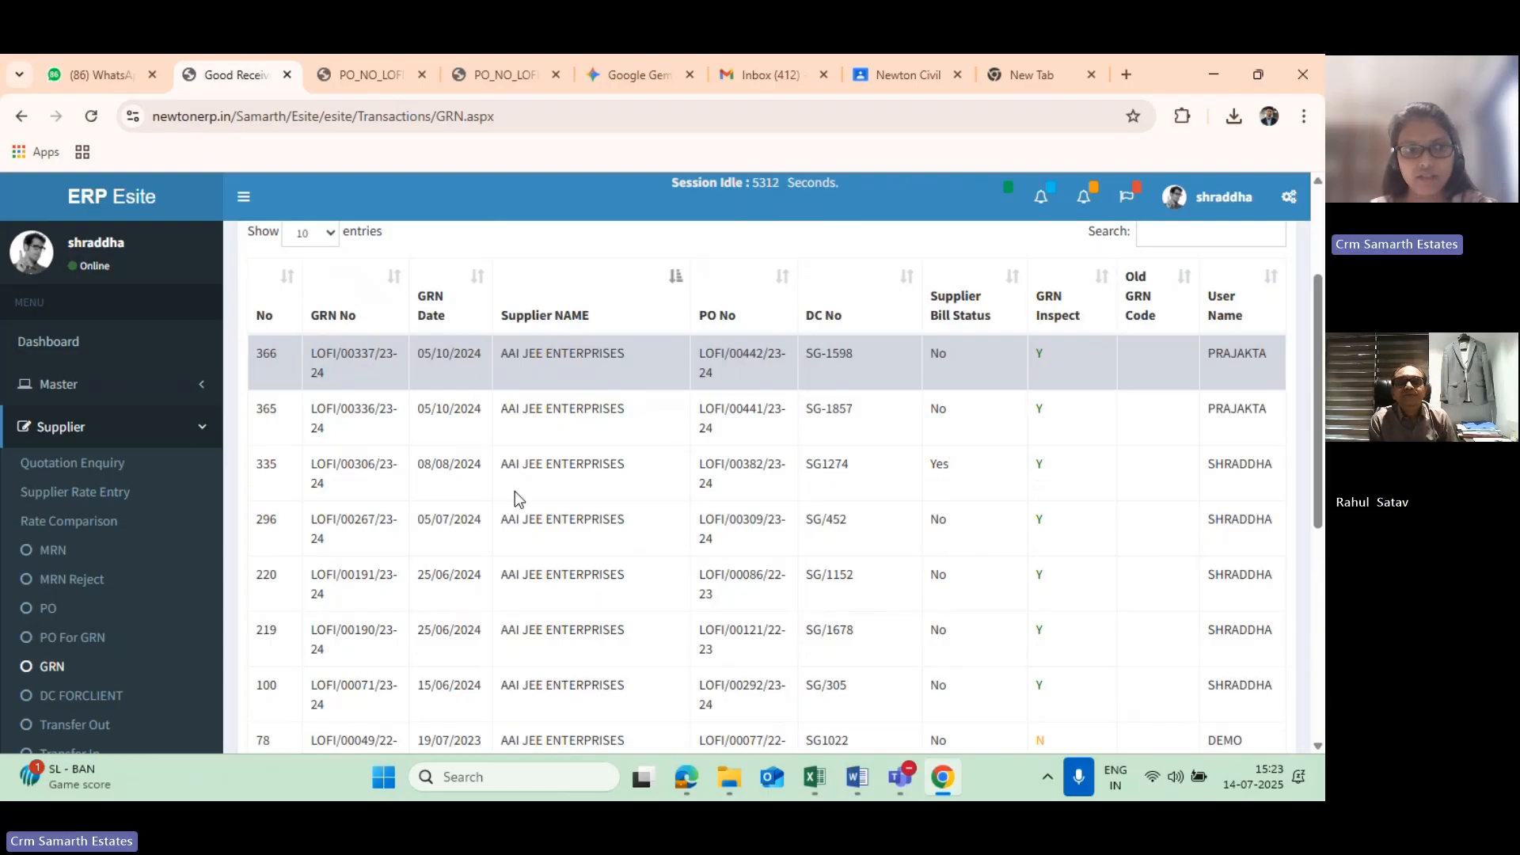
- Start a new GRN entry from below the GRN list
{"action": "scroll", "coordinate": [562, 548], "scroll_direction": "down", "scroll_amount": 2}
{"action": "scroll", "coordinate": [562, 548], "scroll_direction": "down", "scroll_amount": 4}
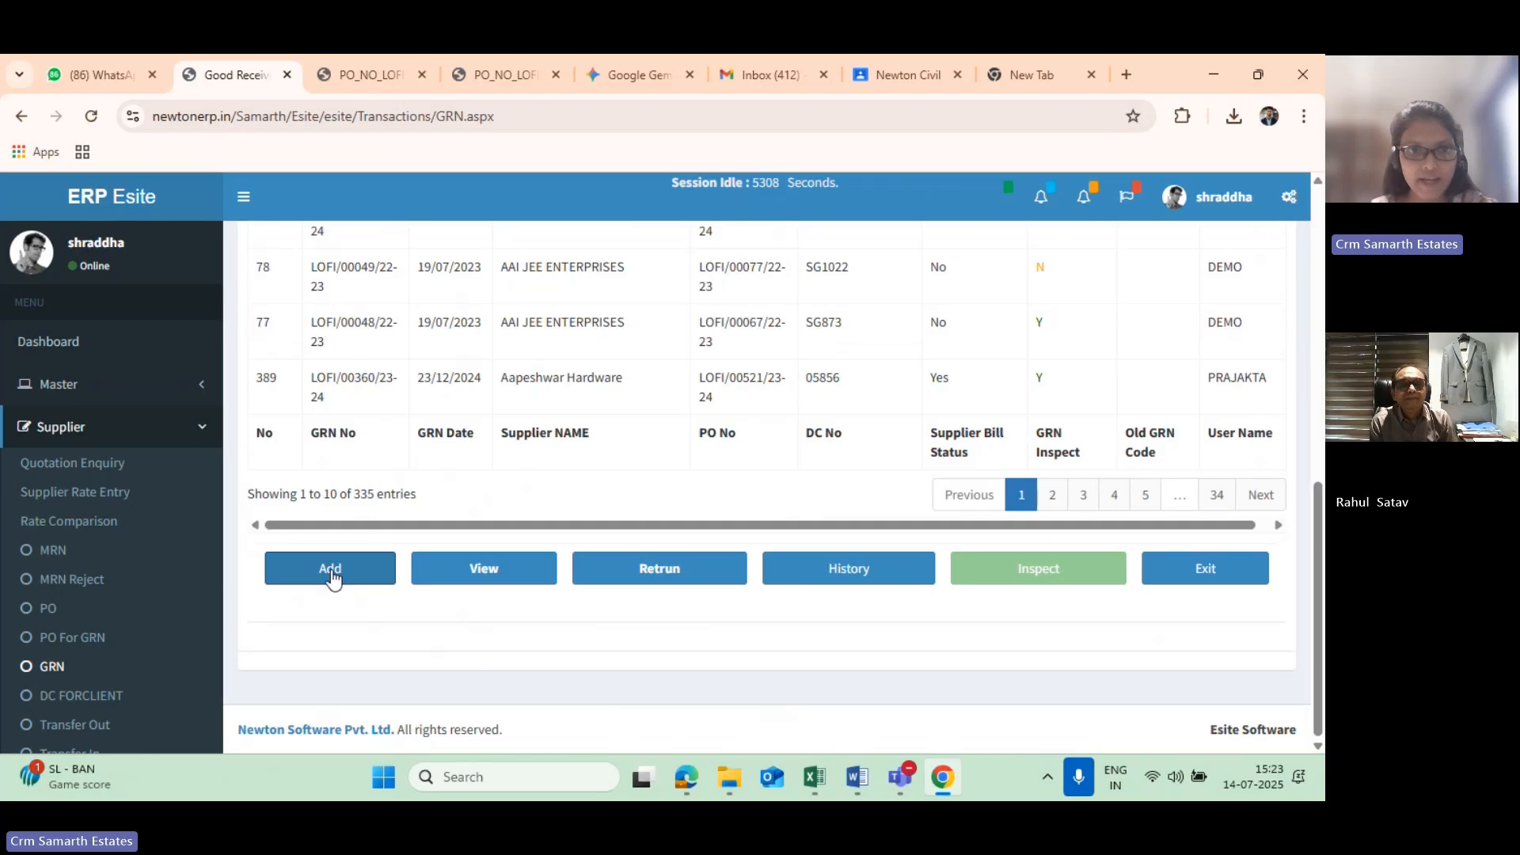
{"action": "left_click", "coordinate": [333, 576]}
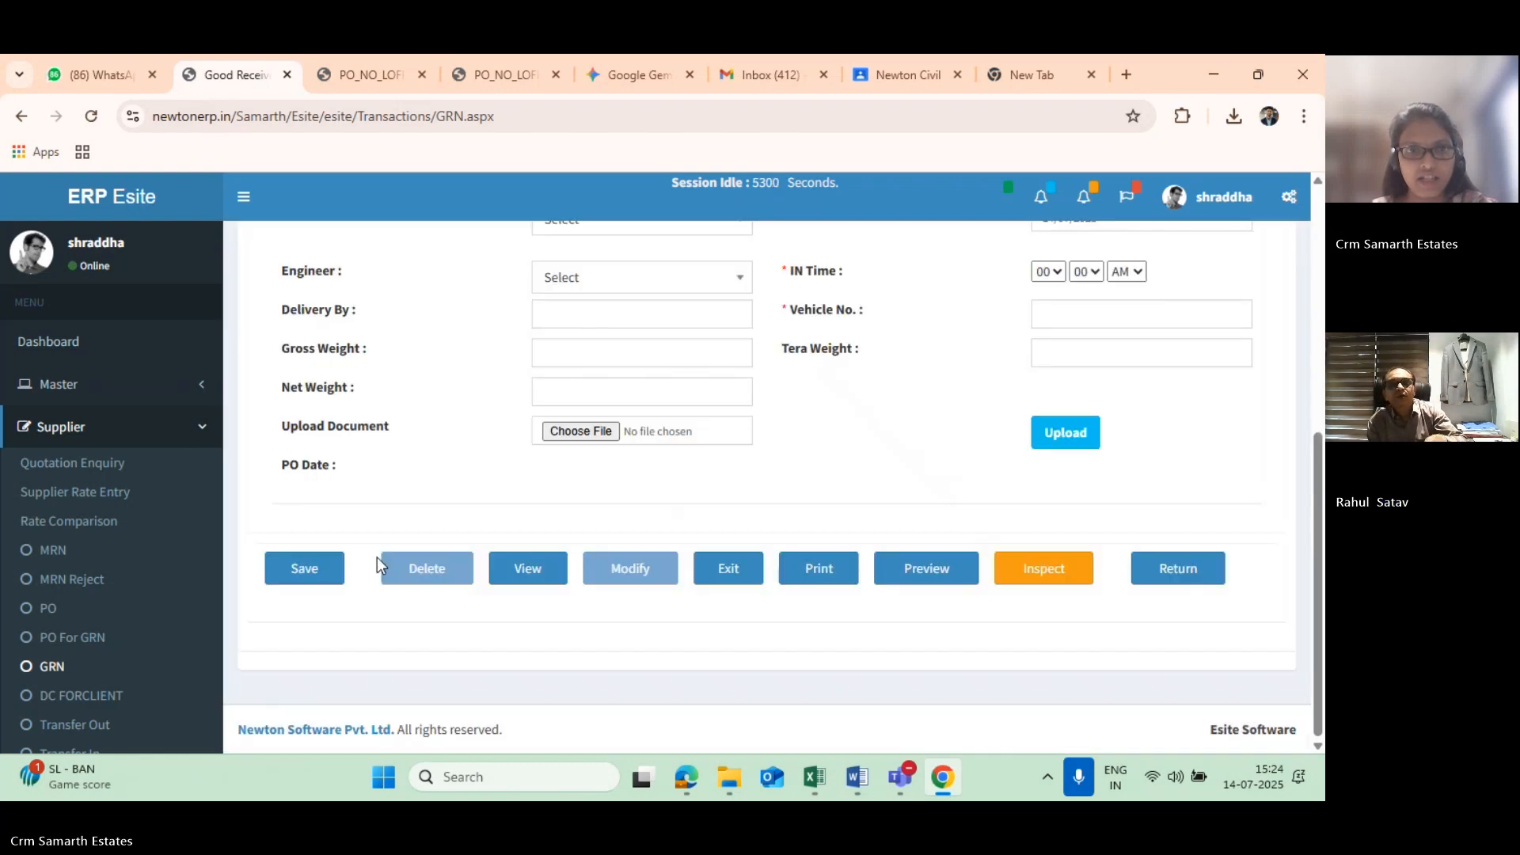
- Examine the header fields of the new GRN's details form, from GRN number and project name to supplier and D.C. date
{"action": "scroll", "coordinate": [407, 522], "scroll_direction": "up", "scroll_amount": 2}
{"action": "scroll", "coordinate": [407, 523], "scroll_direction": "up", "scroll_amount": 3}
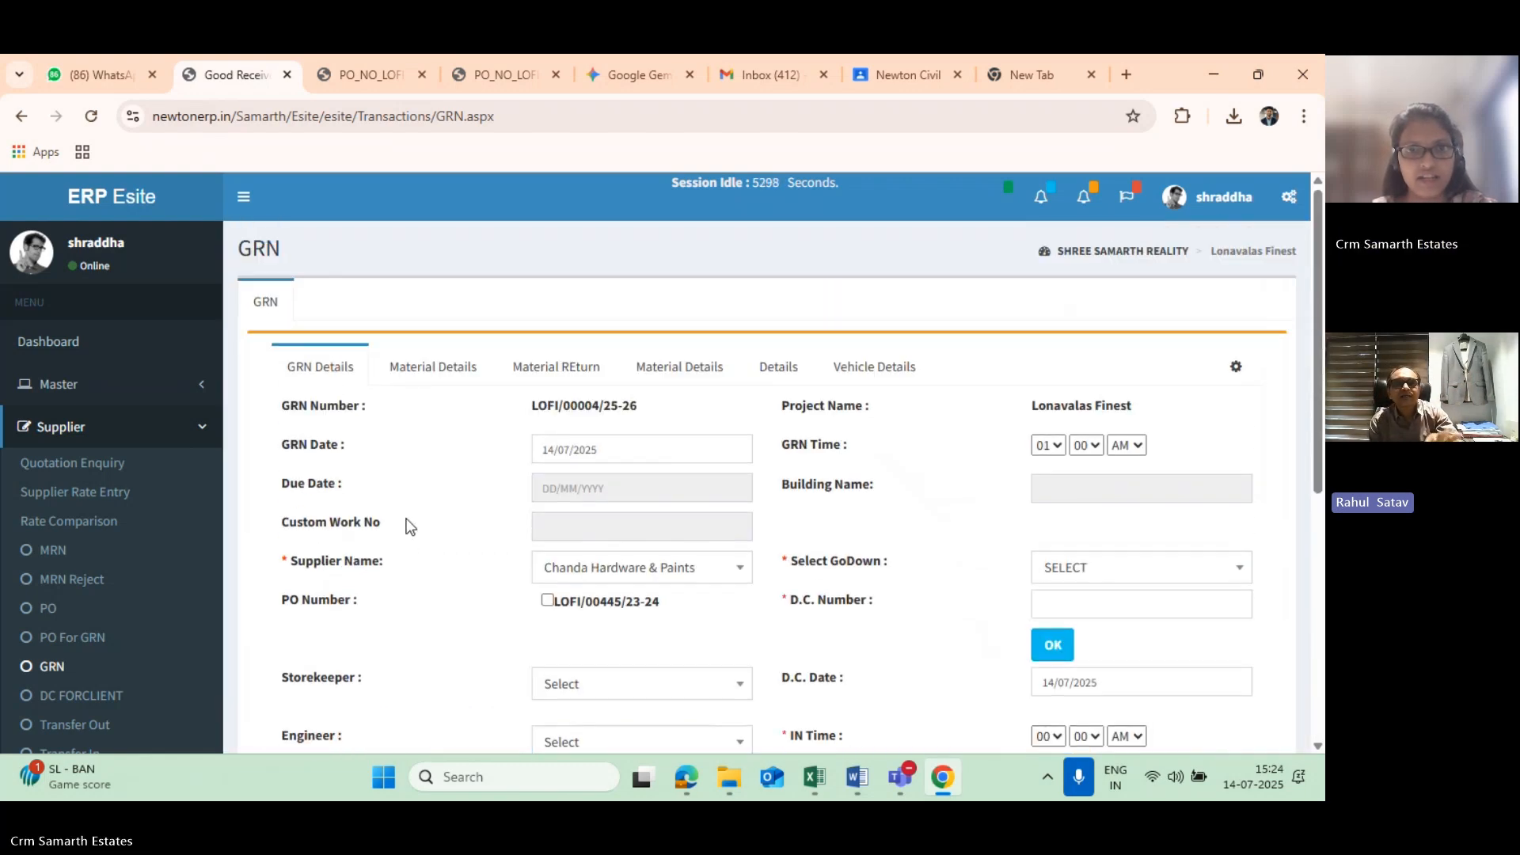
{"action": "scroll", "coordinate": [434, 514], "scroll_direction": "down", "scroll_amount": 1}
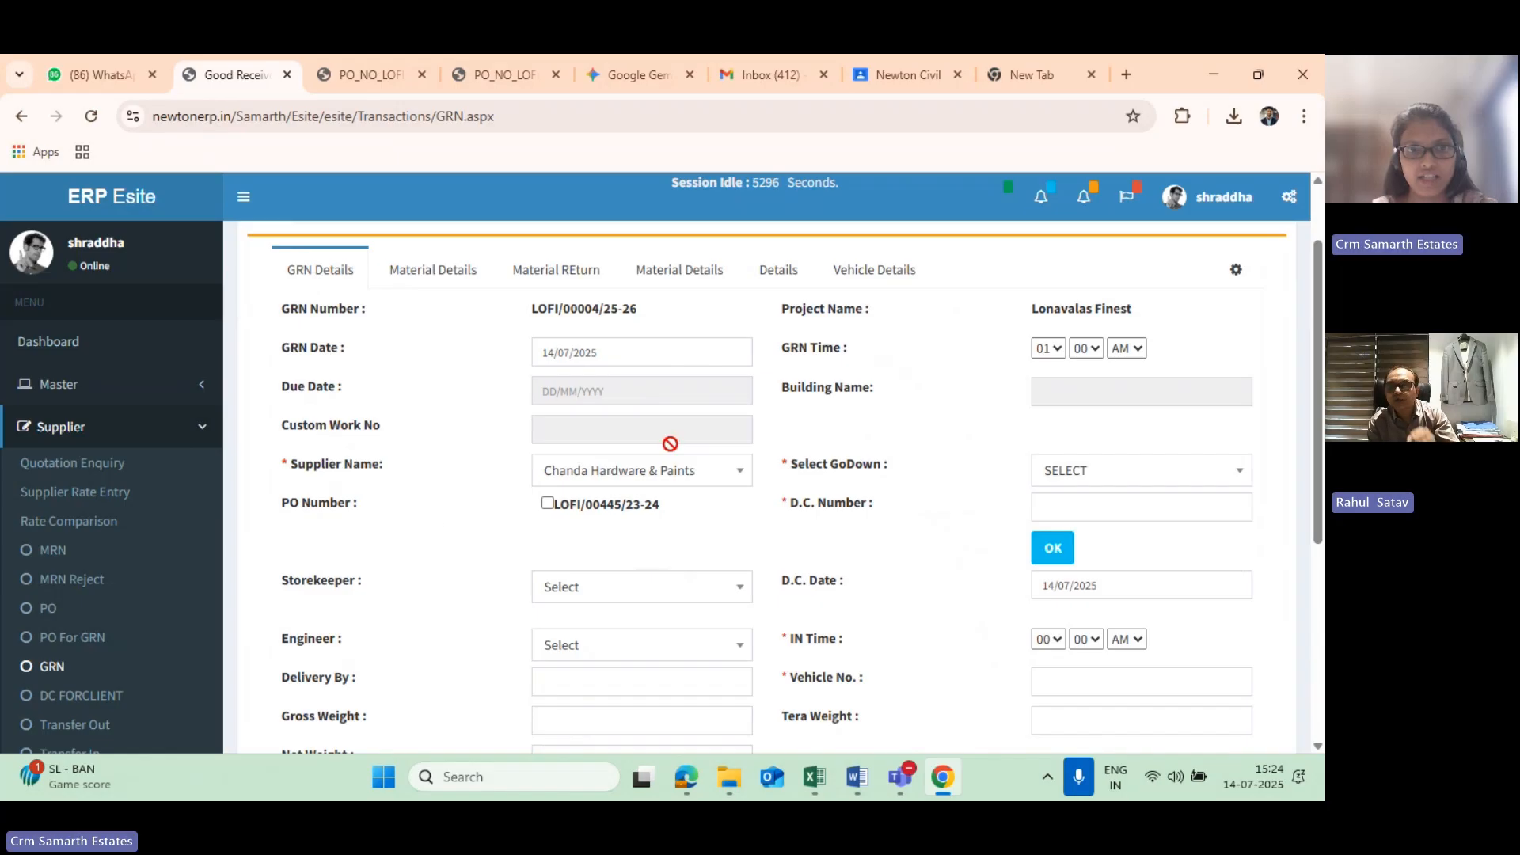
{"action": "scroll", "coordinate": [709, 450], "scroll_direction": "up", "scroll_amount": 1}
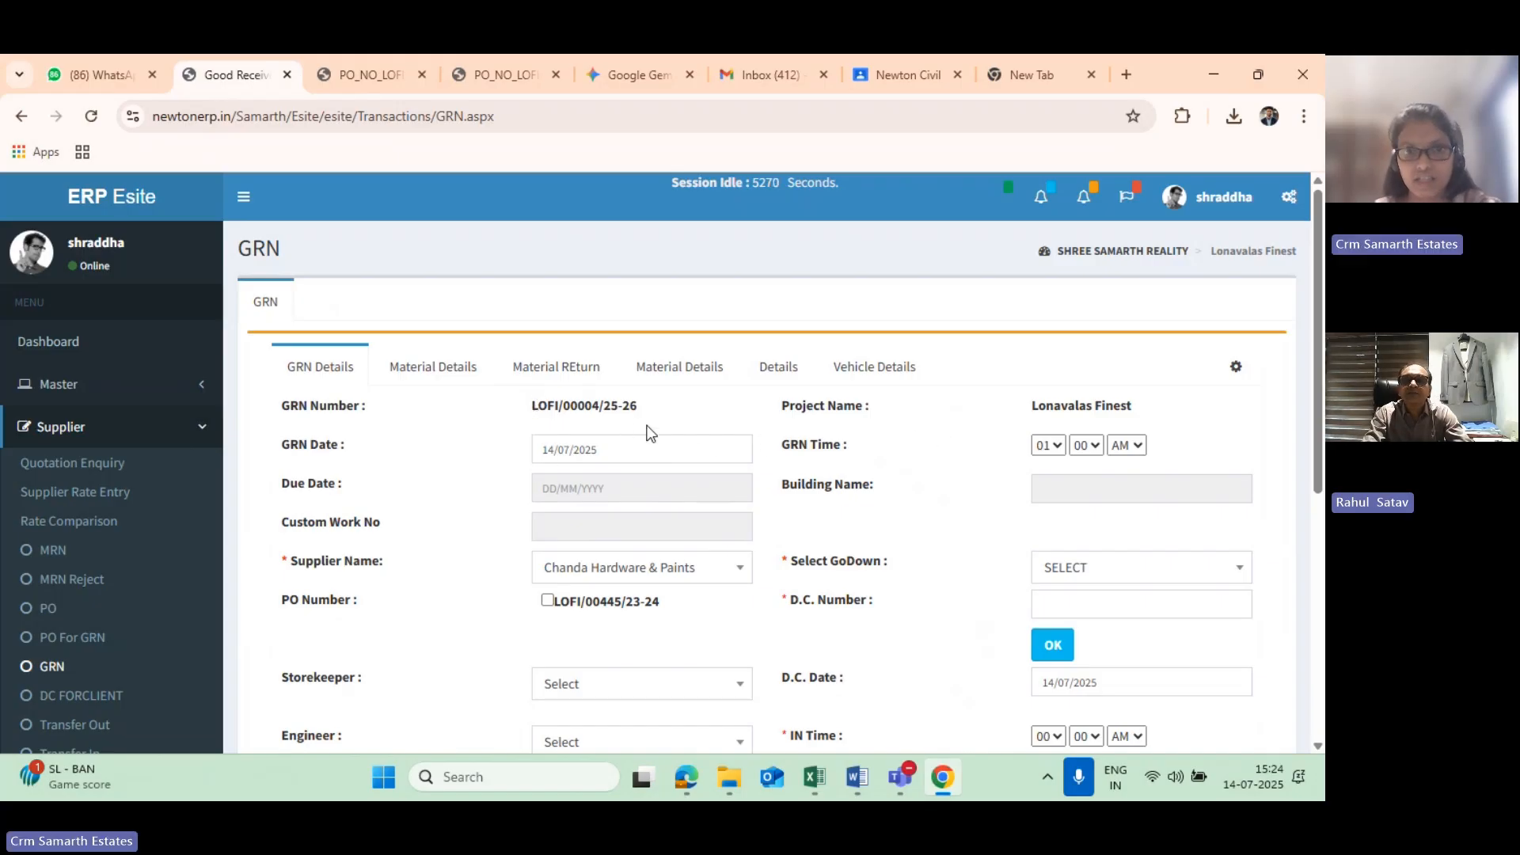
{"action": "scroll", "coordinate": [885, 435], "scroll_direction": "down", "scroll_amount": 1}
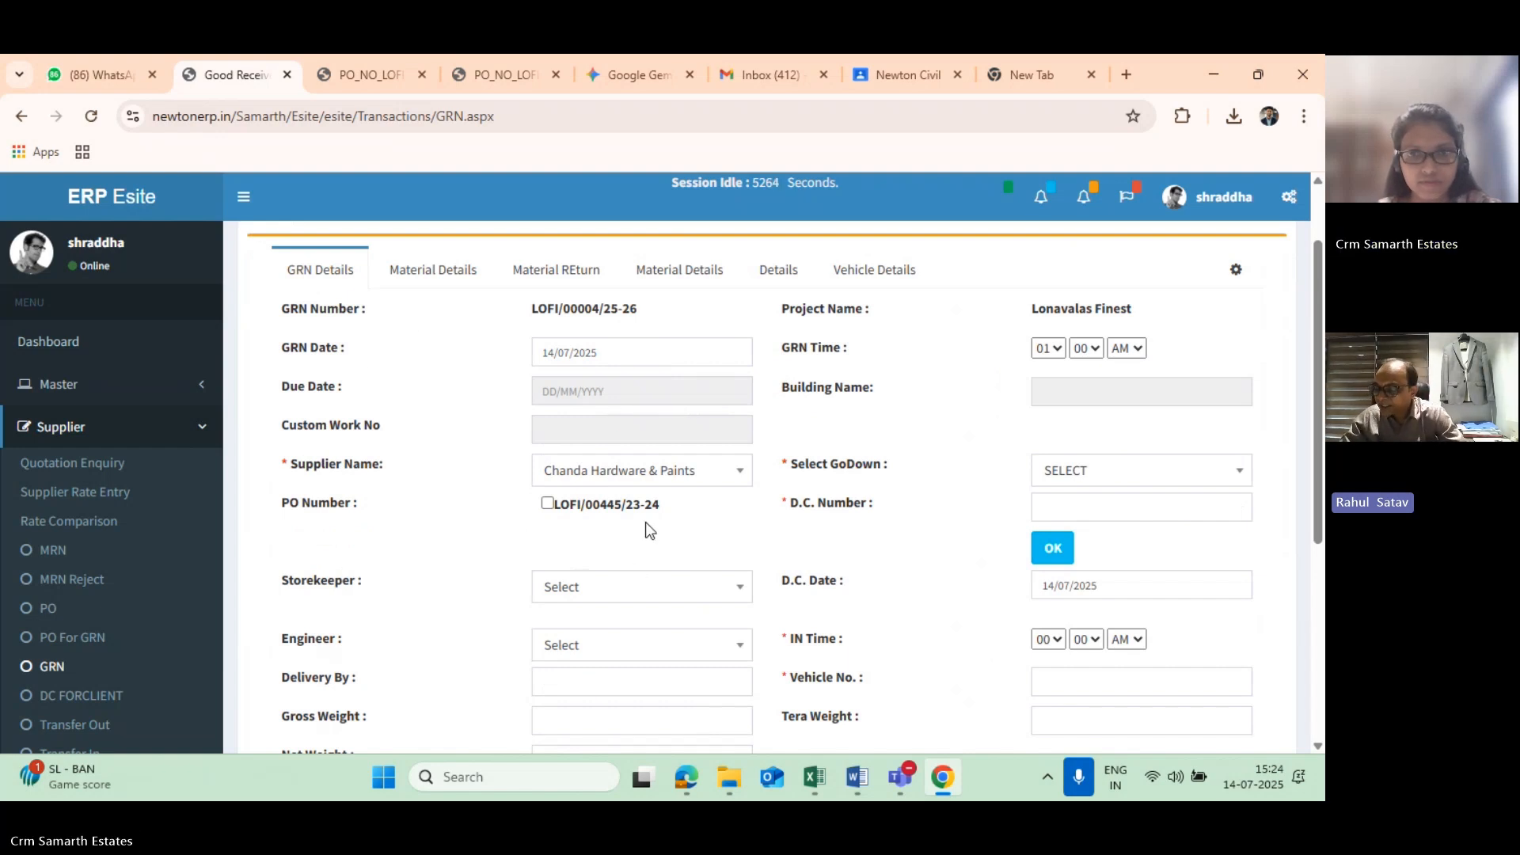
{"action": "scroll", "coordinate": [646, 523], "scroll_direction": "up", "scroll_amount": 1}
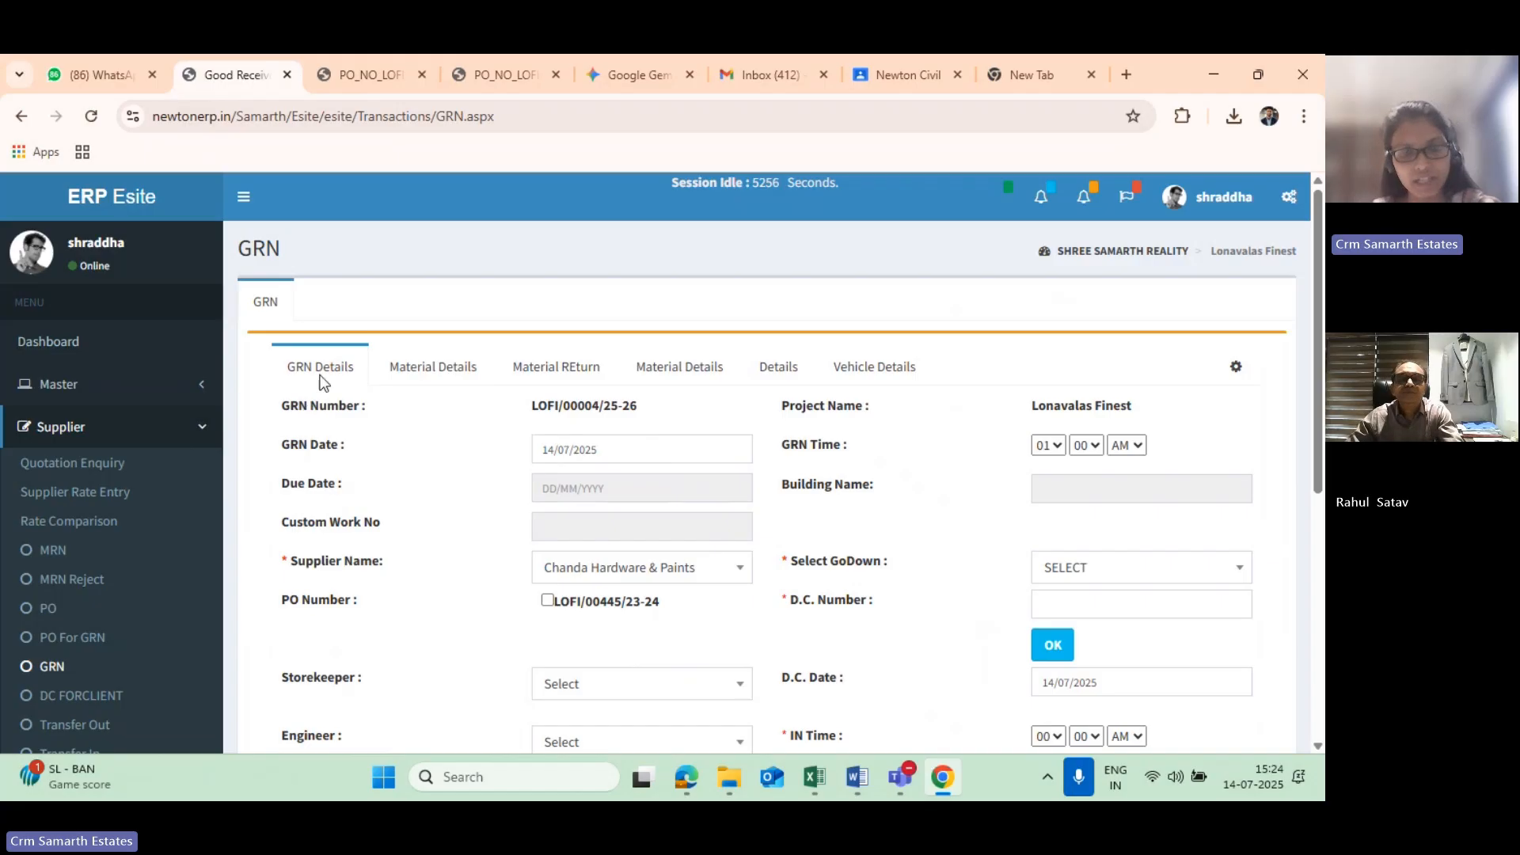
{"action": "scroll", "coordinate": [311, 281], "scroll_direction": "down", "scroll_amount": 1}
{"action": "scroll", "coordinate": [311, 277], "scroll_direction": "up", "scroll_amount": 1}
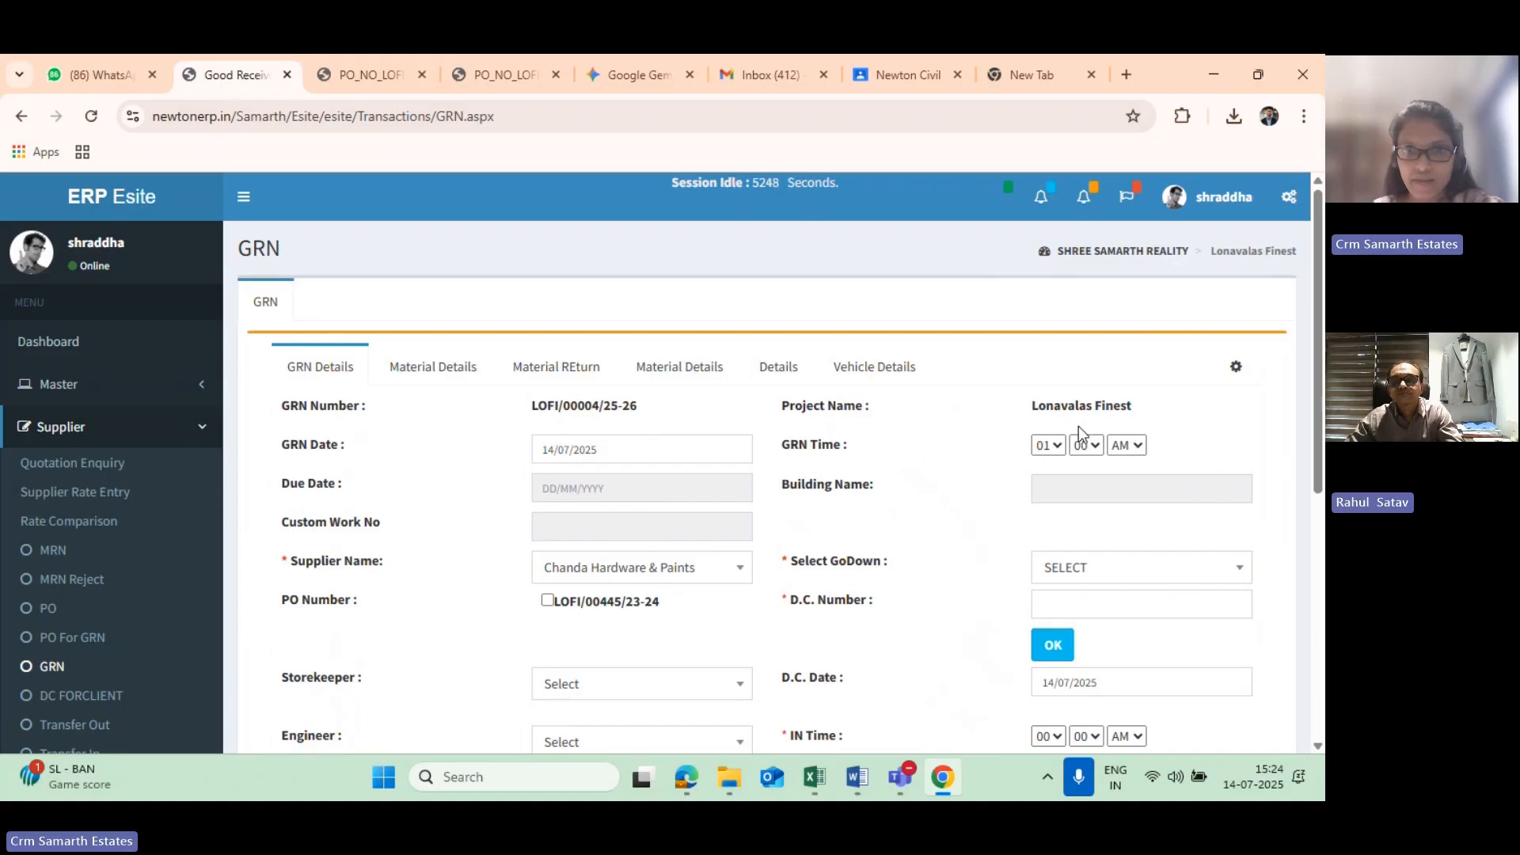
{"action": "scroll", "coordinate": [525, 537], "scroll_direction": "down", "scroll_amount": 1}
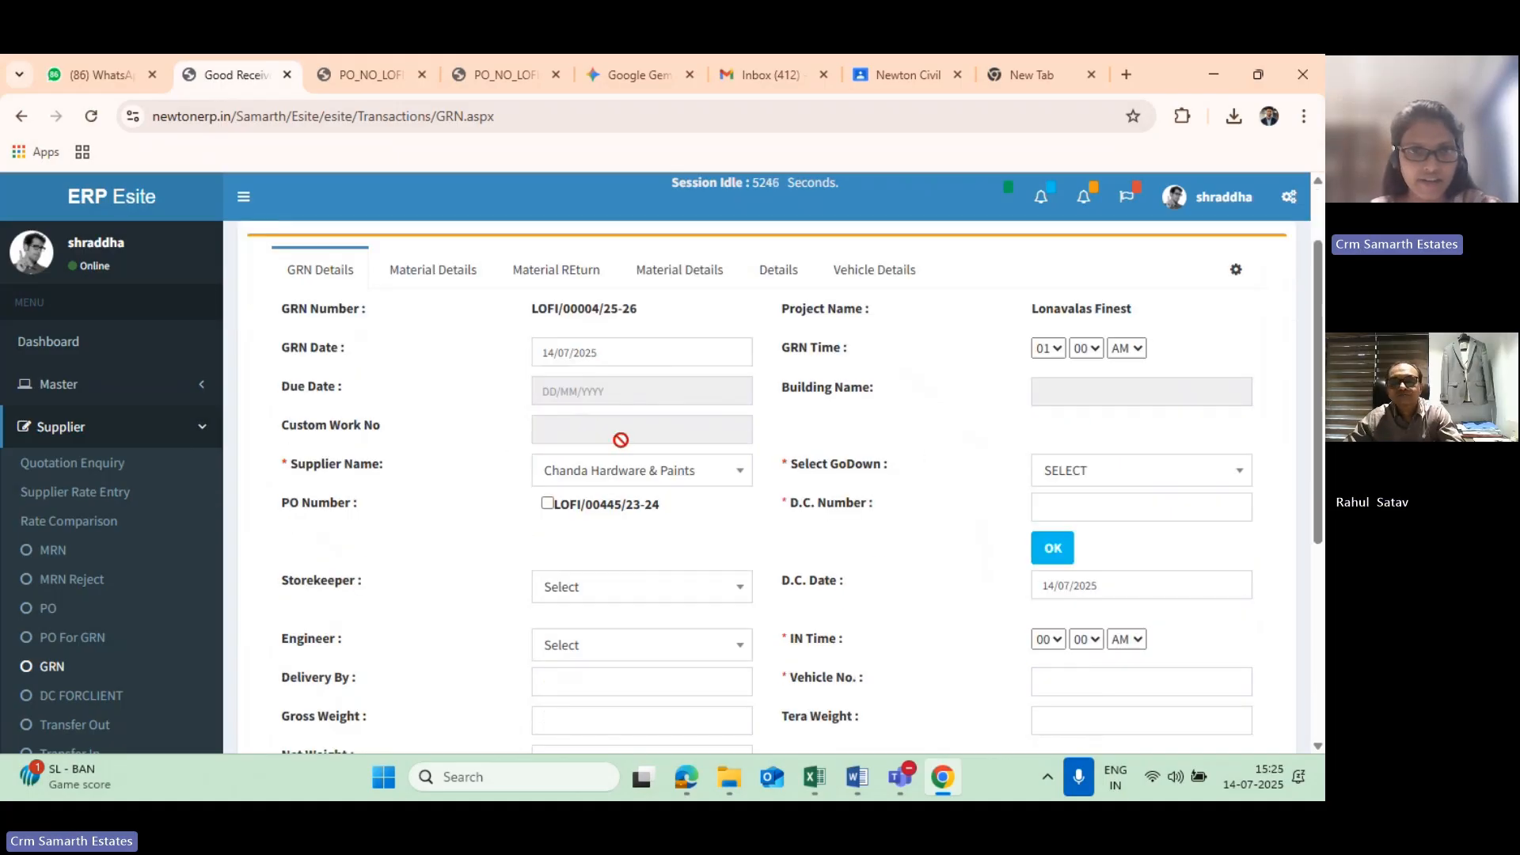
- Set the supplier to AAI JEE ENTERPRISES and select the first purchase order listed for it
{"action": "left_click", "coordinate": [576, 478]}
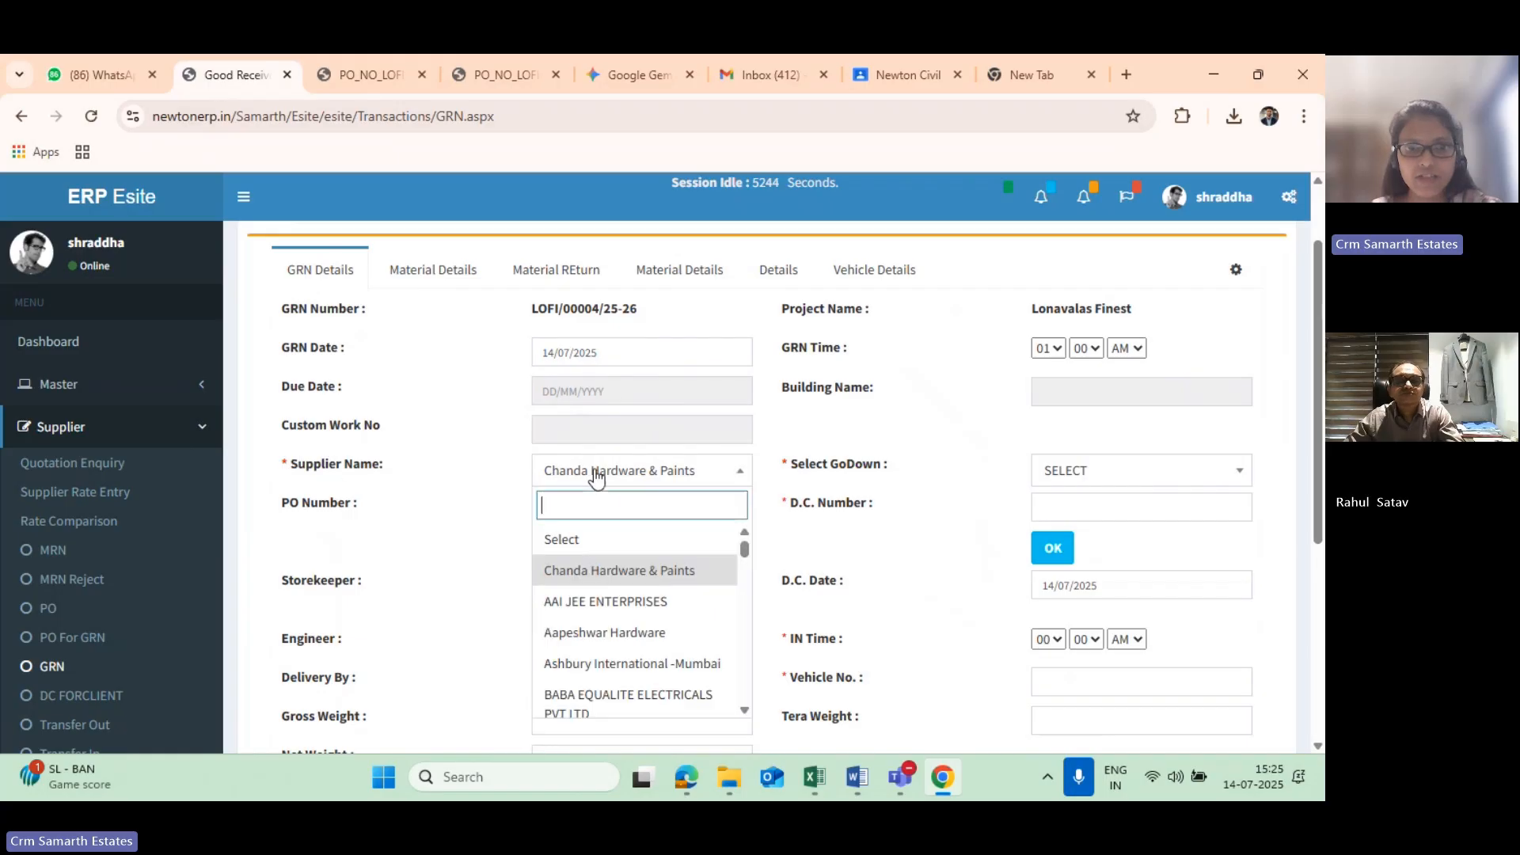
{"action": "left_click", "coordinate": [600, 603]}
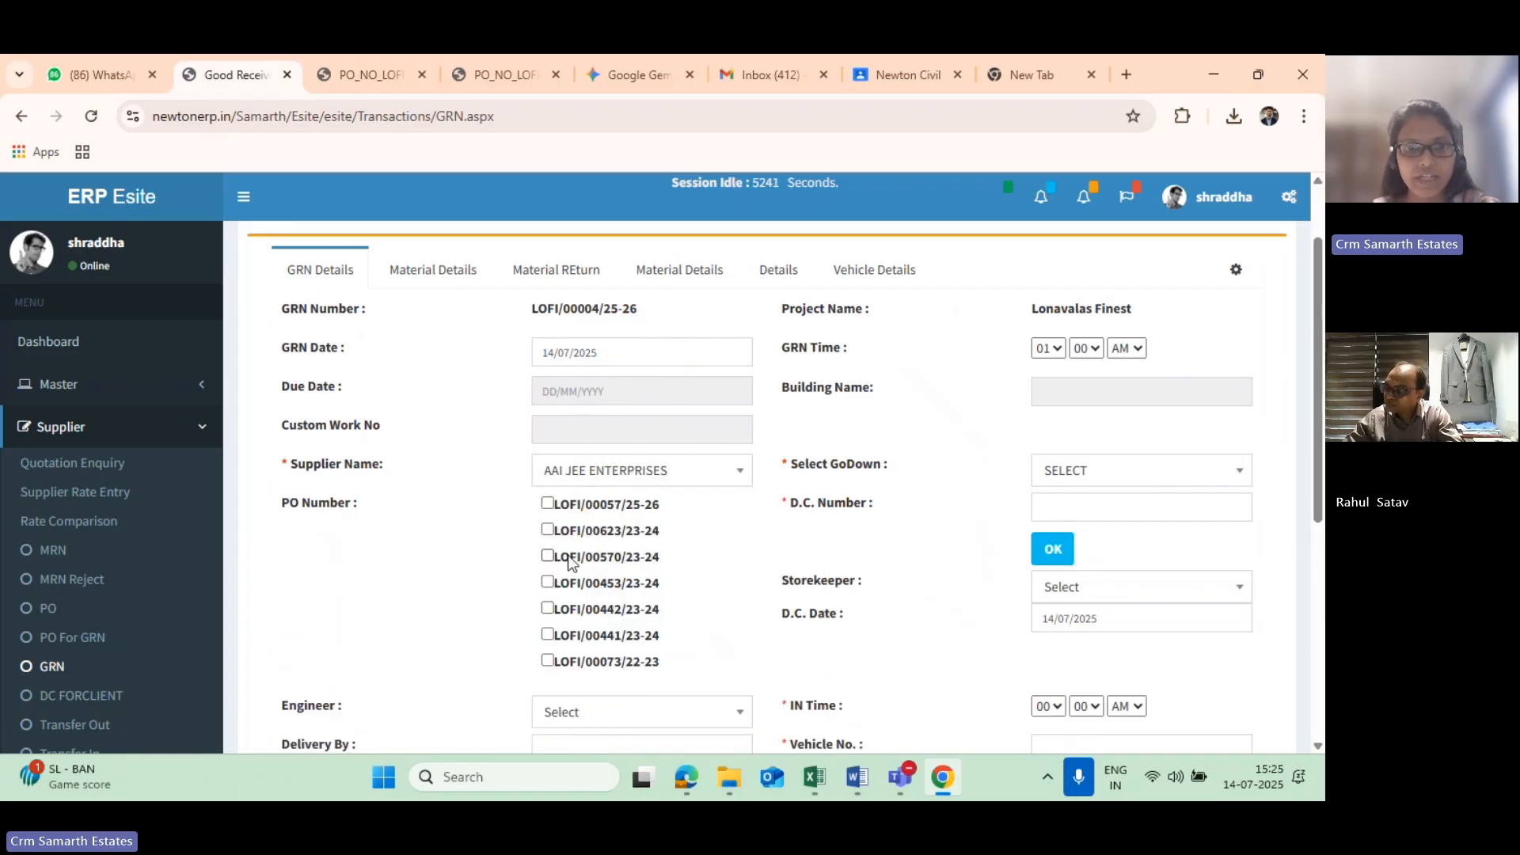
{"action": "left_click", "coordinate": [547, 504]}
- Choose Site Cement Godown as the godown for the GRN
{"action": "left_click", "coordinate": [1077, 475]}
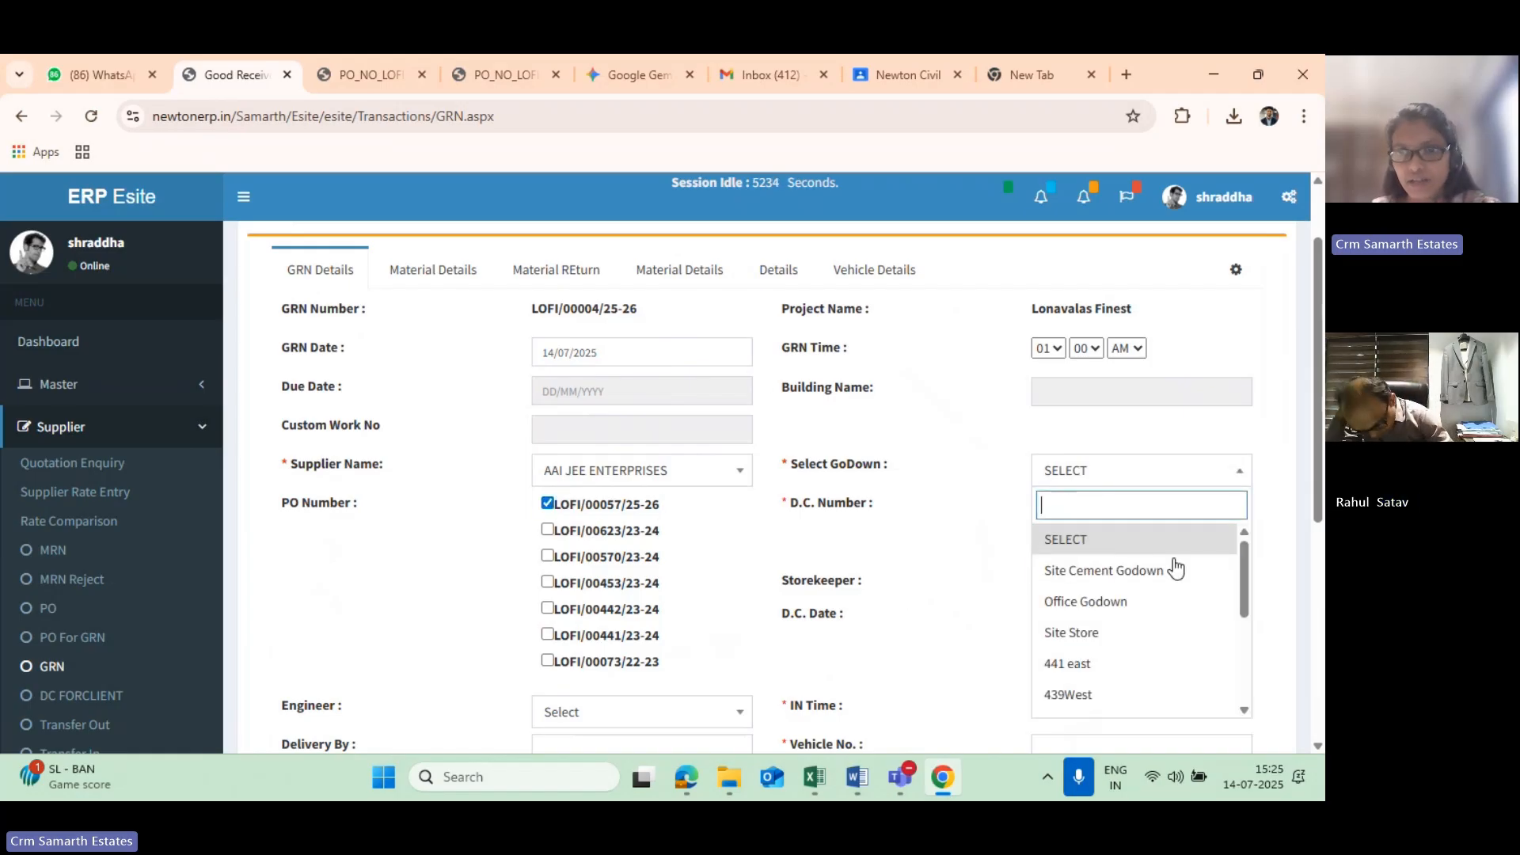
{"action": "left_click", "coordinate": [1059, 604]}
{"action": "left_click", "coordinate": [1096, 471]}
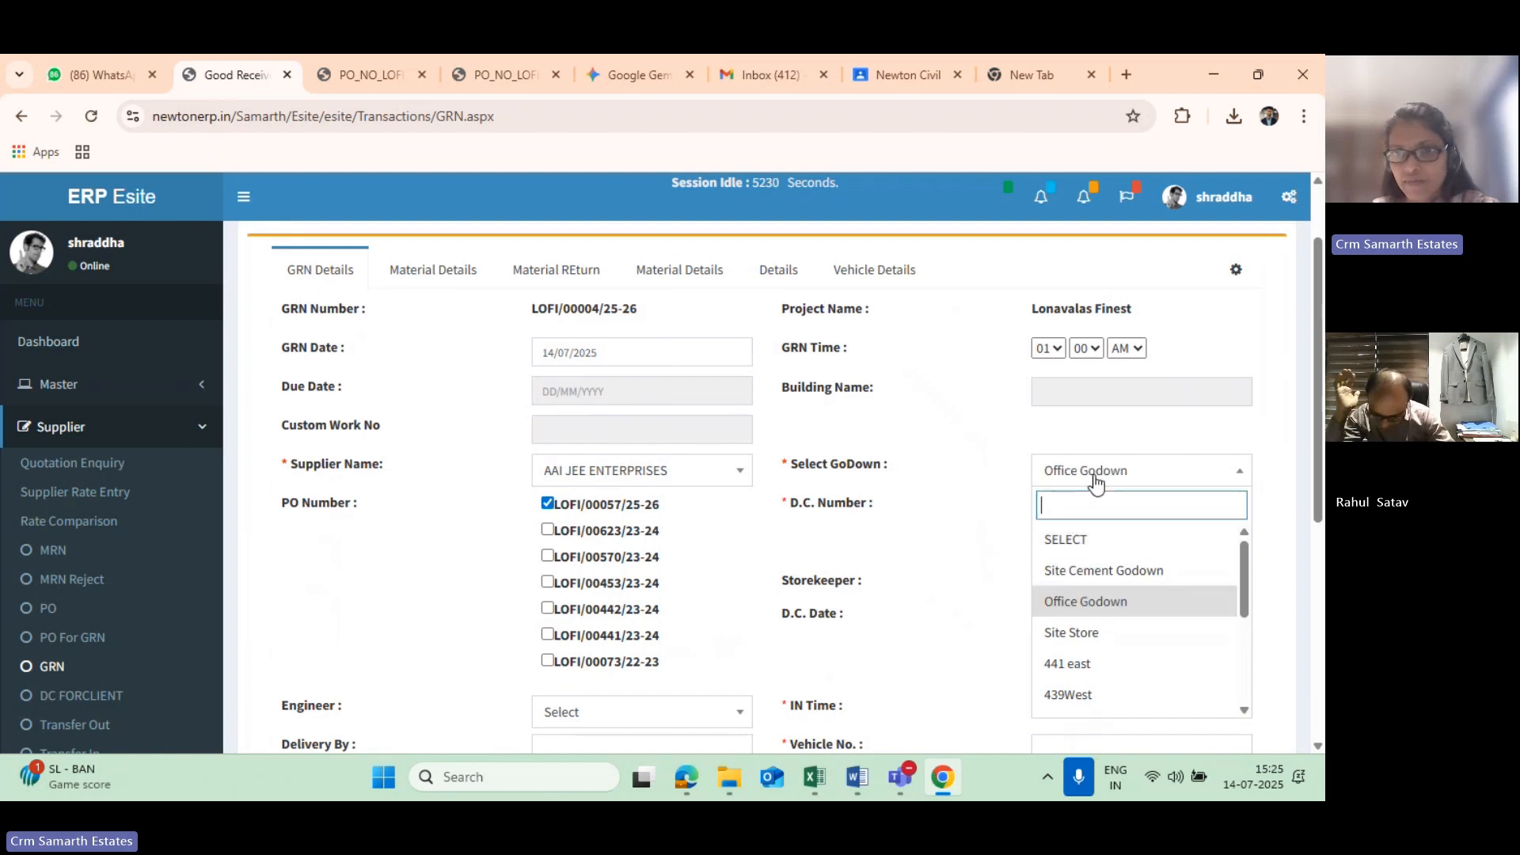
{"action": "left_click", "coordinate": [1107, 570]}
- Enter SE- 101 as the D.C. number and confirm it to load the purchase order's data
{"action": "scroll", "coordinate": [1072, 486], "scroll_direction": "down", "scroll_amount": 1}
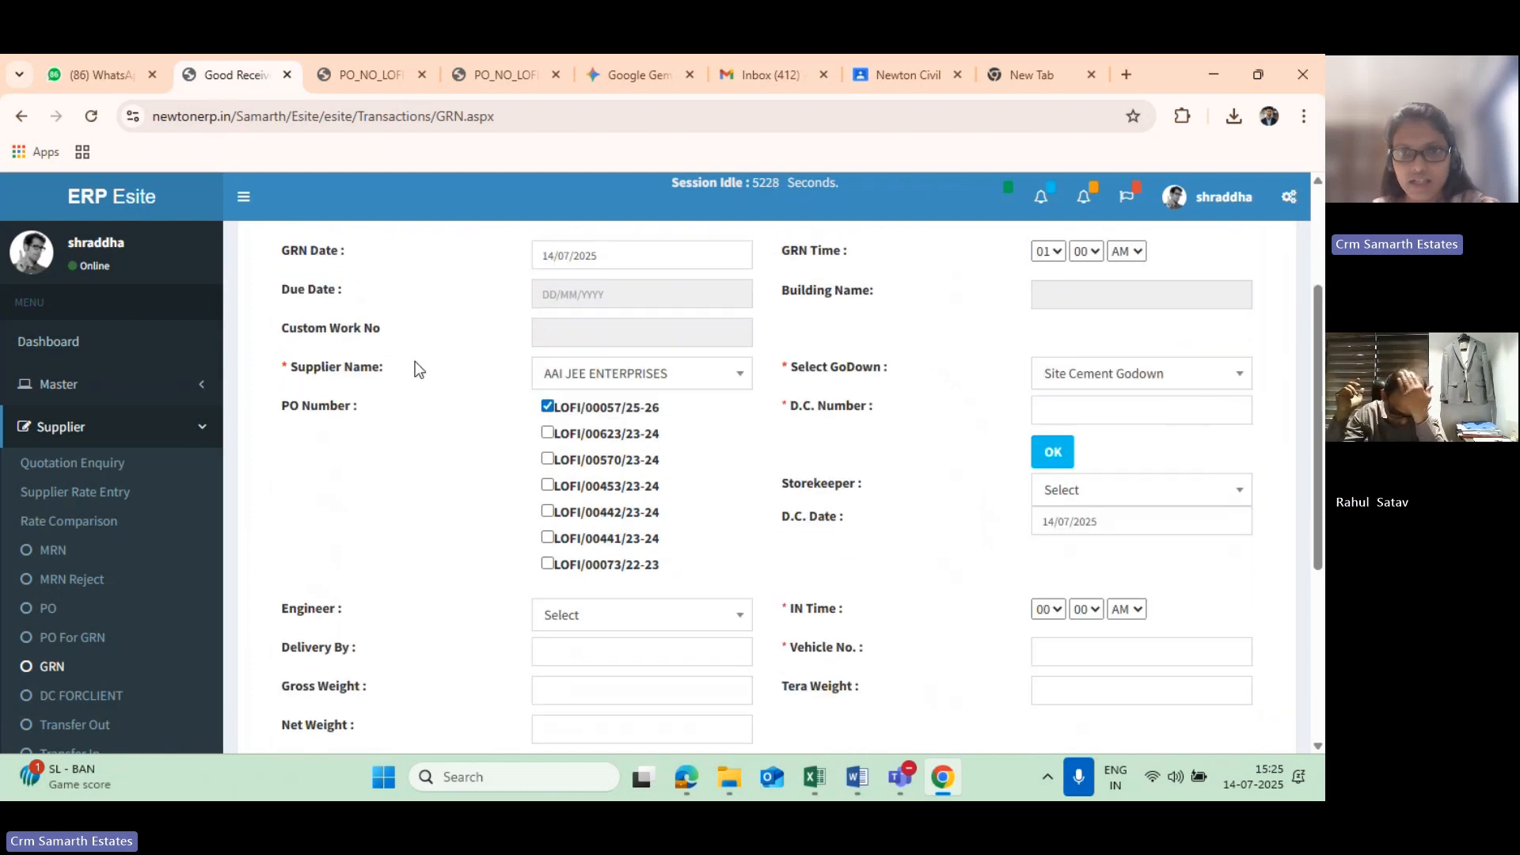
{"action": "left_click", "coordinate": [1082, 418]}
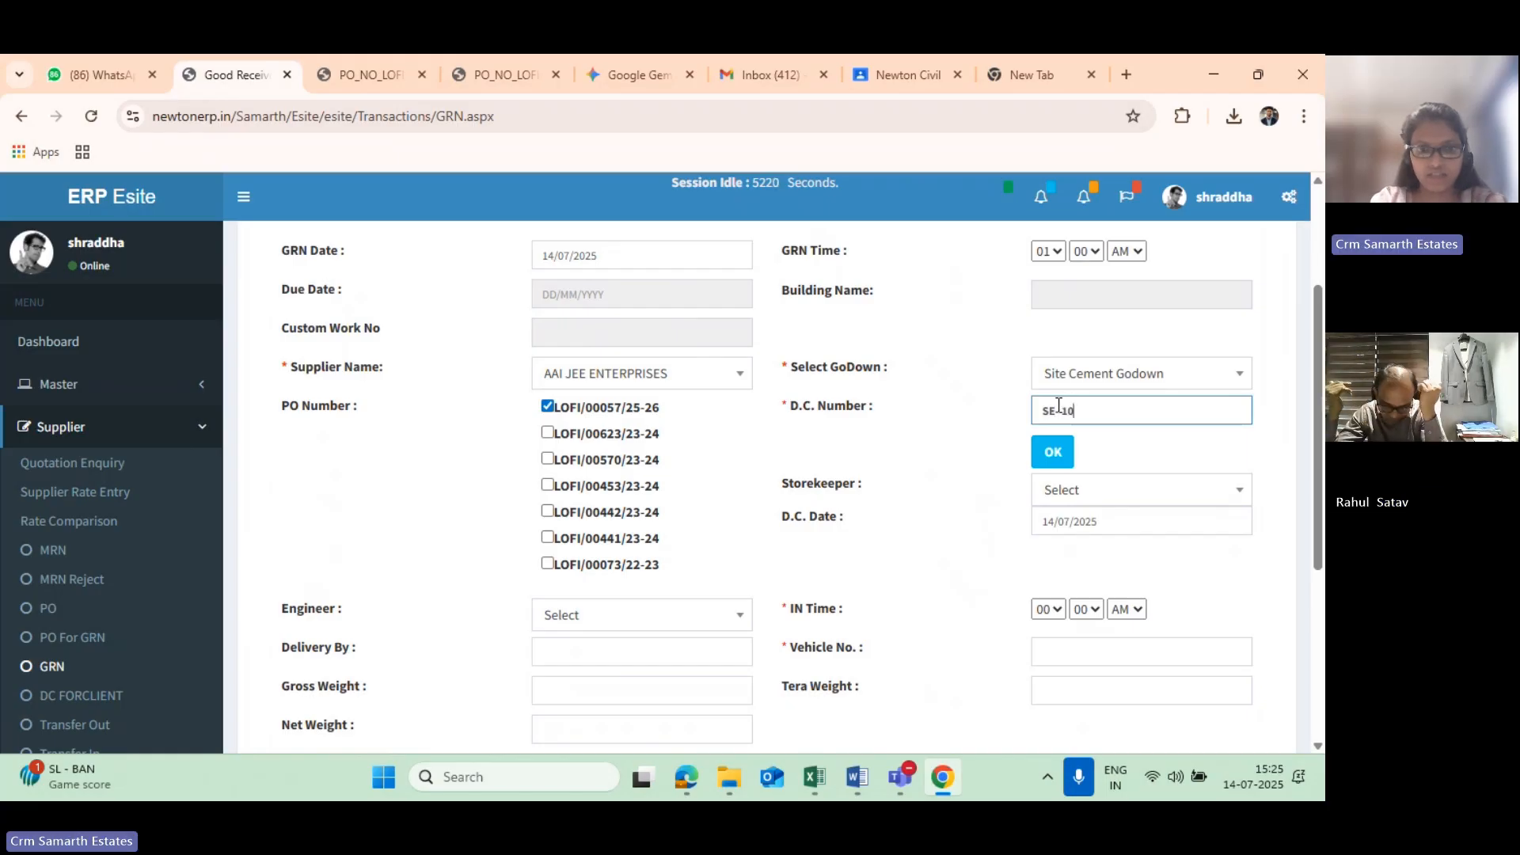
{"action": "type", "text": "1"}
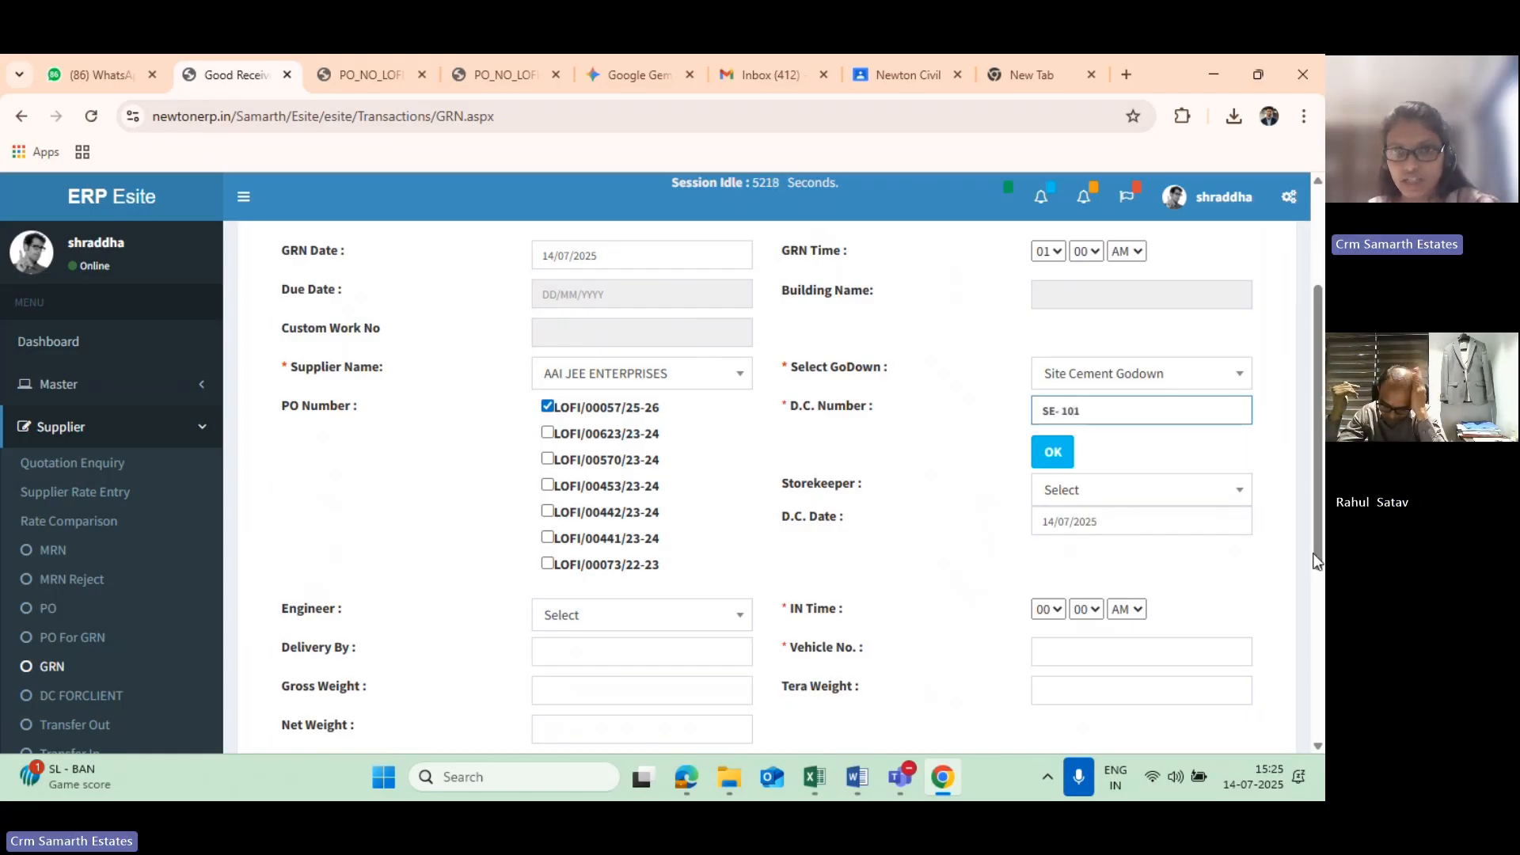
{"action": "left_click", "coordinate": [1057, 466]}
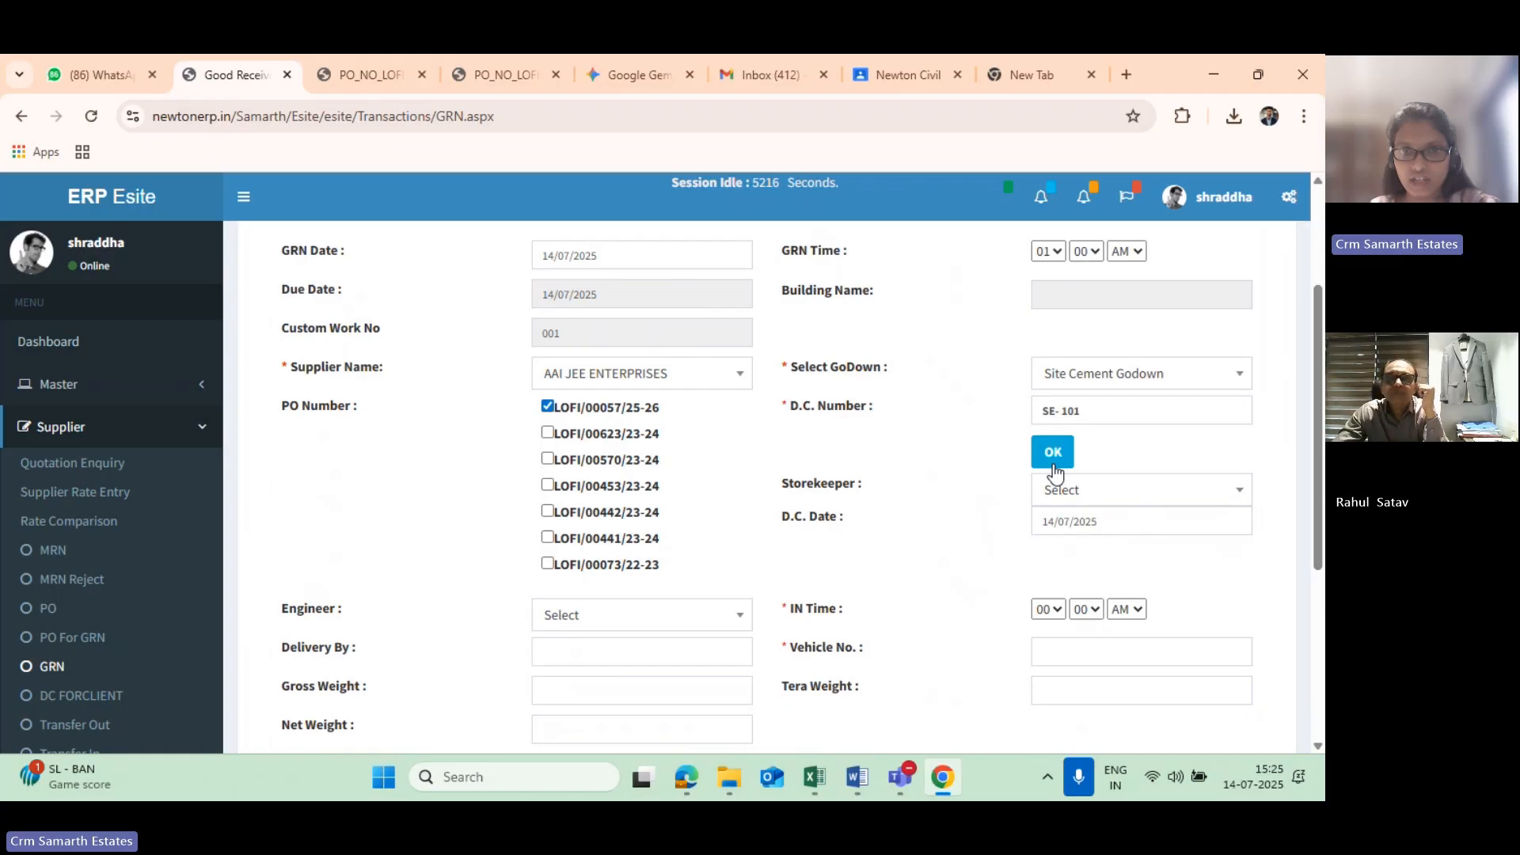
- Assign the only listed storekeeper and set the engineer to Test Employee
{"action": "left_click", "coordinate": [1063, 492]}
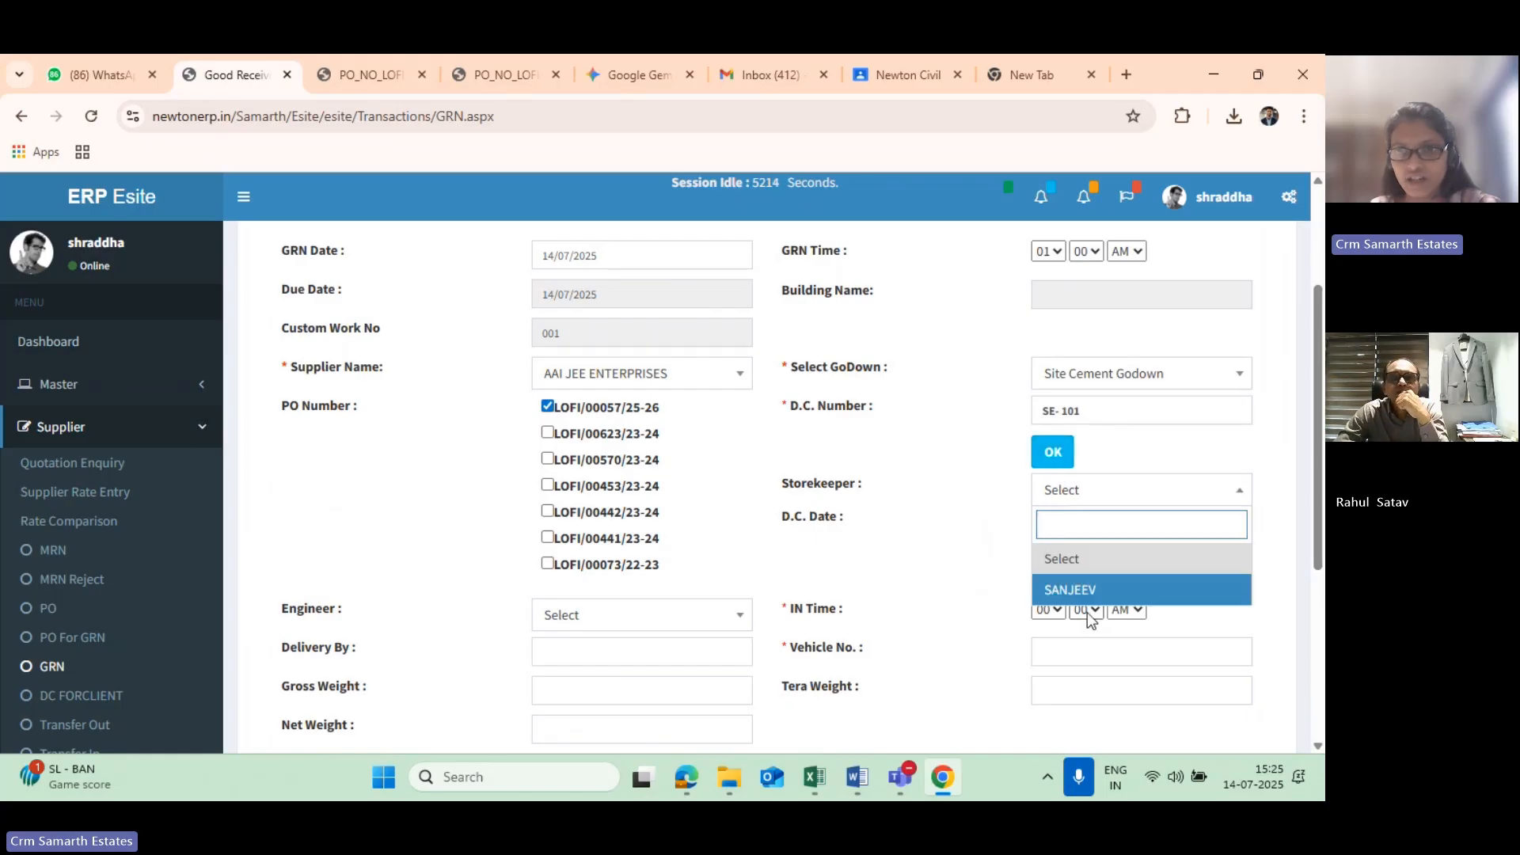
{"action": "left_click", "coordinate": [1069, 591]}
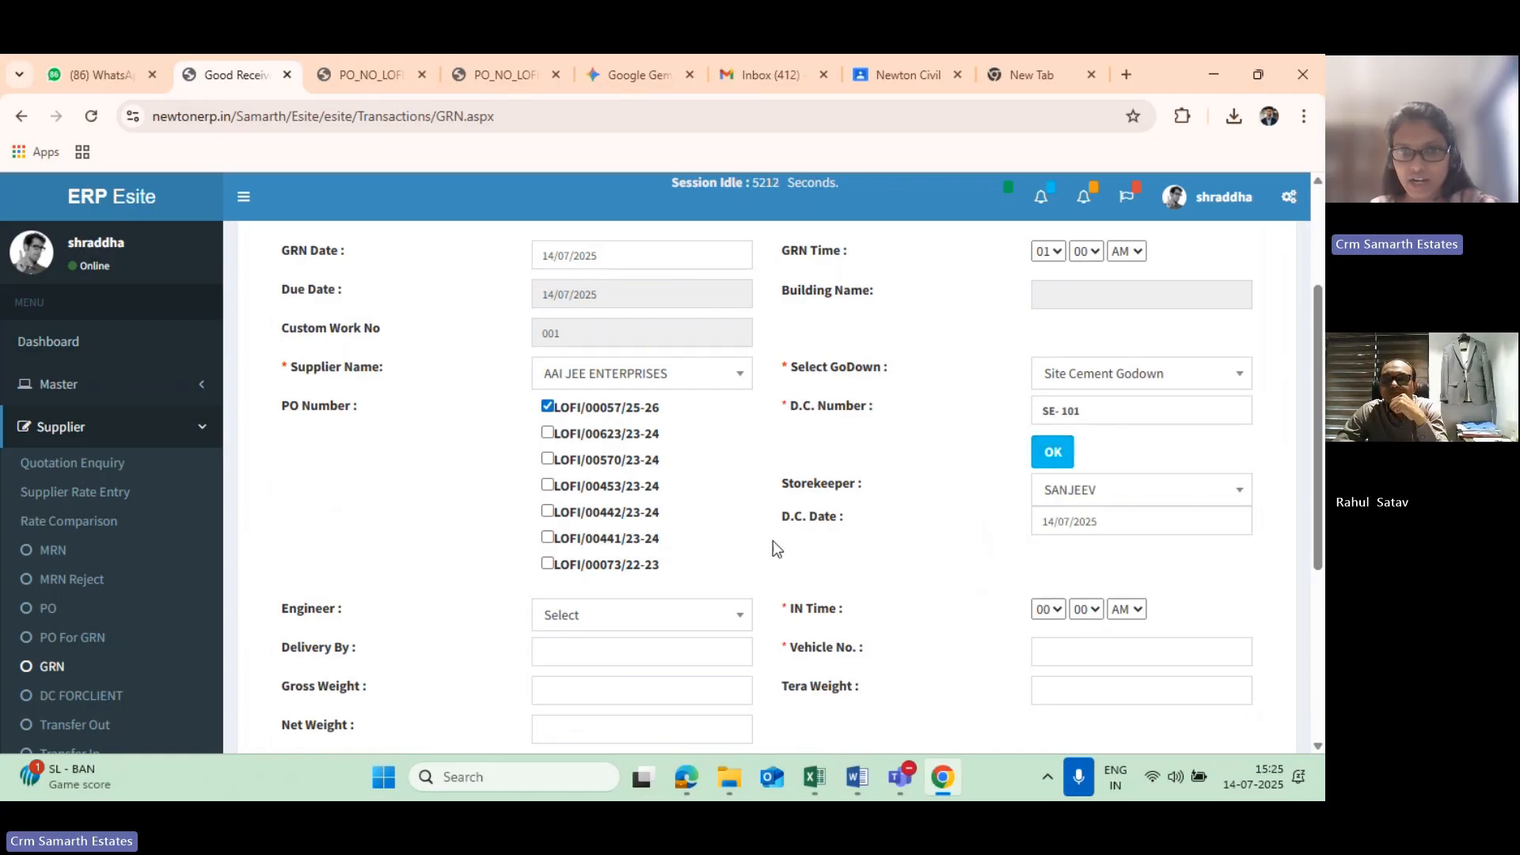
{"action": "scroll", "coordinate": [1024, 543], "scroll_direction": "down", "scroll_amount": 1}
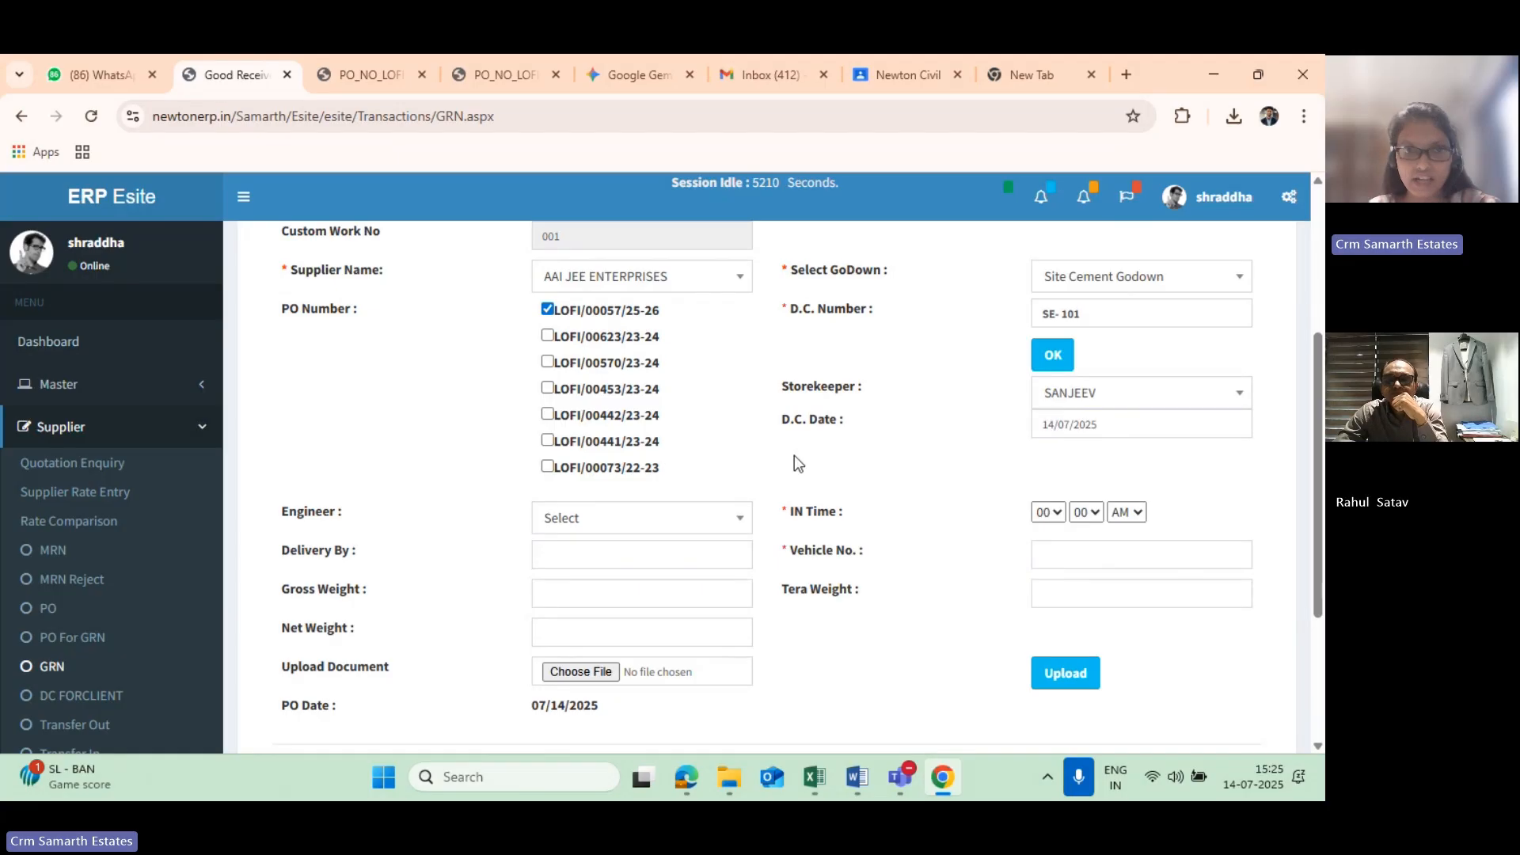
{"action": "scroll", "coordinate": [633, 526], "scroll_direction": "down", "scroll_amount": 1}
{"action": "left_click", "coordinate": [601, 423]}
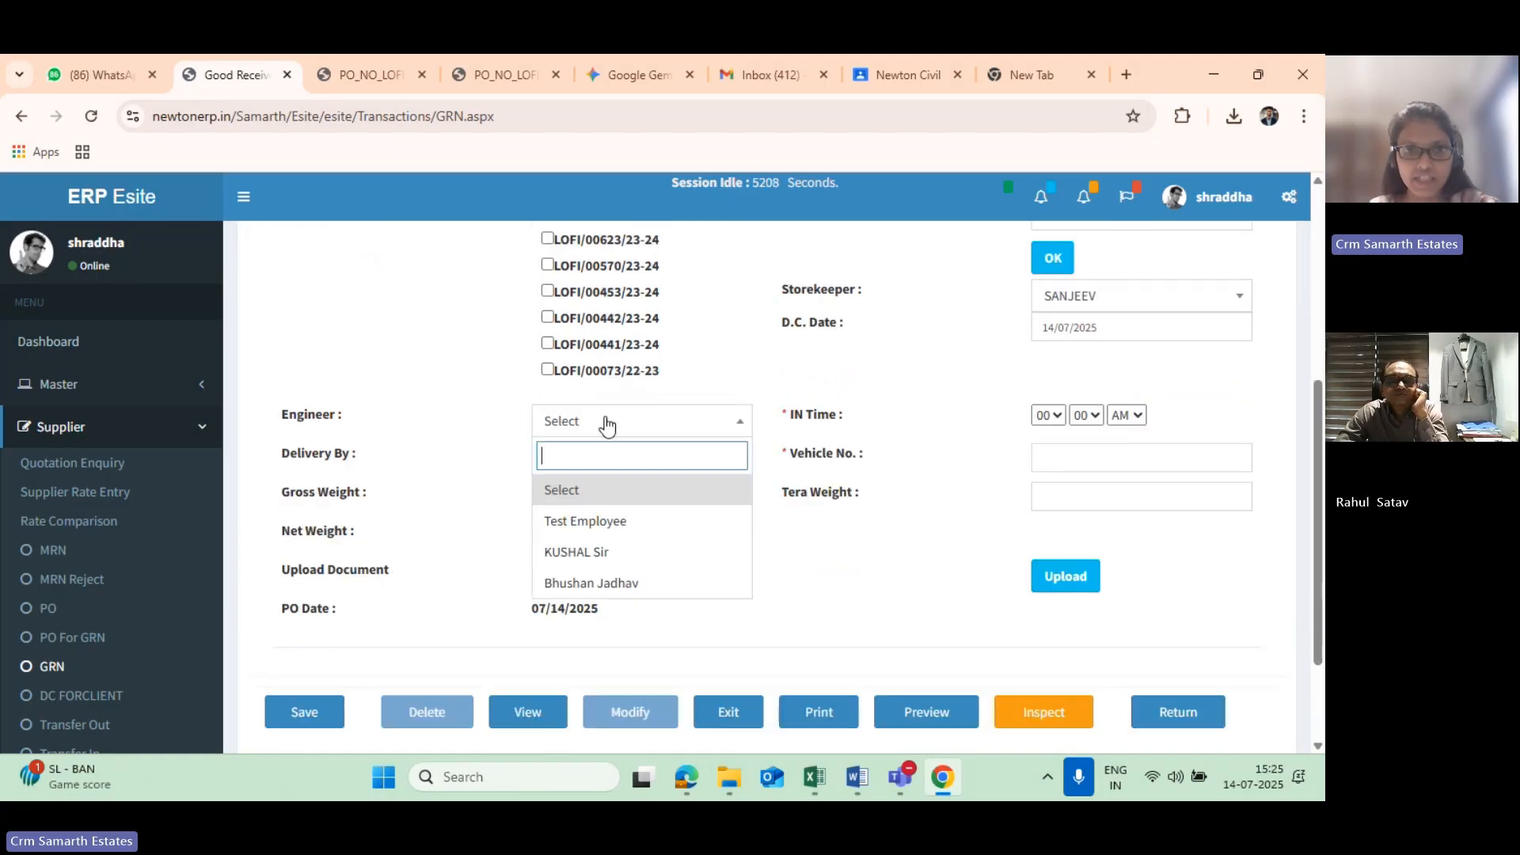
{"action": "left_click", "coordinate": [606, 529]}
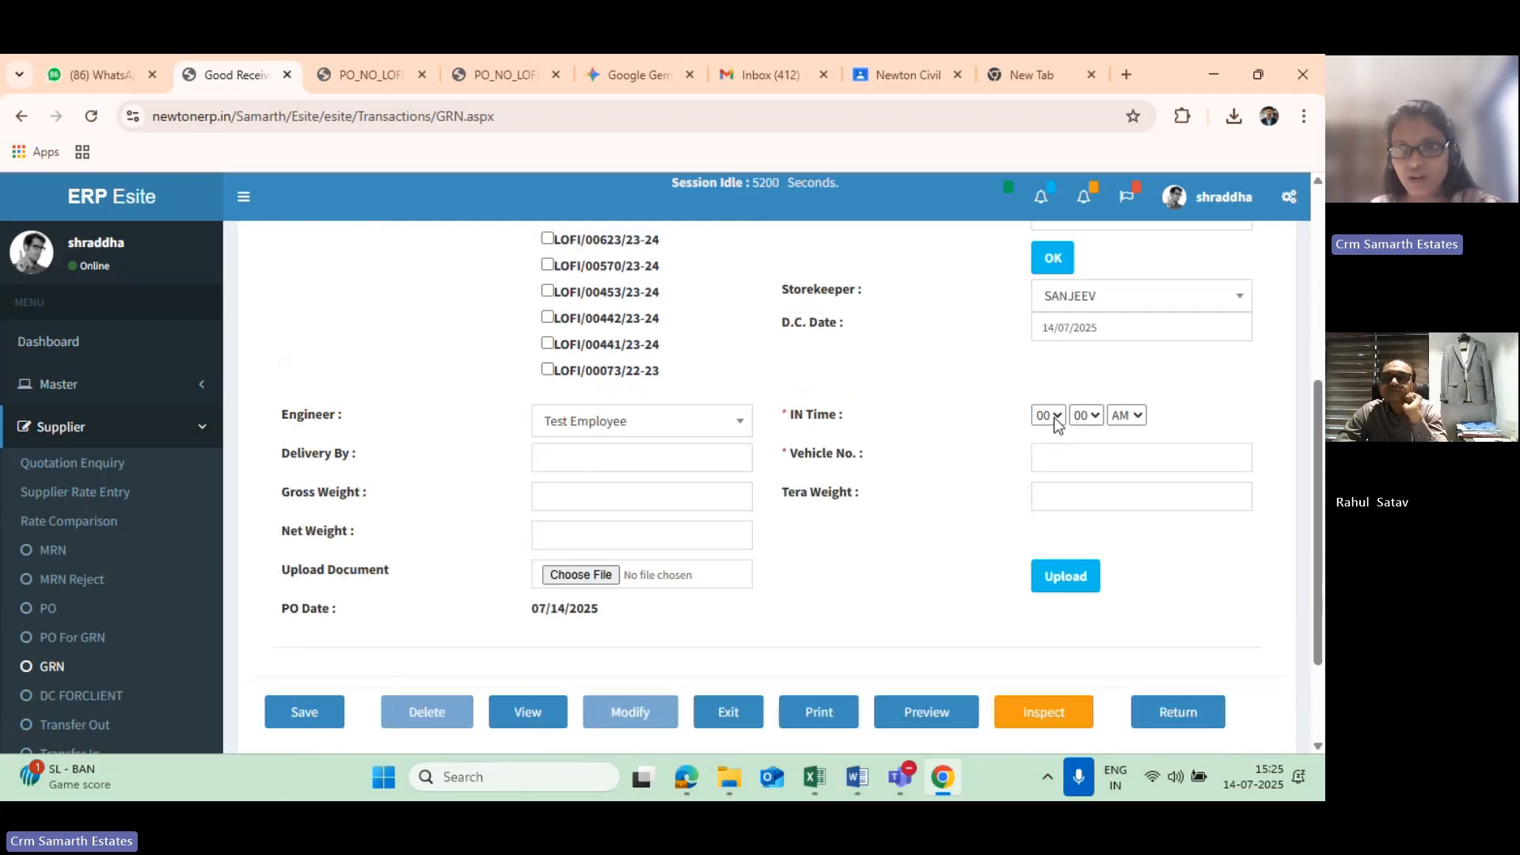
- Set the IN Time hour to 03 and enter 12346 as the vehicle number
{"action": "left_click", "coordinate": [1053, 416]}
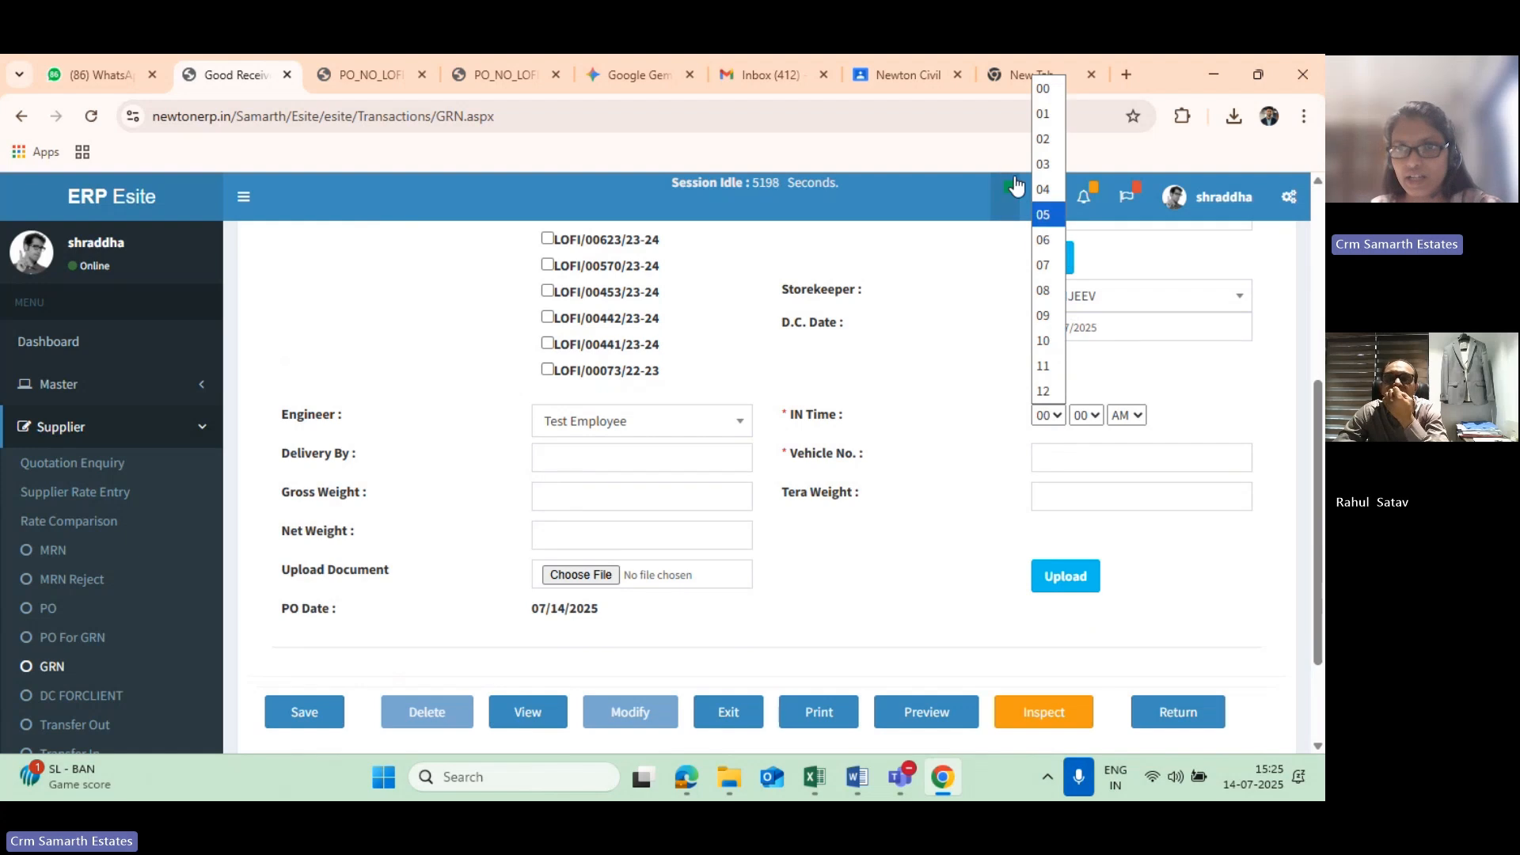
{"action": "left_click", "coordinate": [1042, 165]}
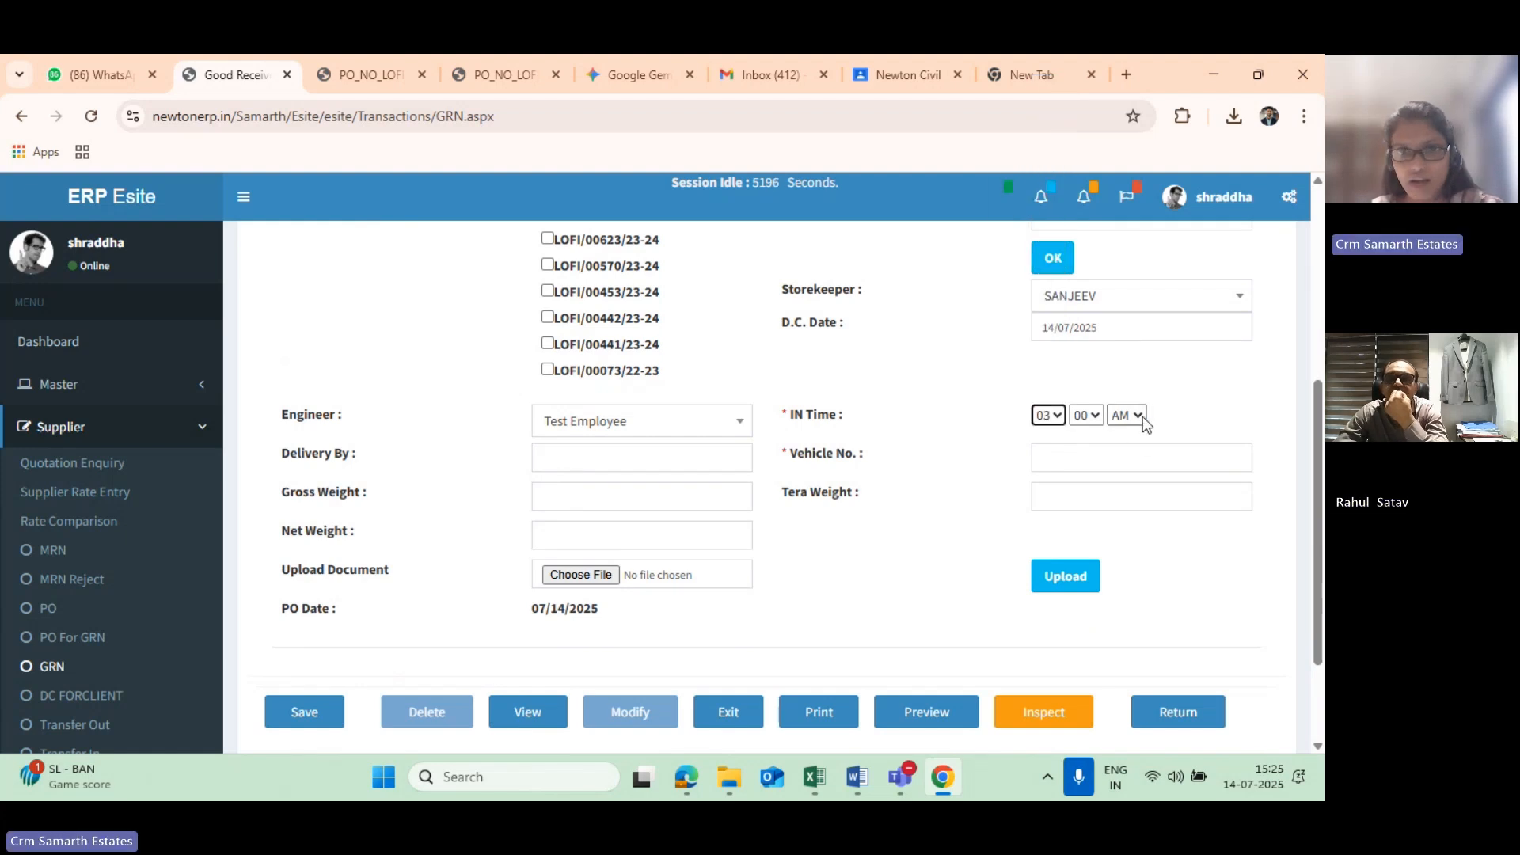
{"action": "left_click", "coordinate": [1079, 467]}
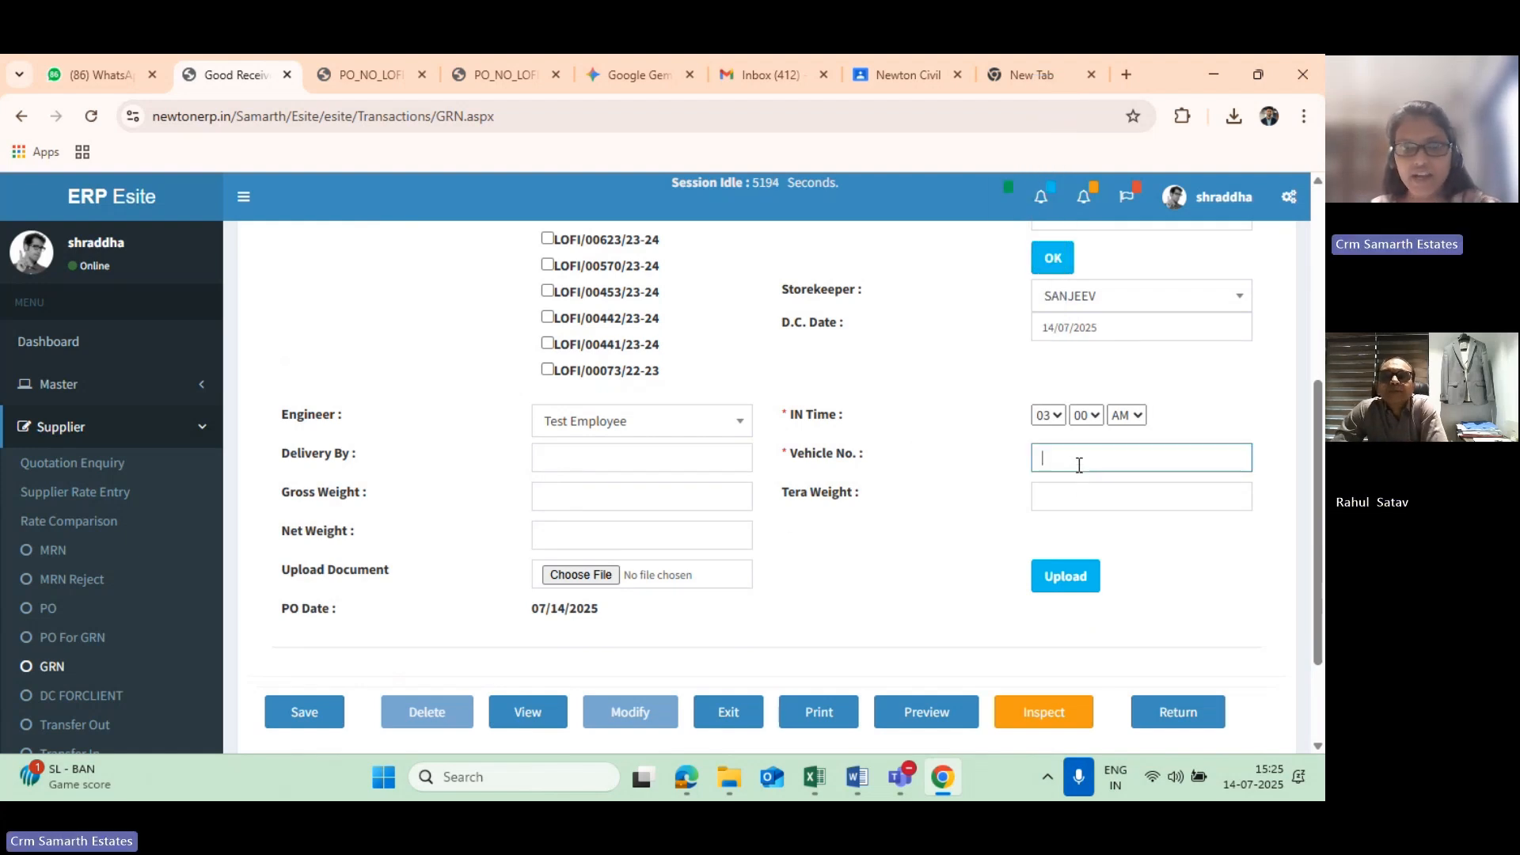
{"action": "type", "text": "12346"}
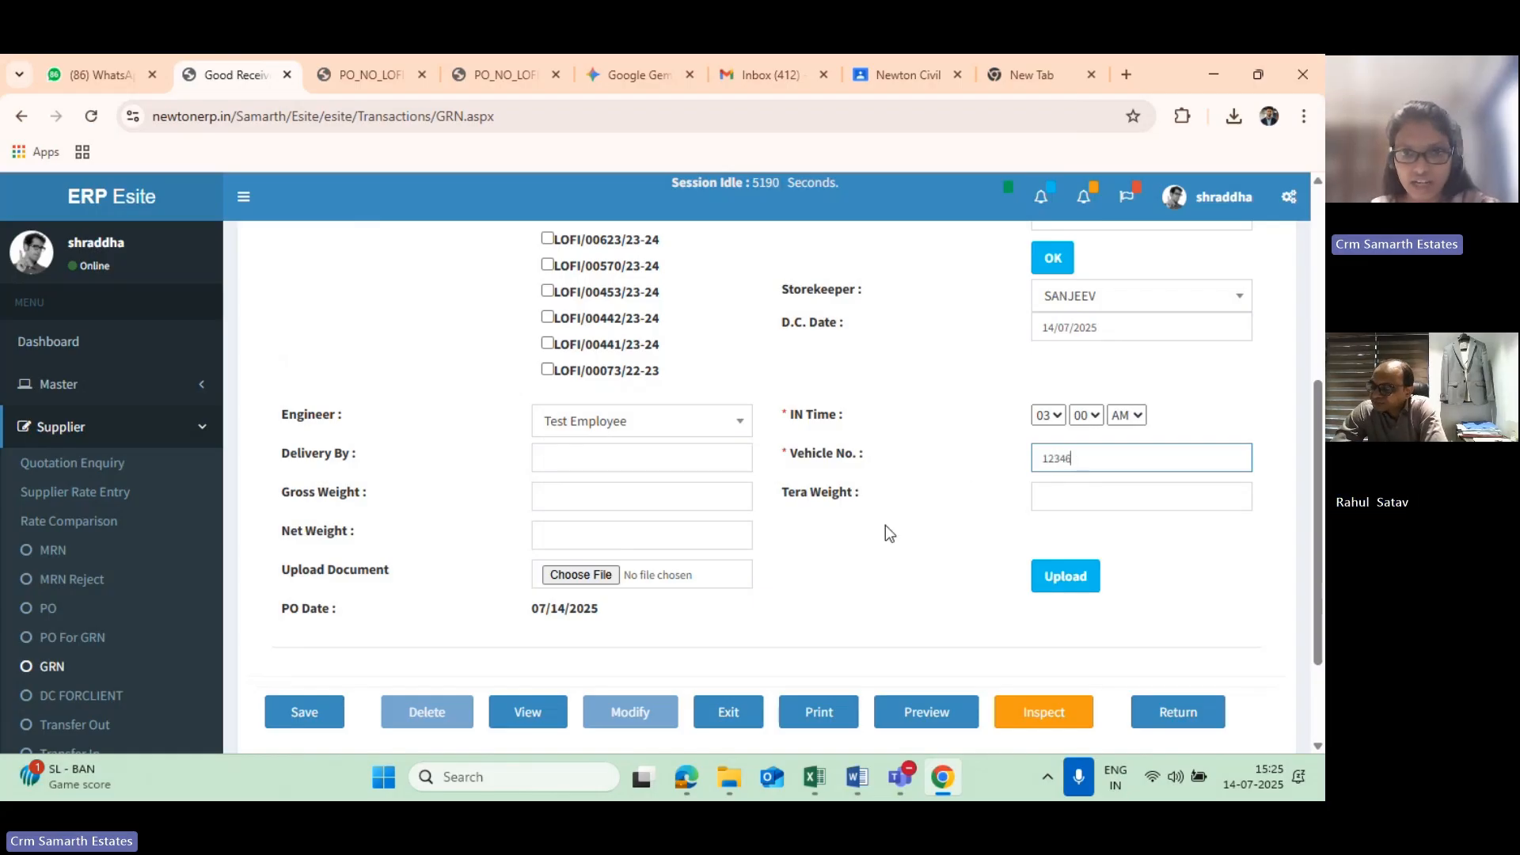
- Check the material line loaded from the purchase order, and review the filled-in GRN details from GRN date to vehicle number
{"action": "scroll", "coordinate": [472, 464], "scroll_direction": "up", "scroll_amount": 5}
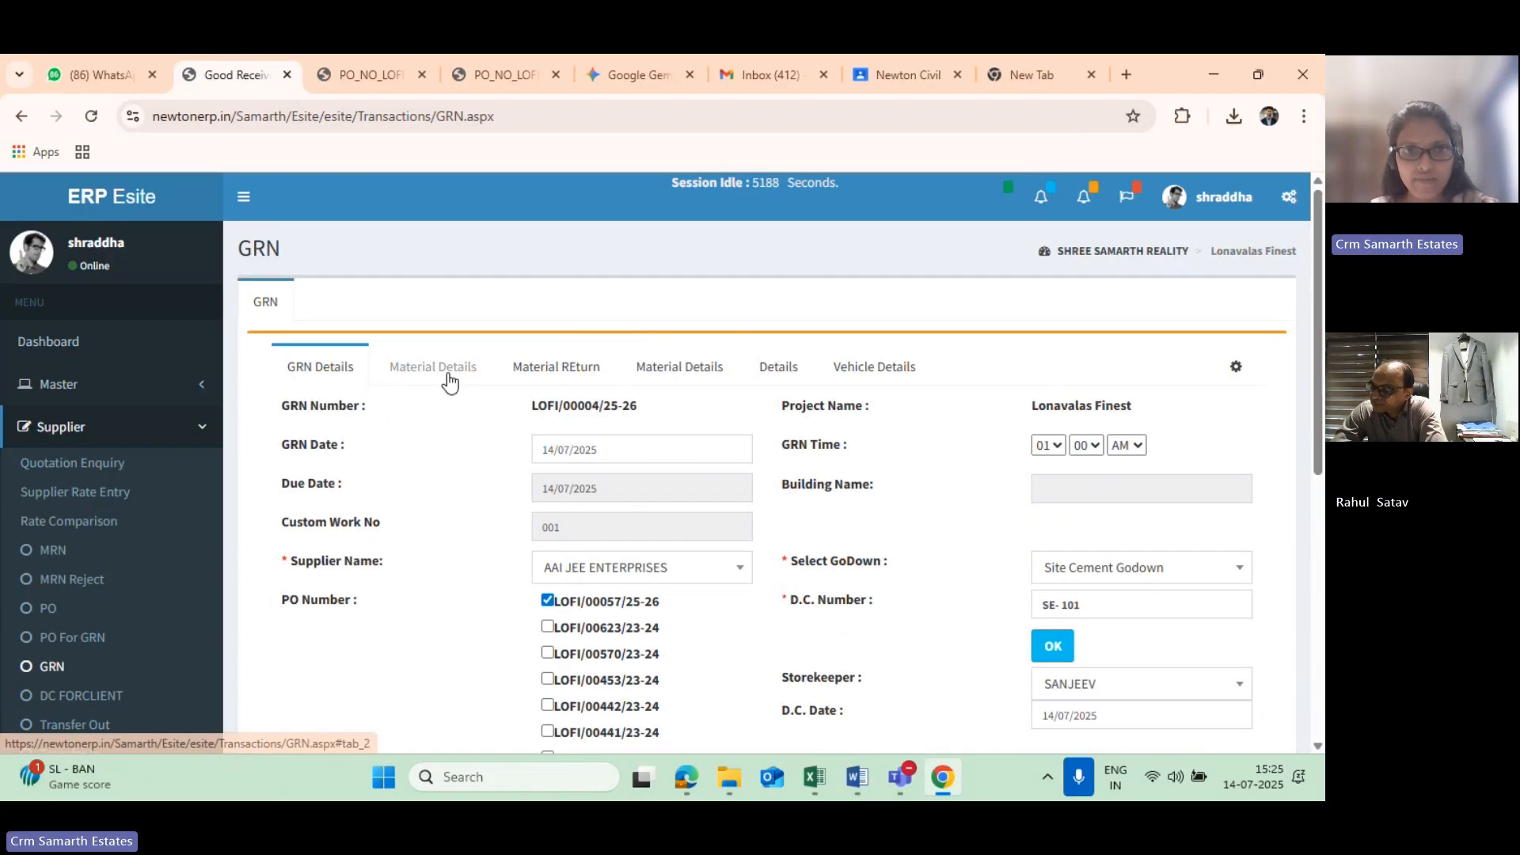
{"action": "left_click", "coordinate": [450, 370]}
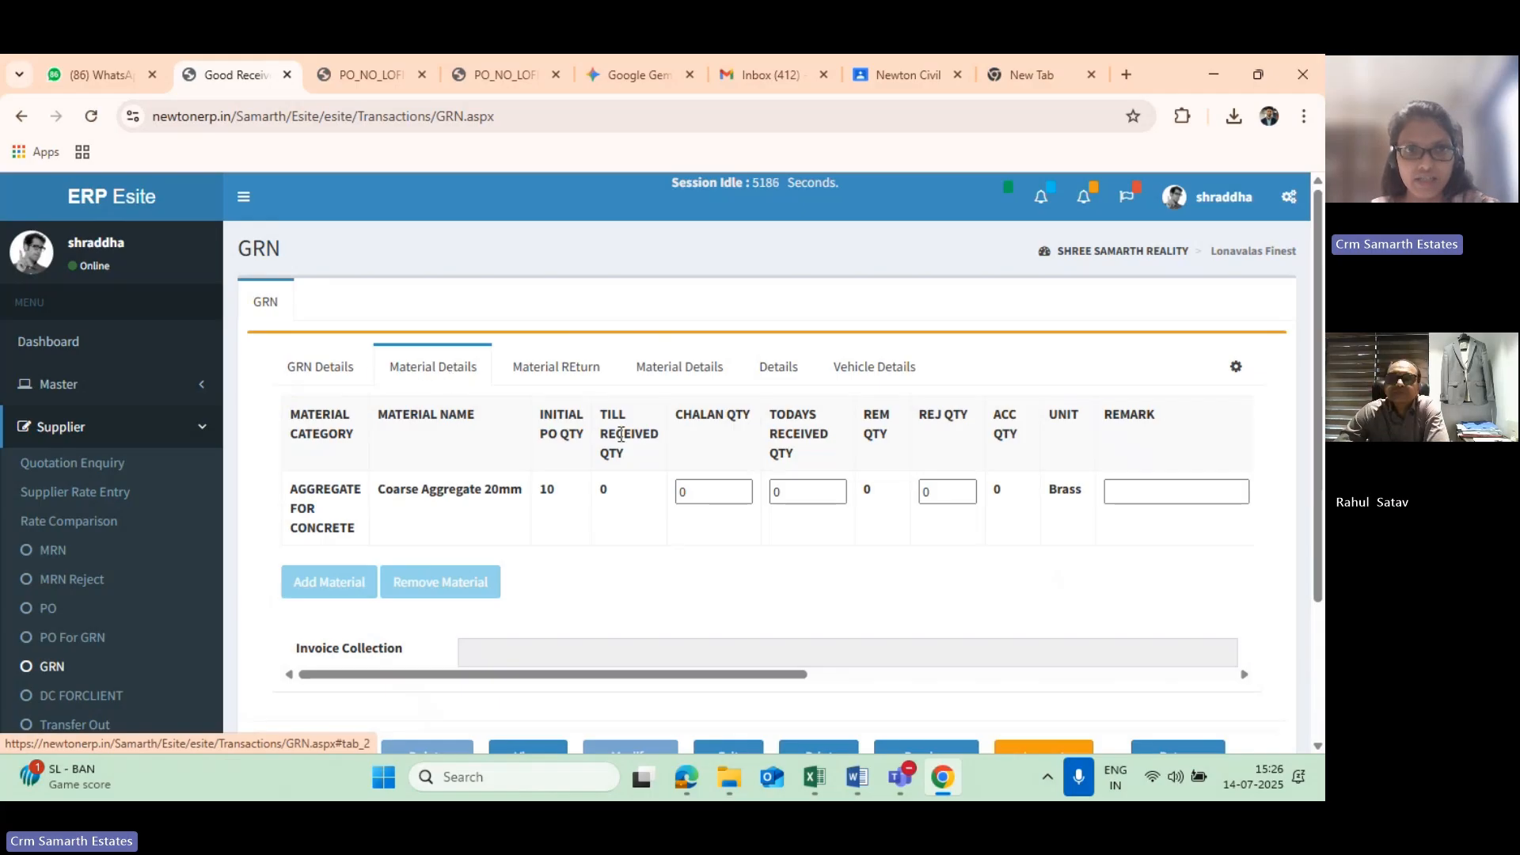
{"action": "scroll", "coordinate": [737, 455], "scroll_direction": "down", "scroll_amount": 1}
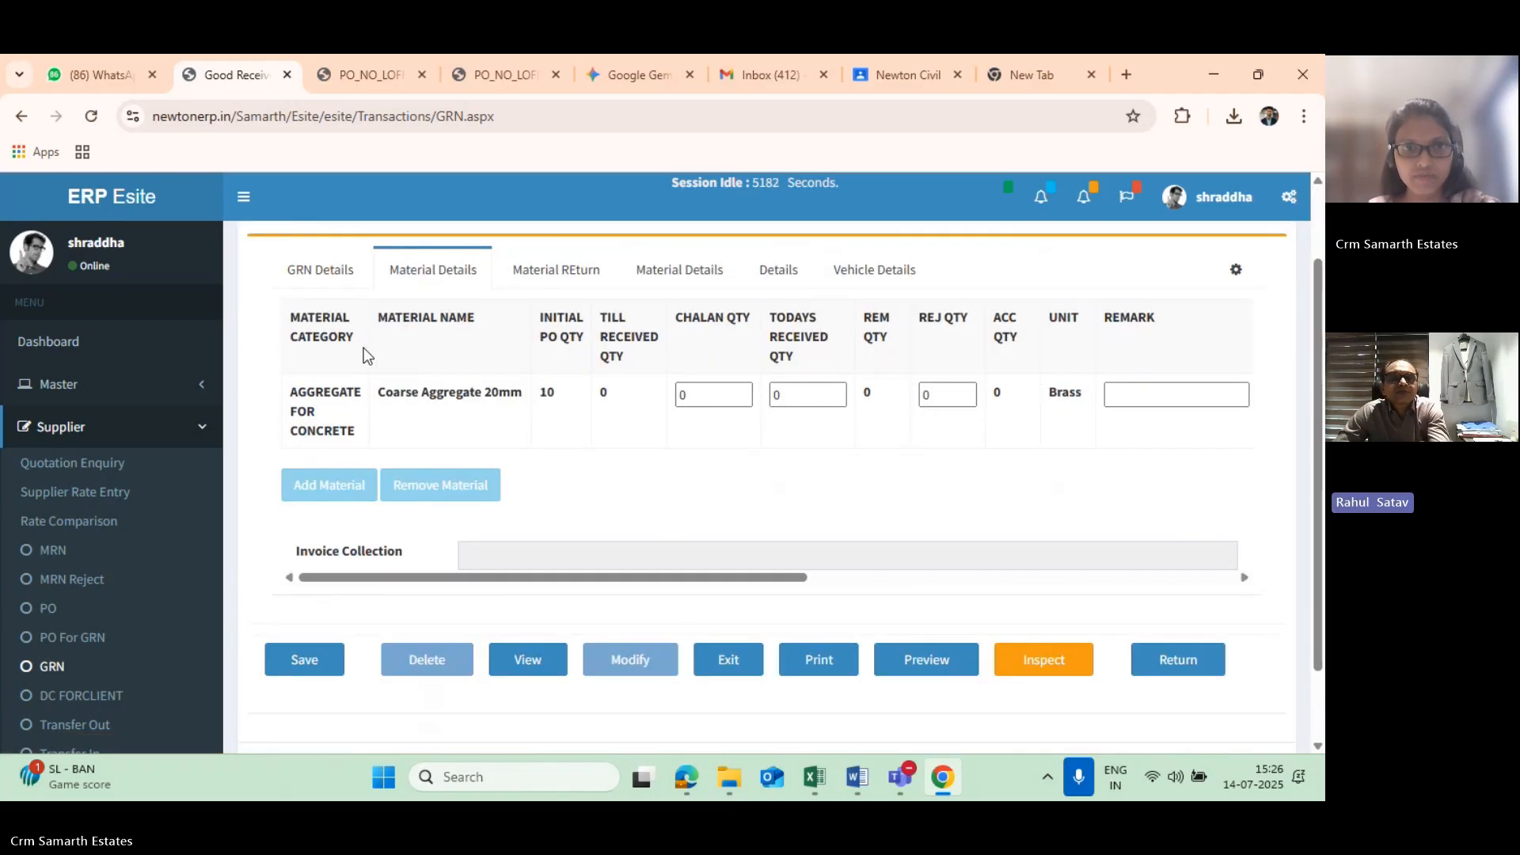
{"action": "left_click", "coordinate": [342, 277]}
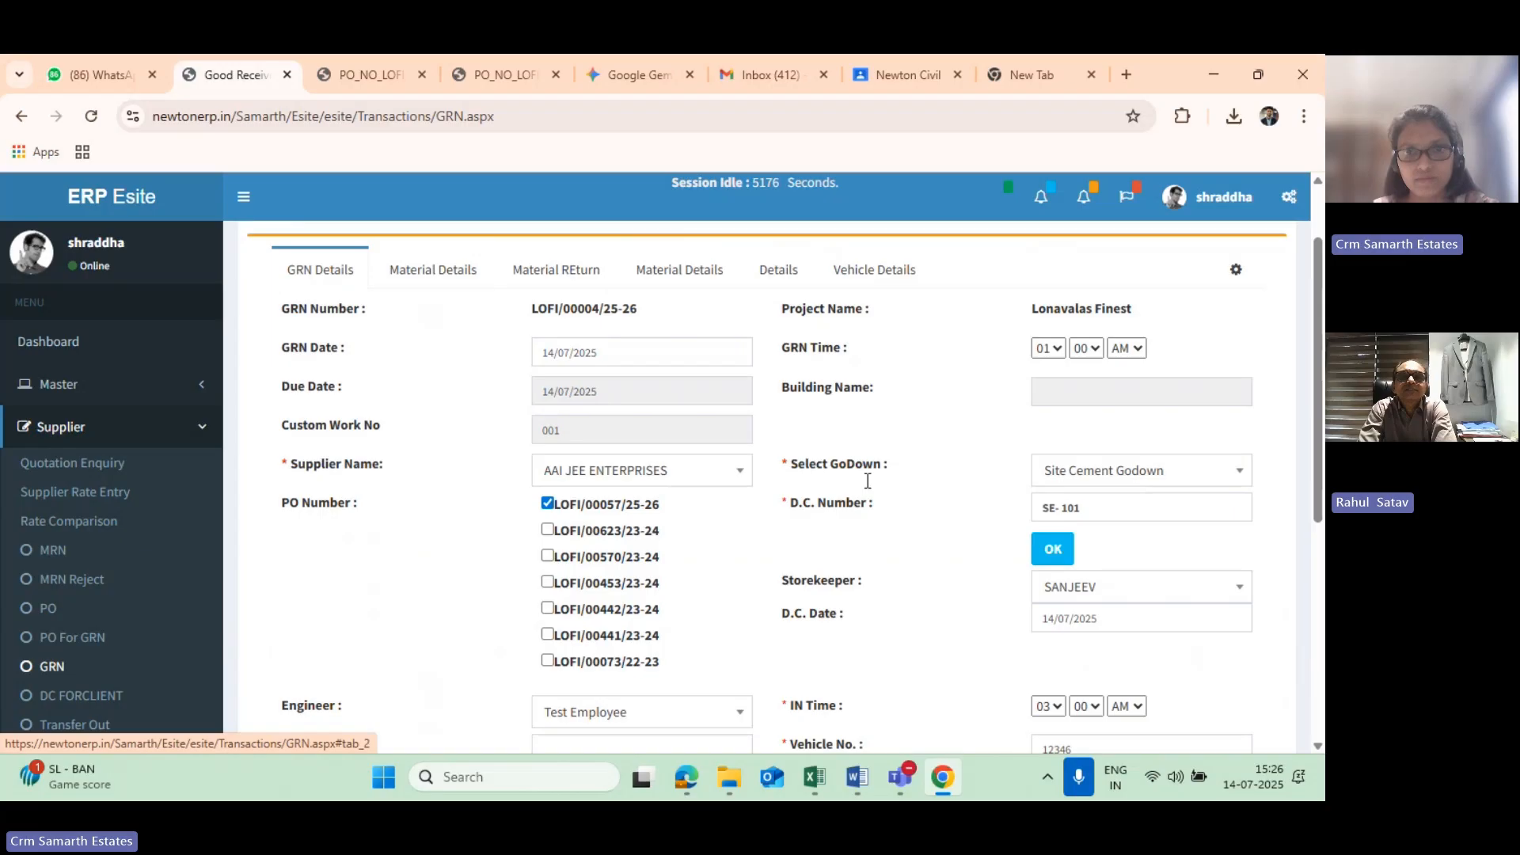
{"action": "scroll", "coordinate": [927, 570], "scroll_direction": "up", "scroll_amount": 1}
{"action": "scroll", "coordinate": [926, 559], "scroll_direction": "down", "scroll_amount": 1}
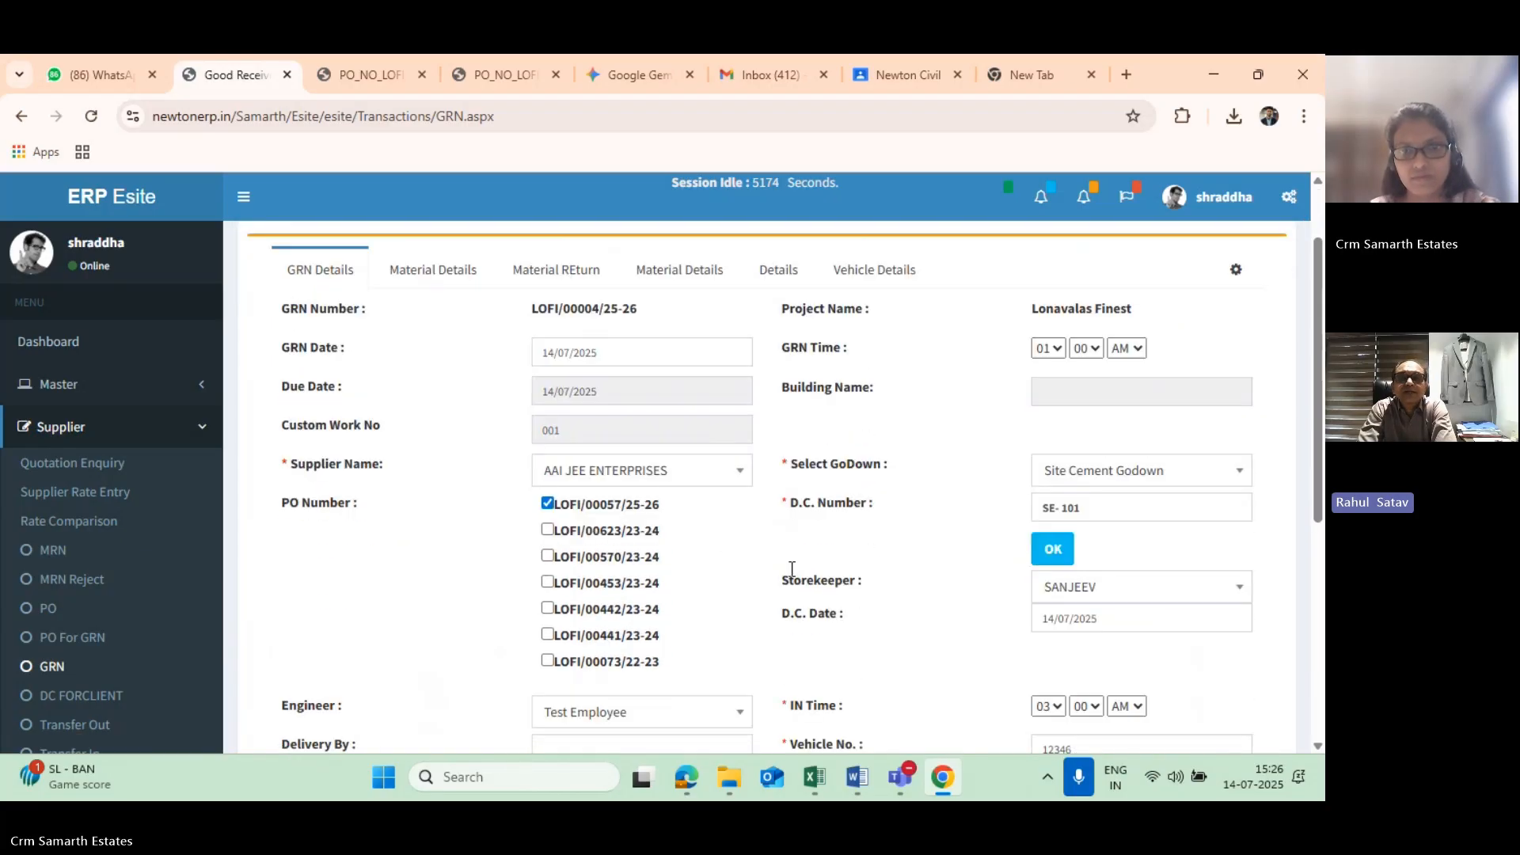
{"action": "scroll", "coordinate": [859, 586], "scroll_direction": "down", "scroll_amount": 1}
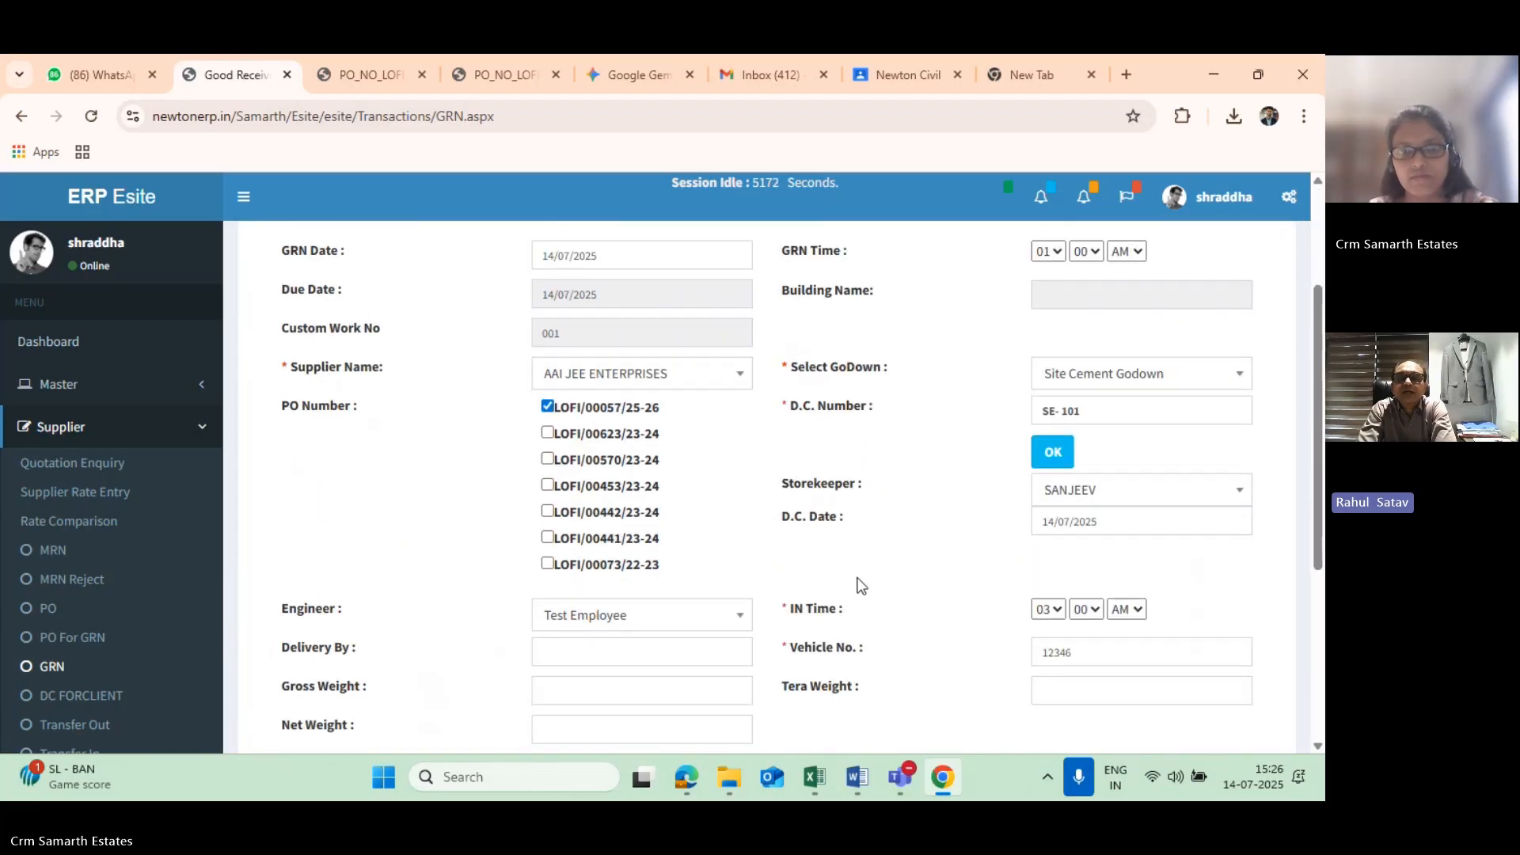
{"action": "scroll", "coordinate": [843, 572], "scroll_direction": "down", "scroll_amount": 1}
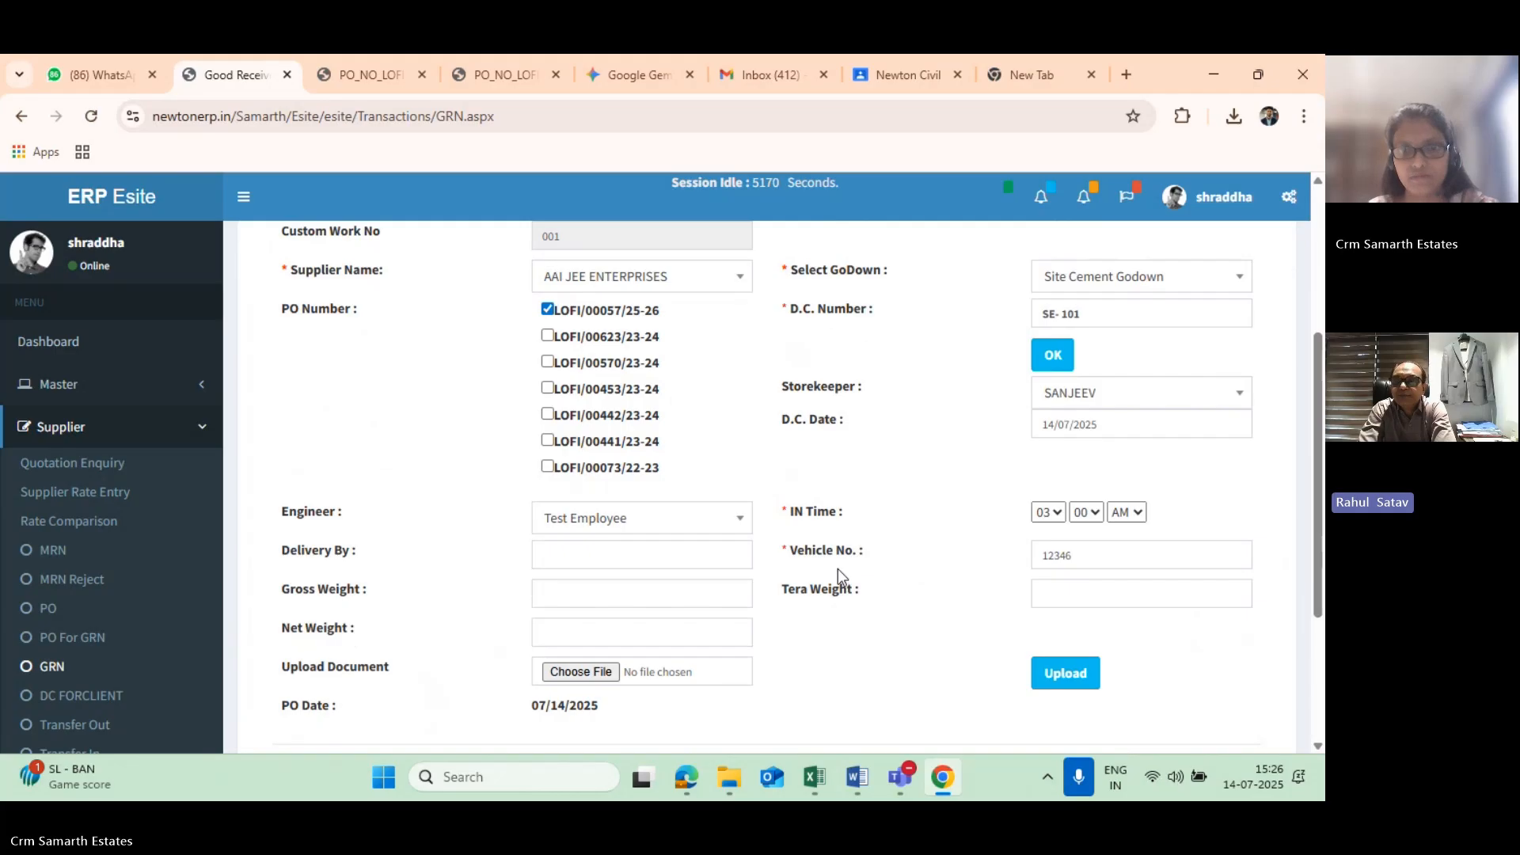
{"action": "scroll", "coordinate": [838, 569], "scroll_direction": "up", "scroll_amount": 3}
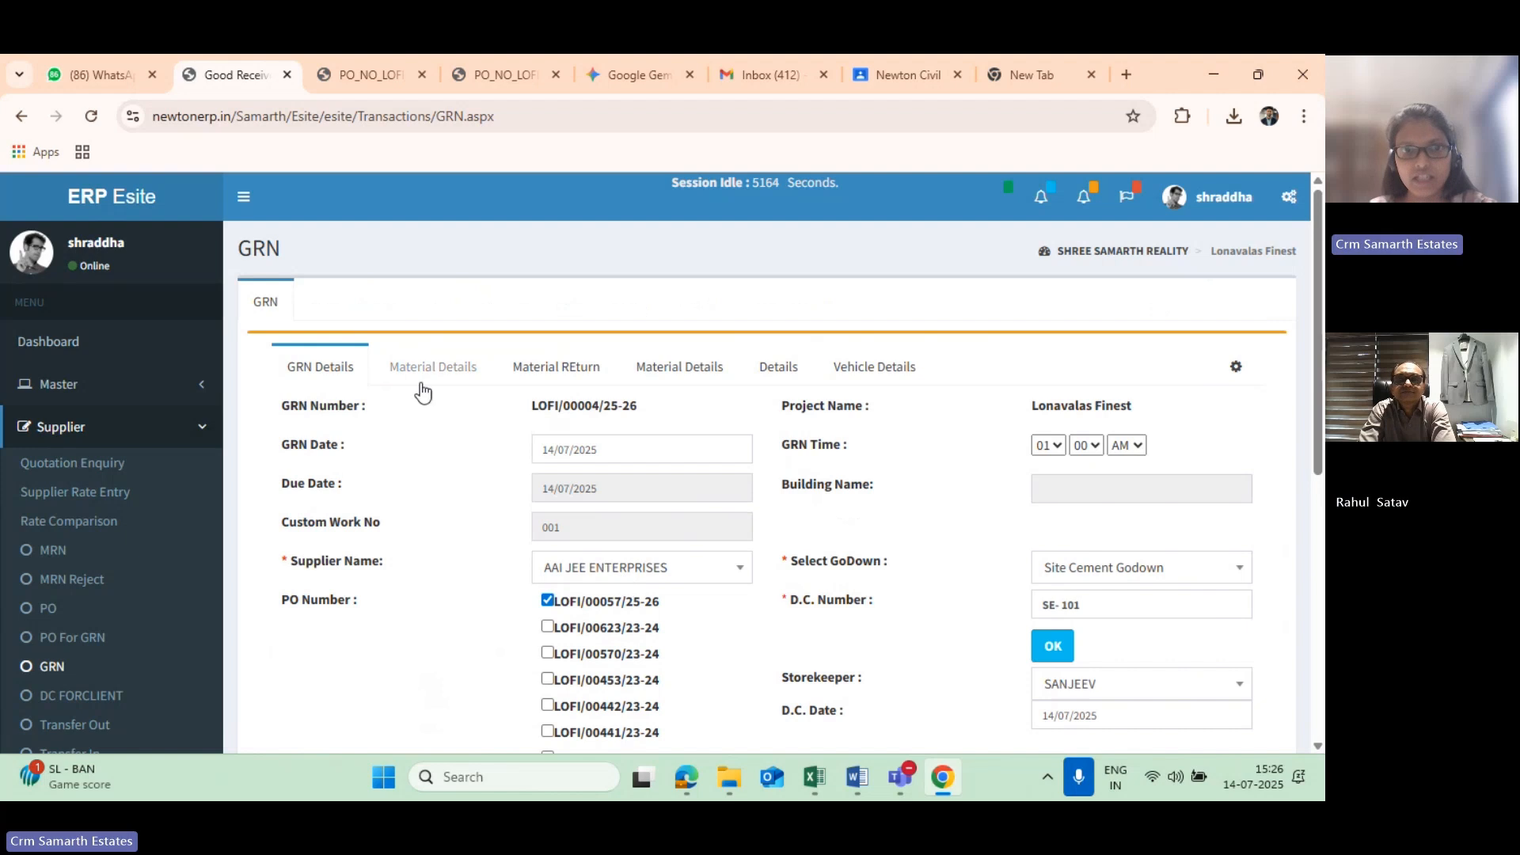
{"action": "scroll", "coordinate": [544, 578], "scroll_direction": "down", "scroll_amount": 1}
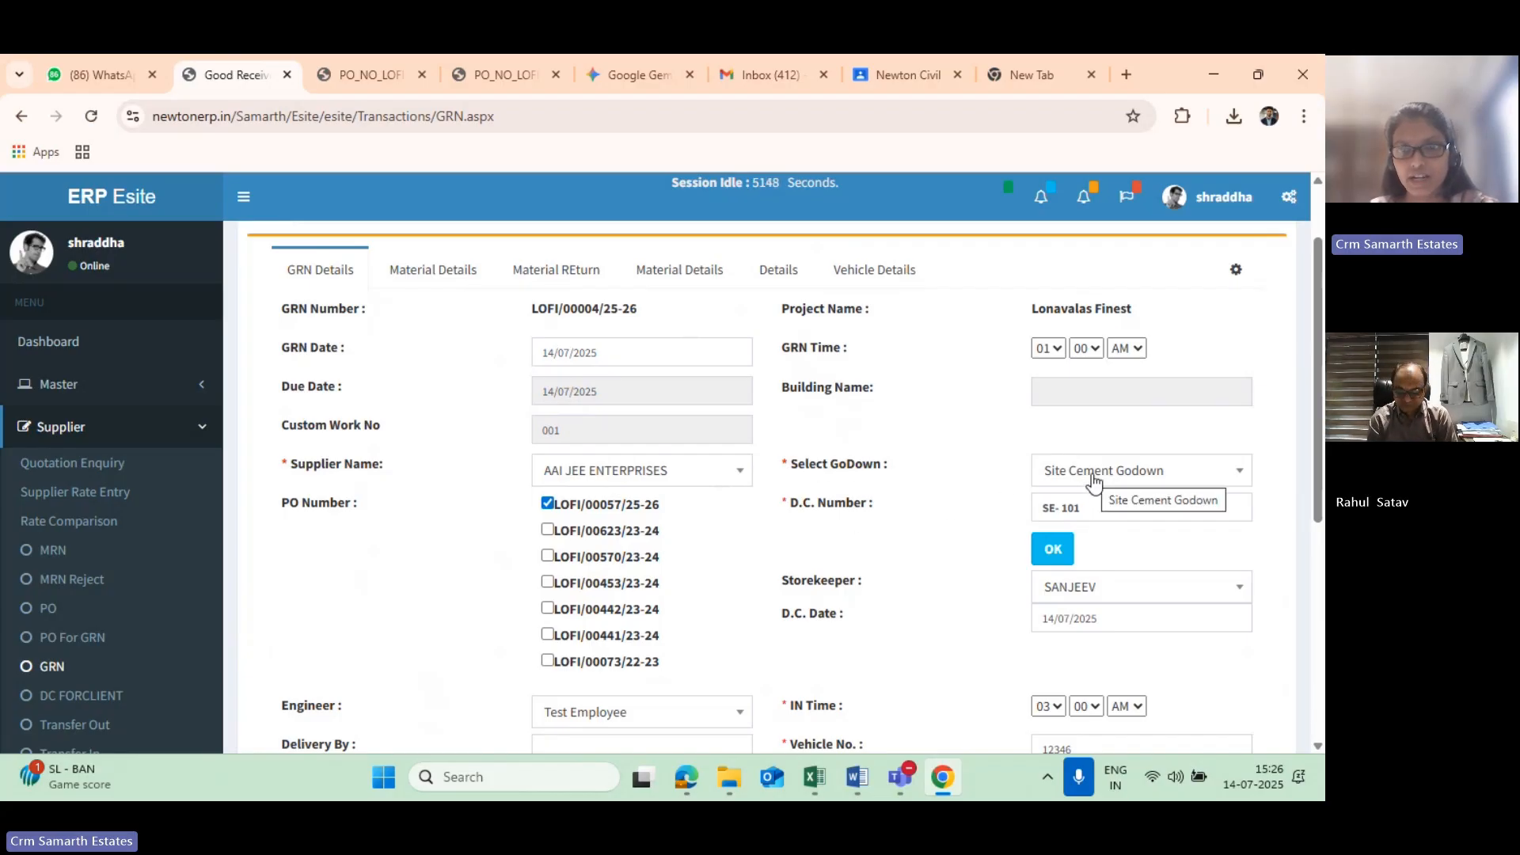
{"action": "scroll", "coordinate": [1121, 491], "scroll_direction": "down", "scroll_amount": 1}
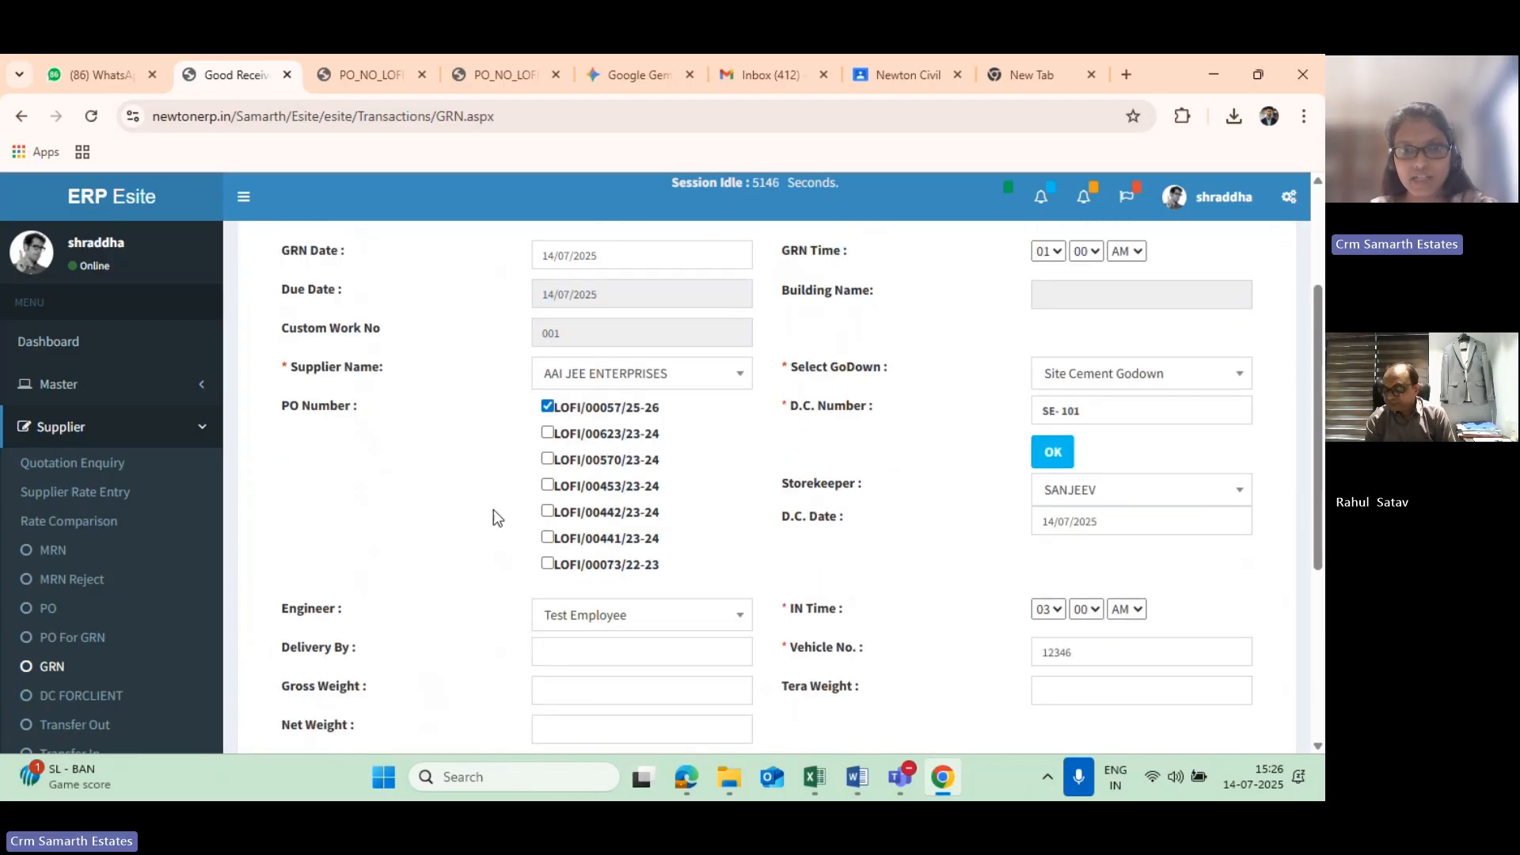
{"action": "scroll", "coordinate": [686, 617], "scroll_direction": "down", "scroll_amount": 1}
{"action": "scroll", "coordinate": [730, 496], "scroll_direction": "up", "scroll_amount": 1}
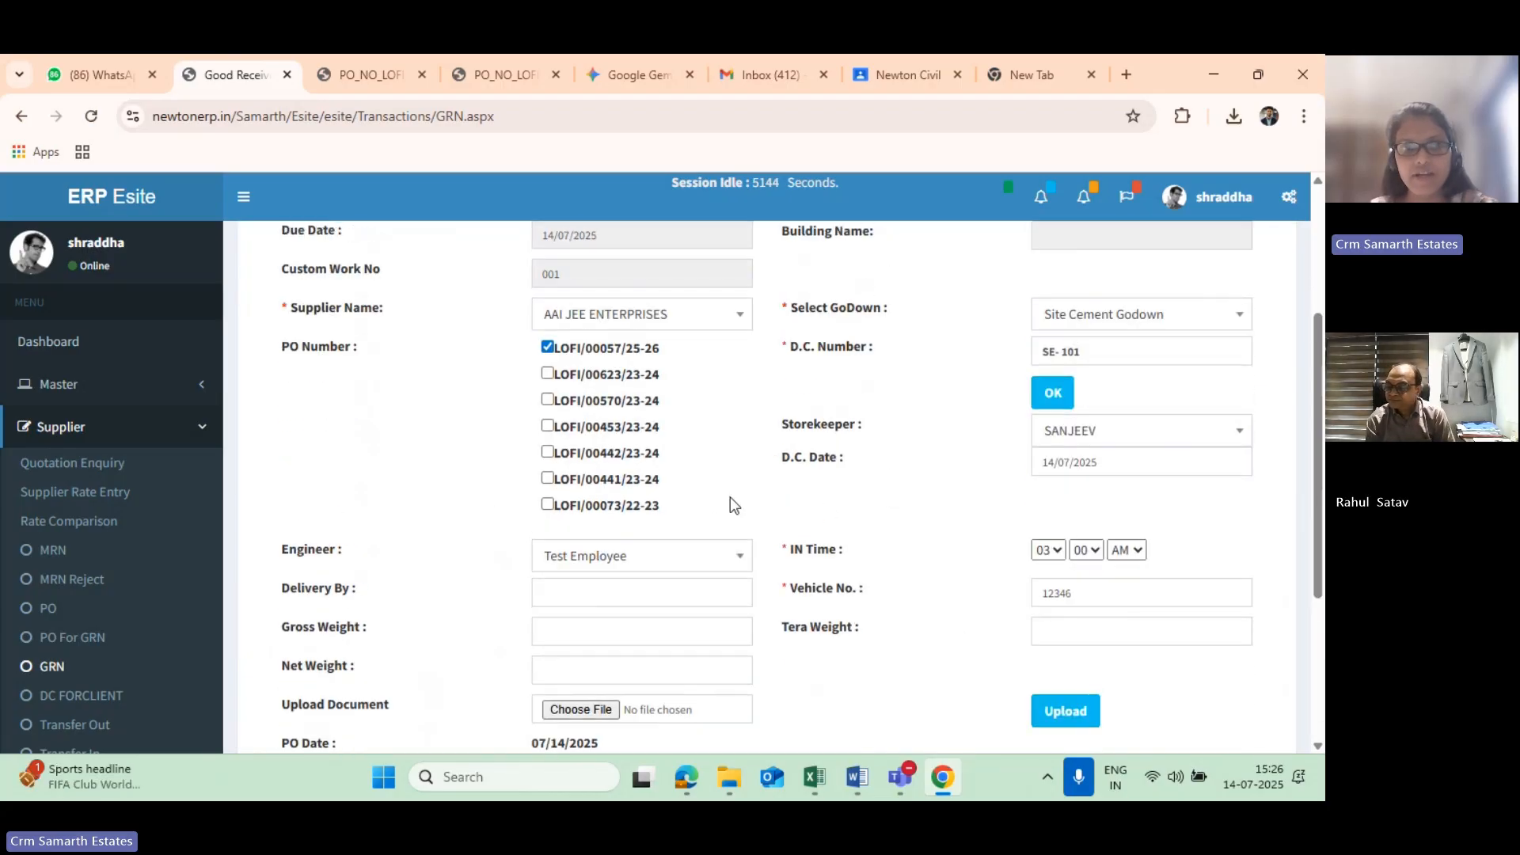
{"action": "scroll", "coordinate": [730, 496], "scroll_direction": "up", "scroll_amount": 3}
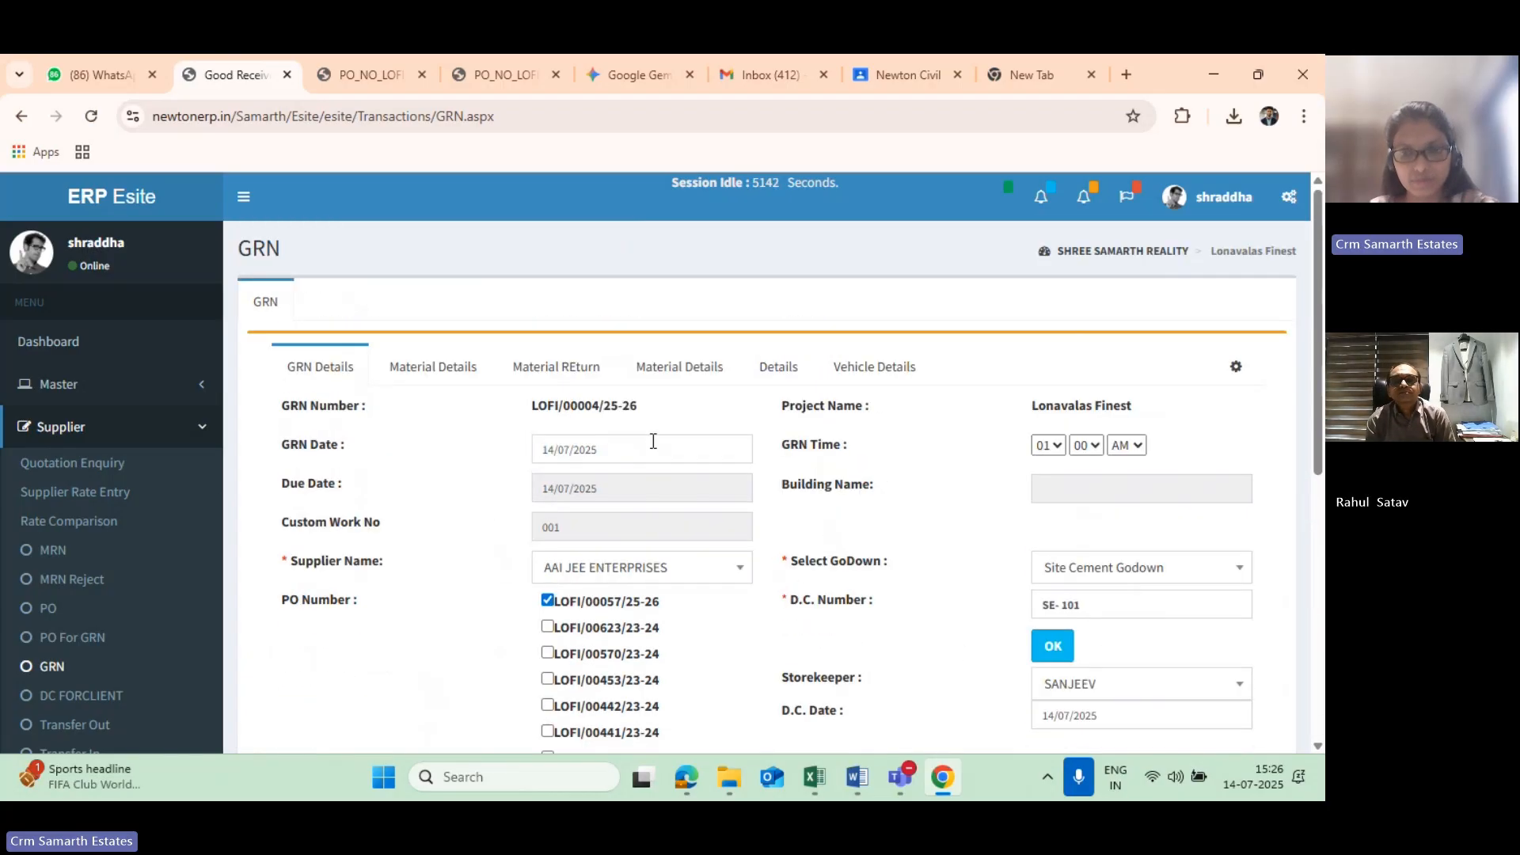
{"action": "scroll", "coordinate": [551, 431], "scroll_direction": "down", "scroll_amount": 1}
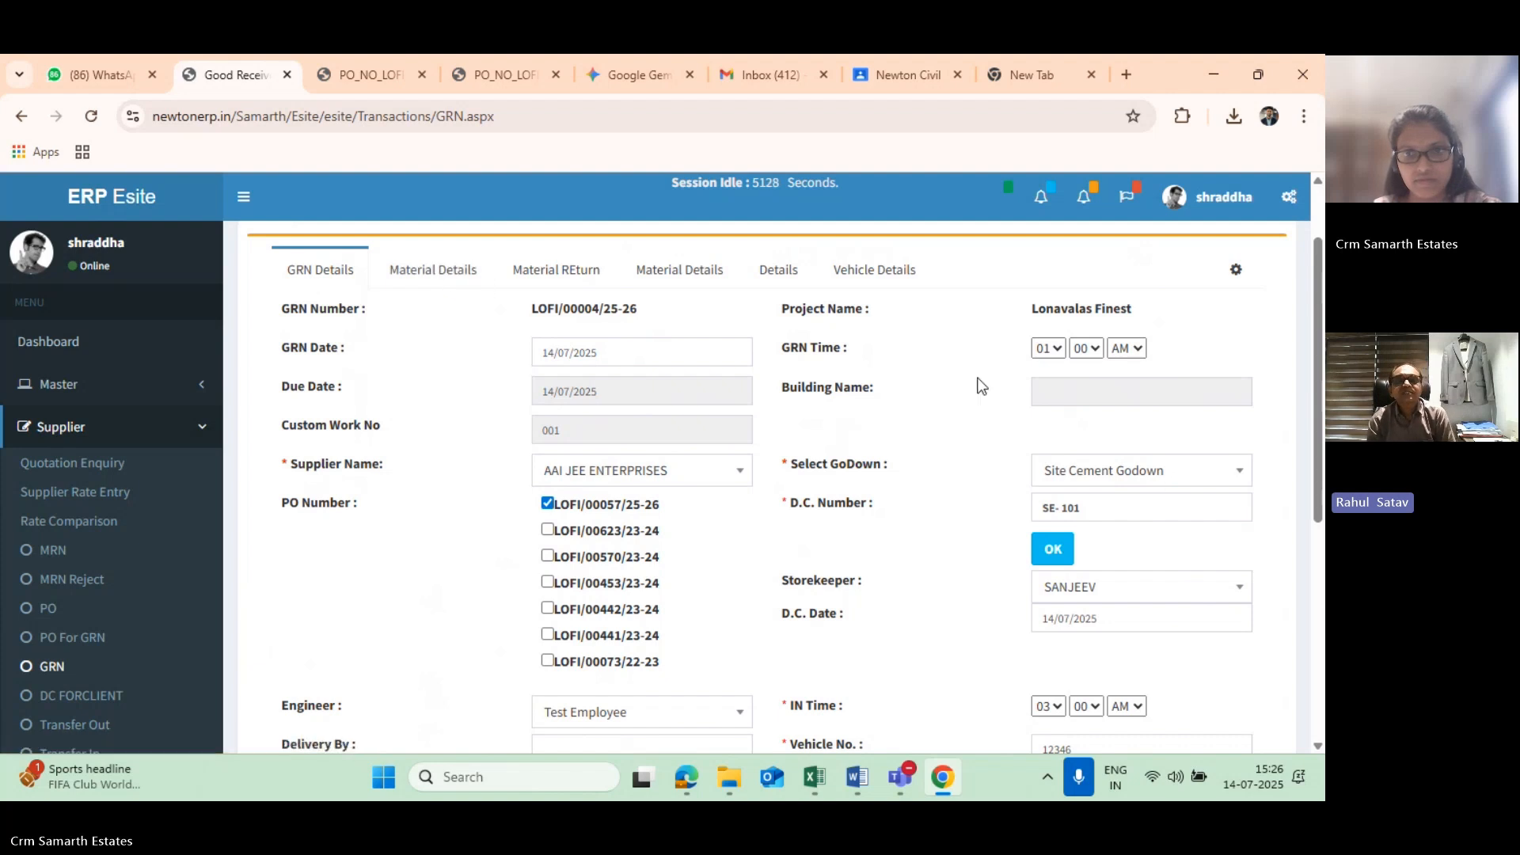
- In the GRN's material details, set the chalan quantity of Coarse Aggregate 20mm to 1
{"action": "left_click", "coordinate": [411, 269]}
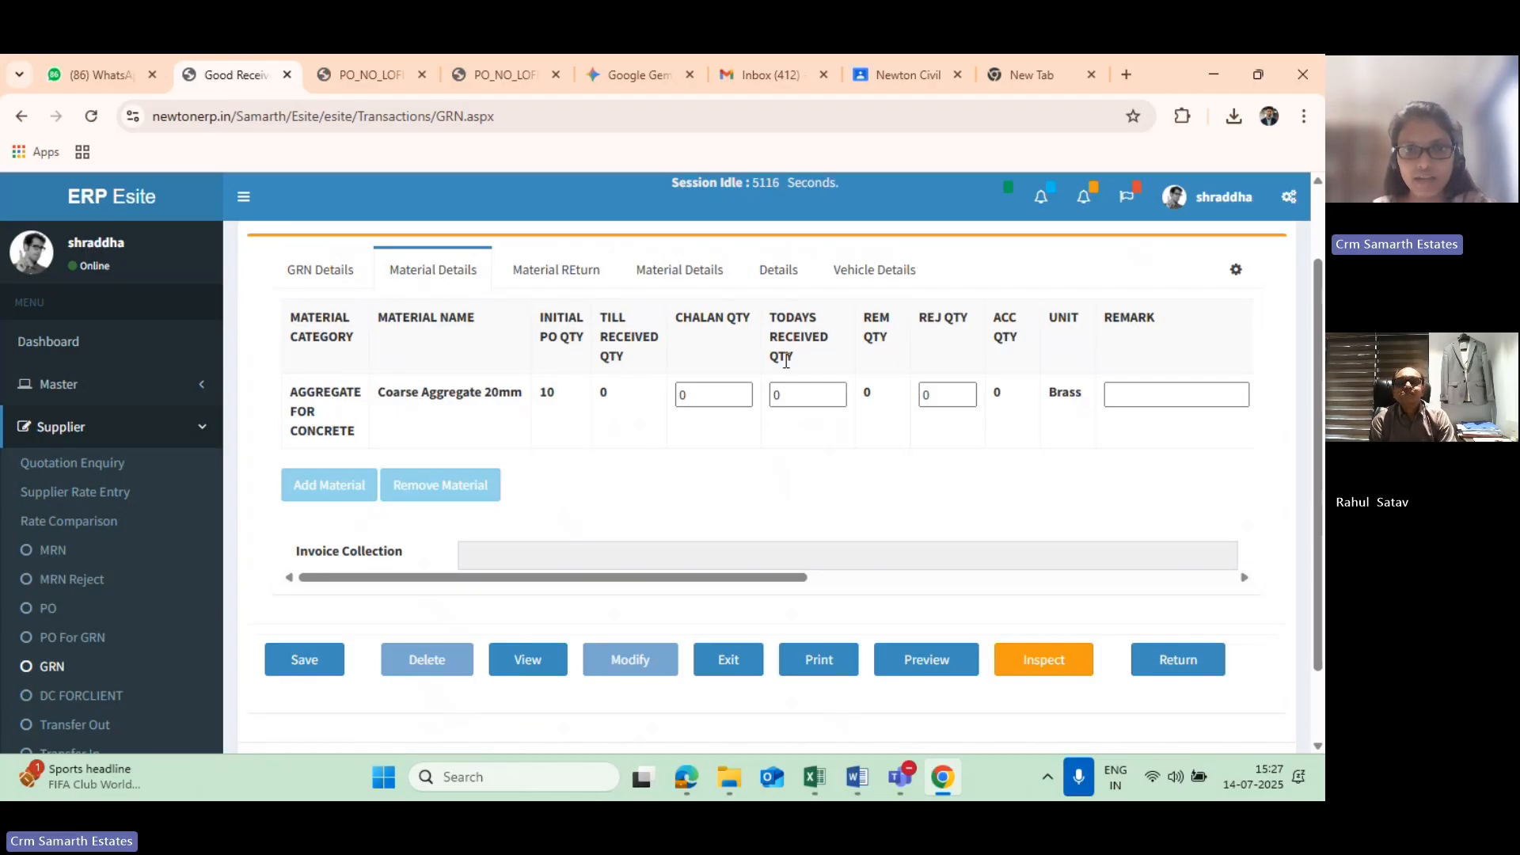
{"action": "left_click", "coordinate": [737, 395]}
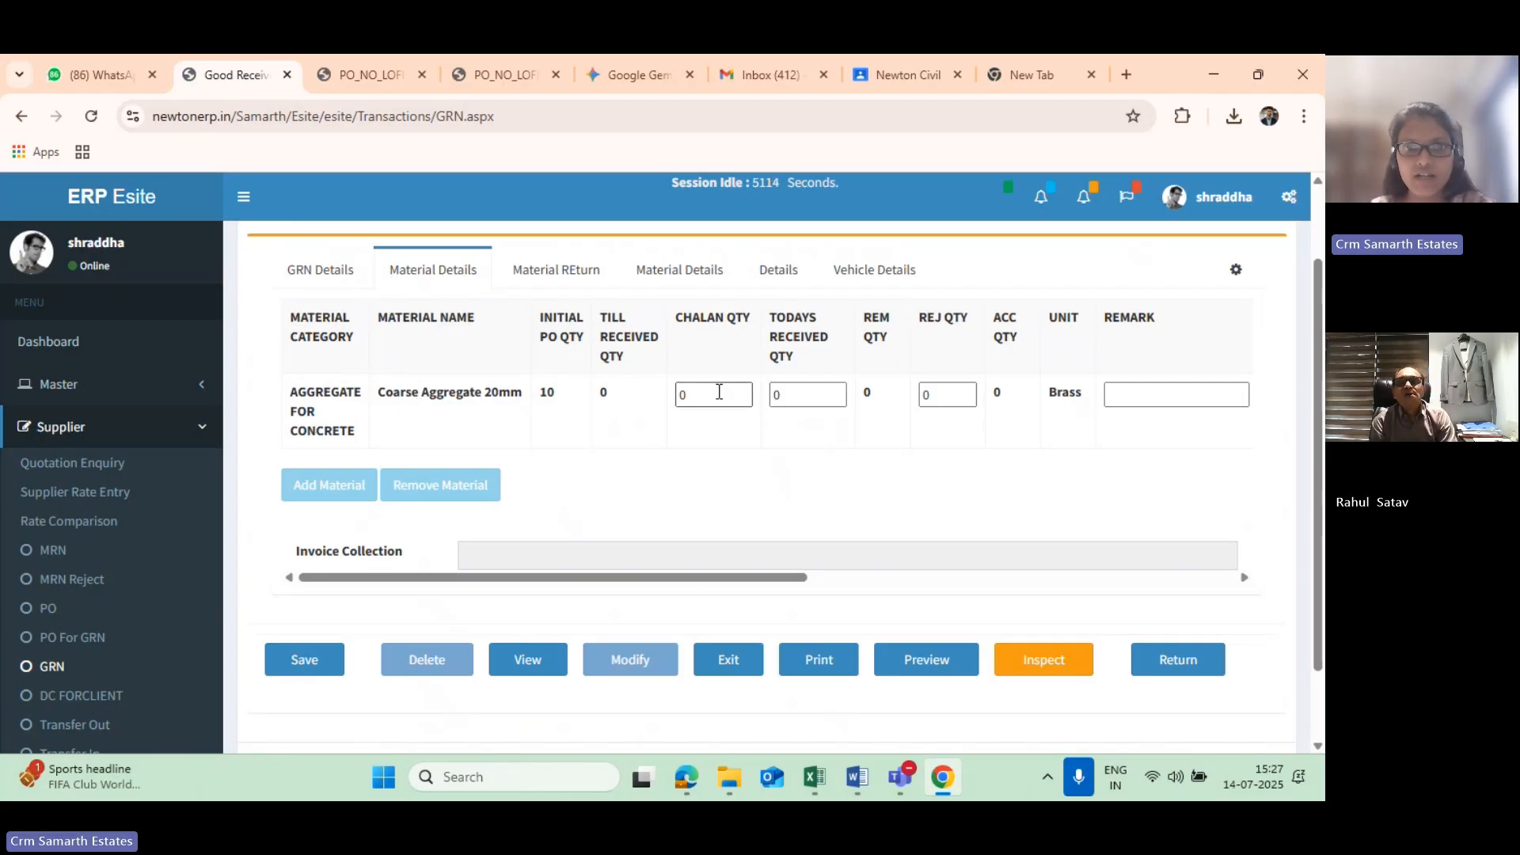
{"action": "left_click", "coordinate": [719, 390]}
{"action": "type", "text": "1"}
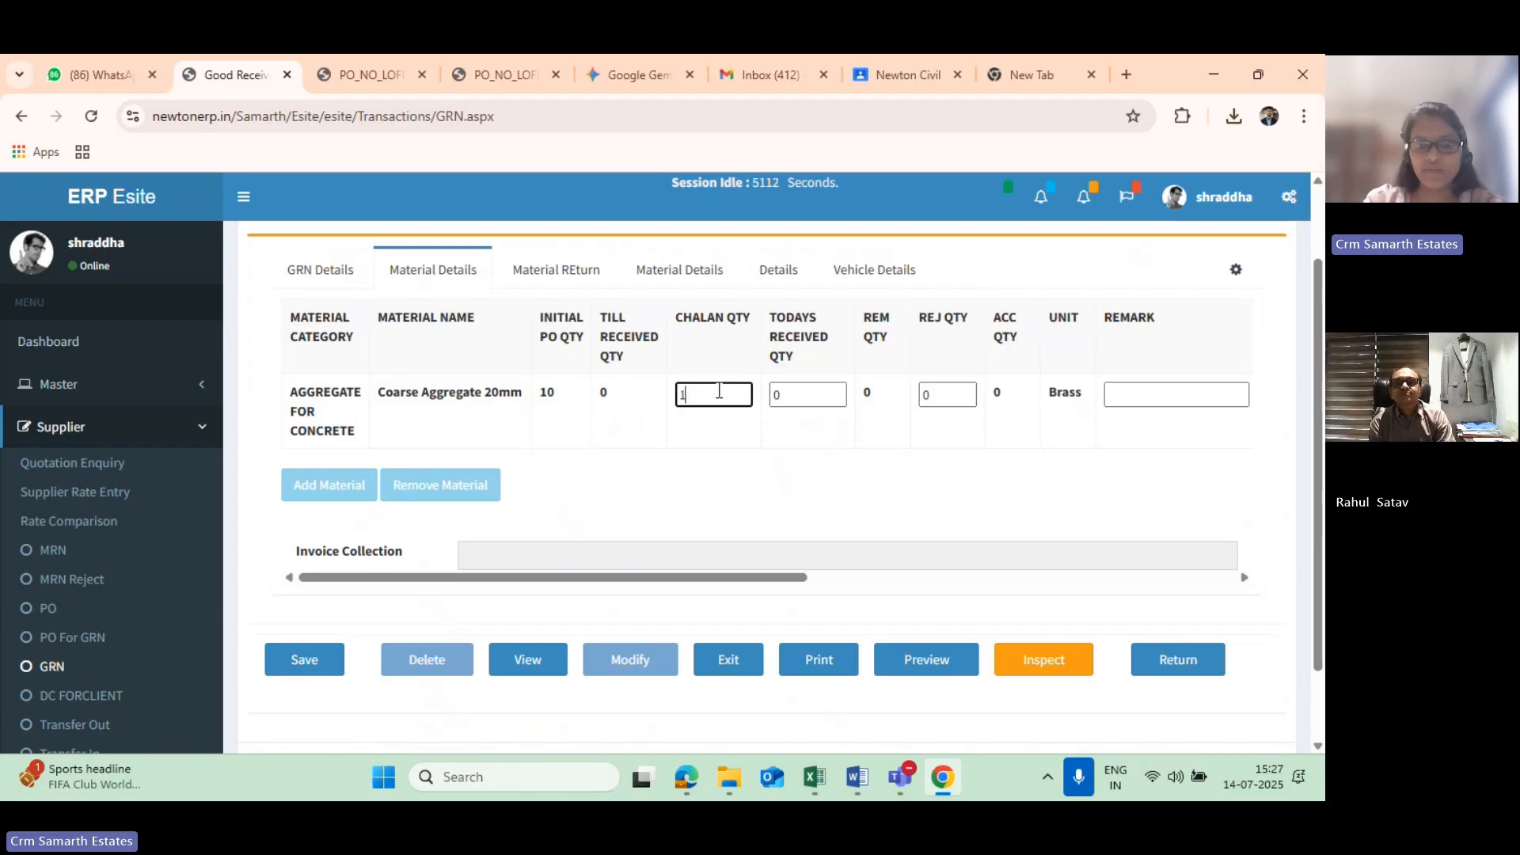
{"action": "type", "text": "00"}
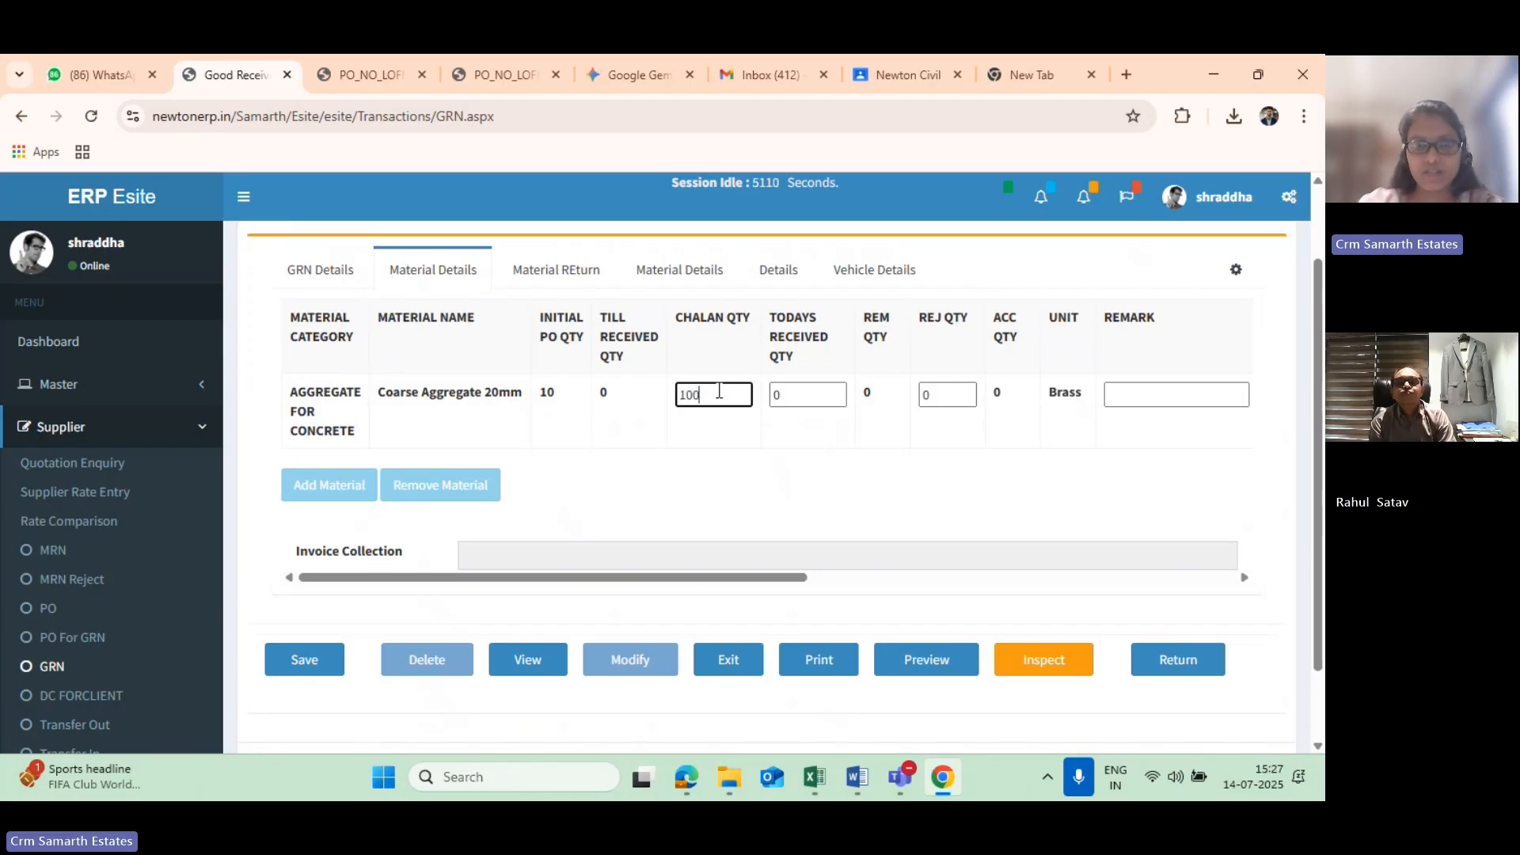
{"action": "key", "text": "BackSpace"}
{"action": "key", "text": "BackSpace"}
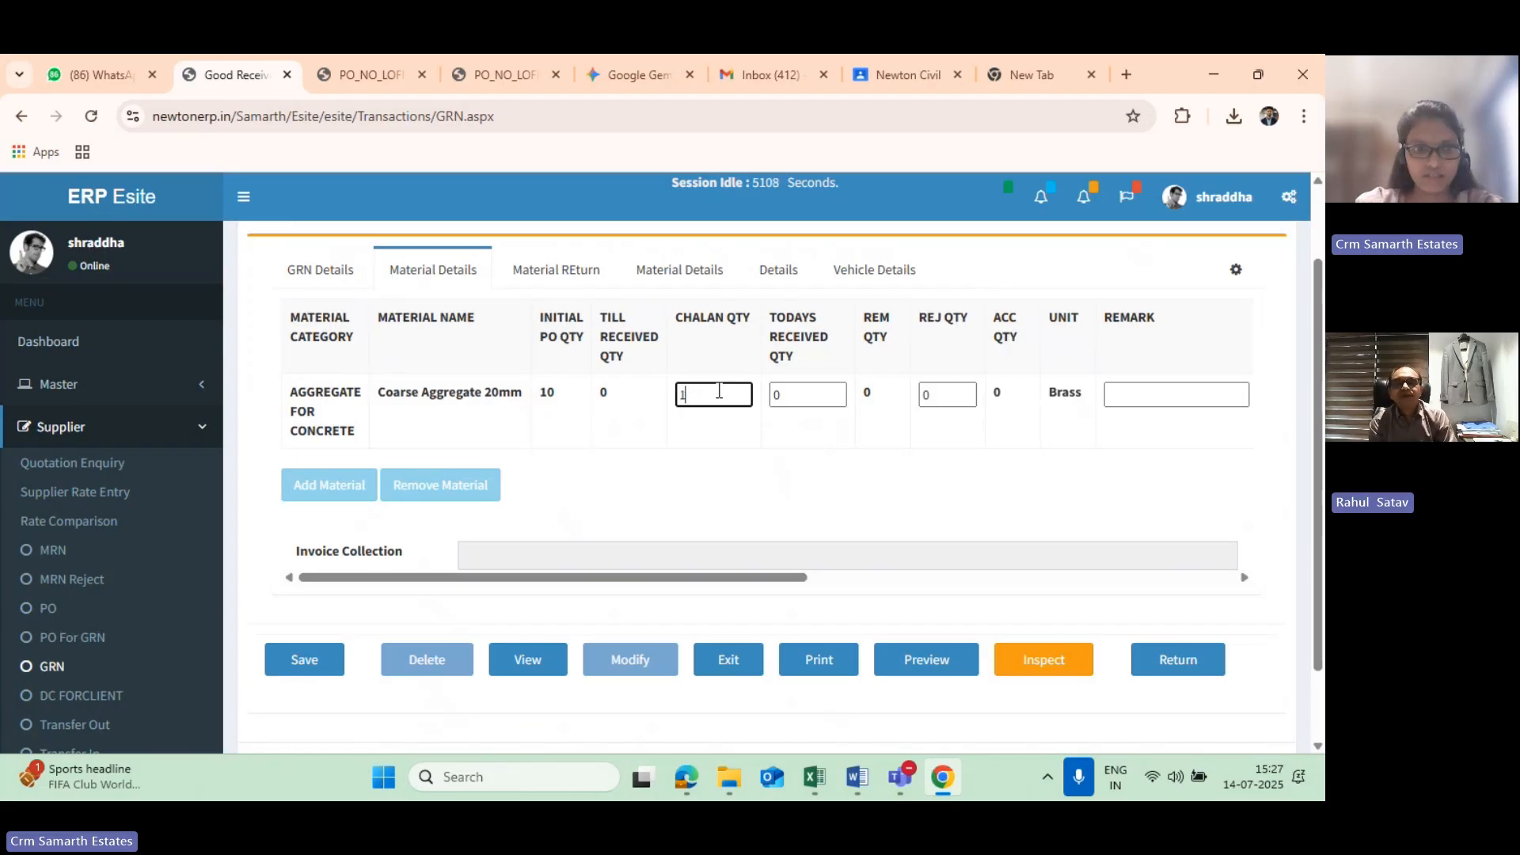
- Set today's received quantity of Coarse Aggregate 20mm to 1 and commit the entry
{"action": "left_click", "coordinate": [800, 392]}
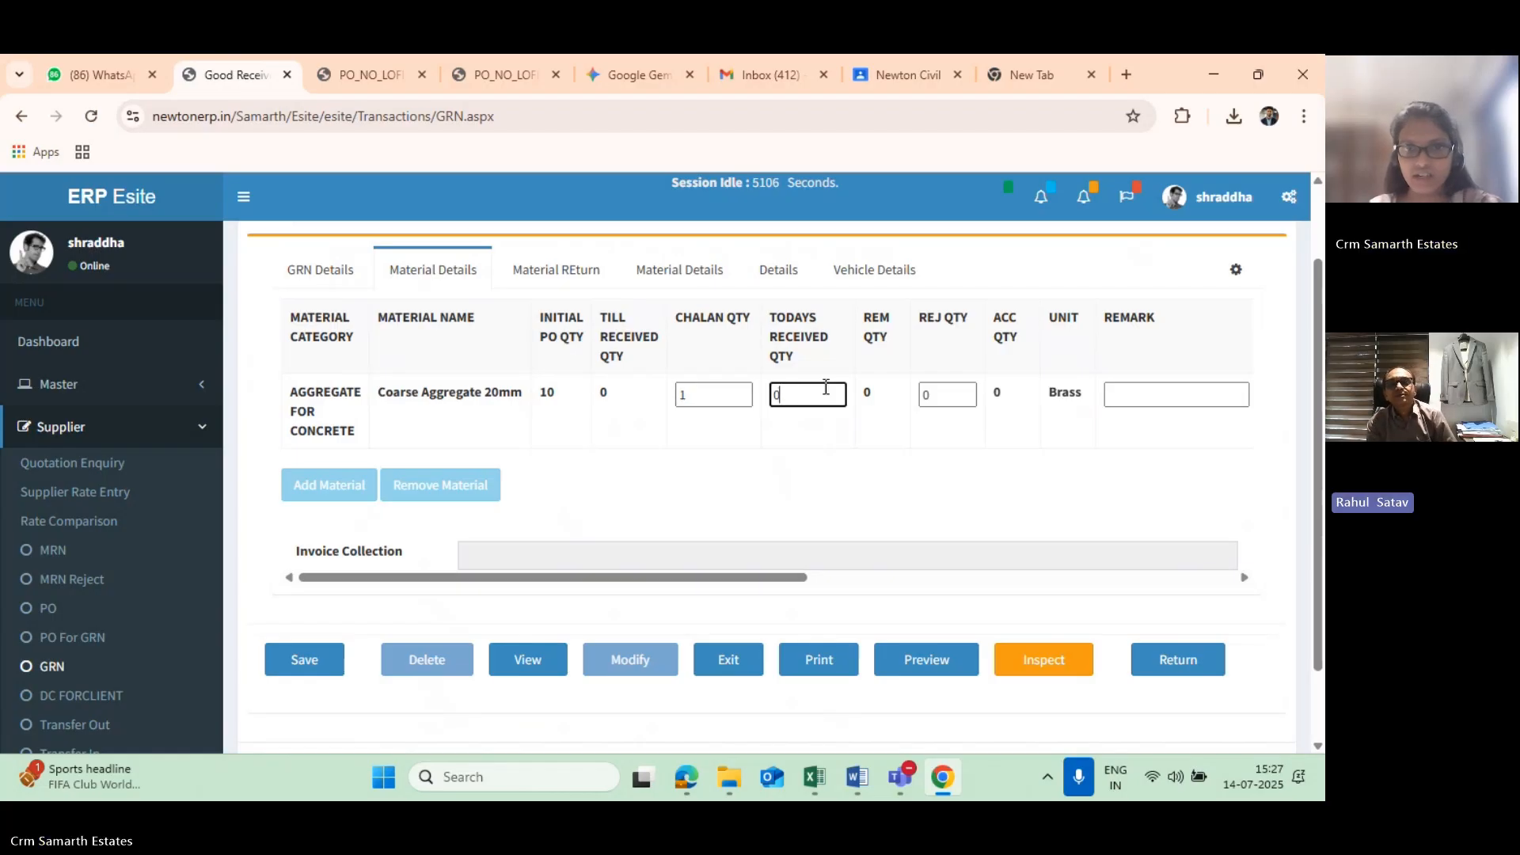
{"action": "key", "text": "BackSpace"}
{"action": "type", "text": "1"}
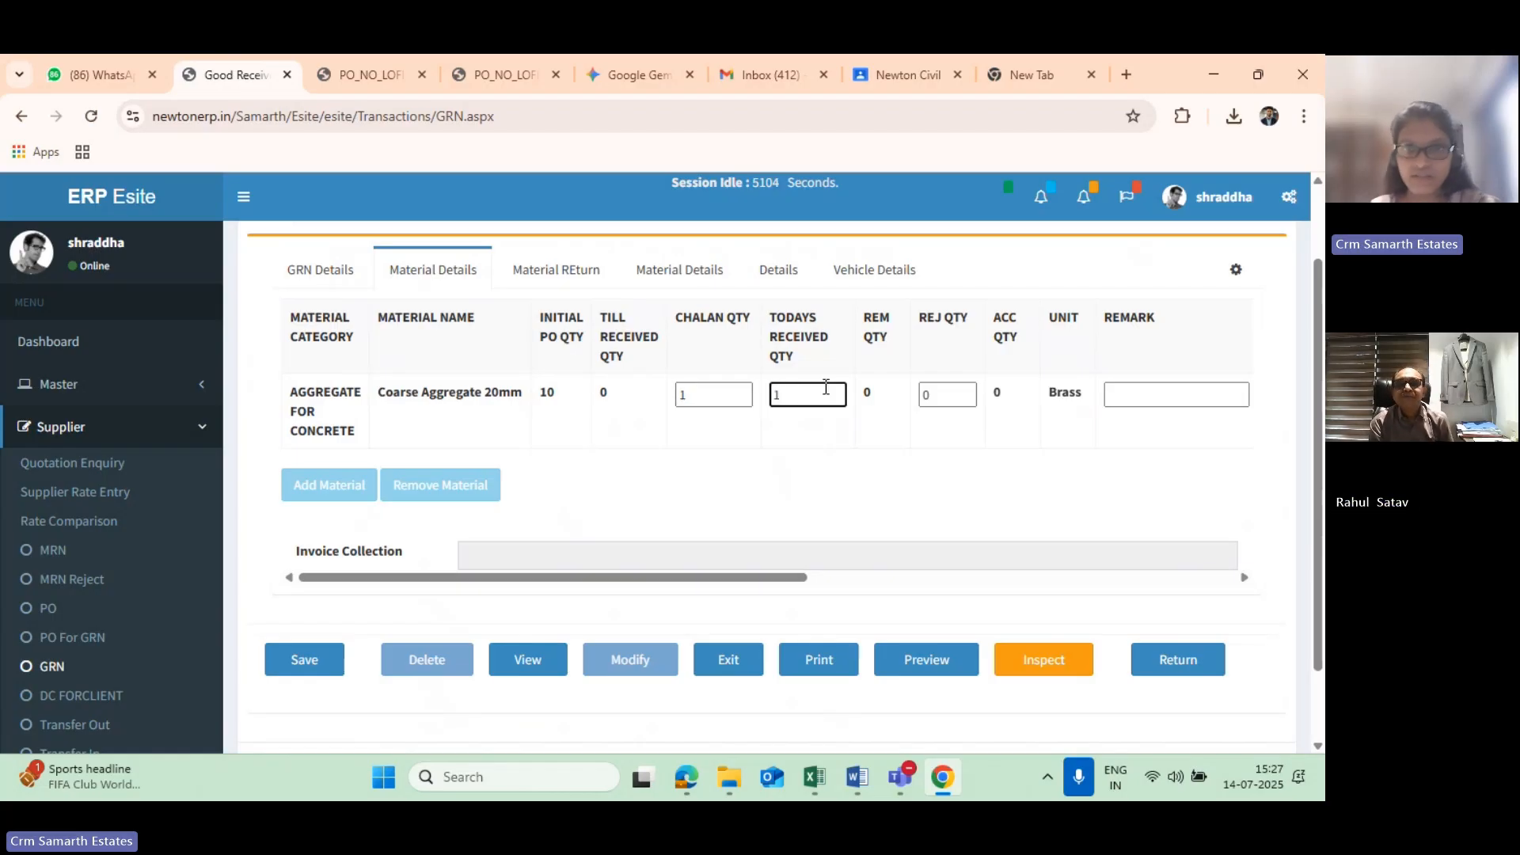
{"action": "left_click", "coordinate": [984, 463]}
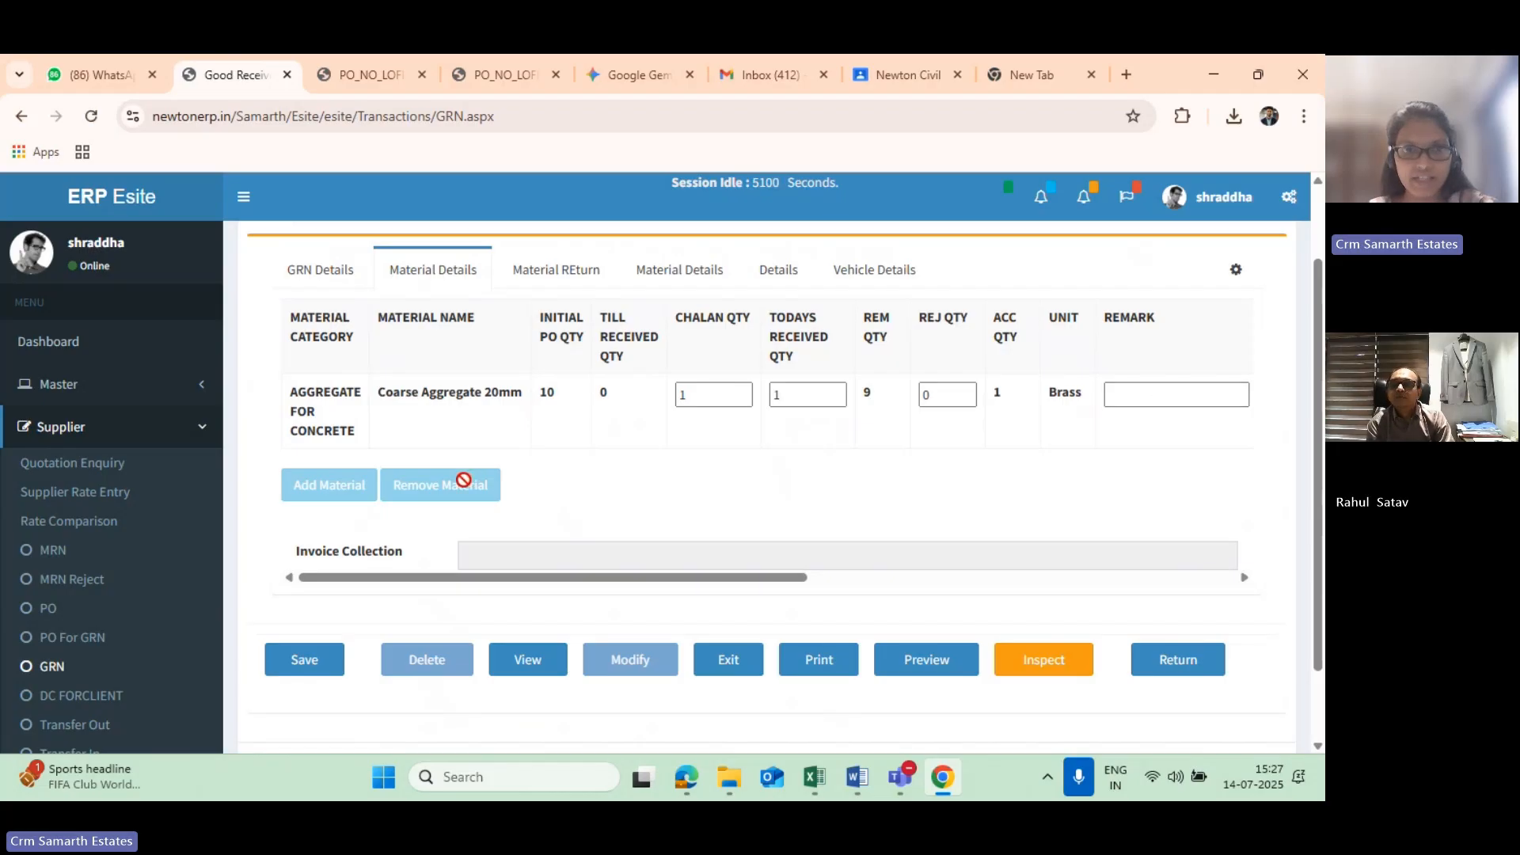
- Review the Coarse Aggregate 20mm quantities against the supplier and selected purchase order in the GRN details
{"action": "scroll", "coordinate": [349, 471], "scroll_direction": "down", "scroll_amount": 2}
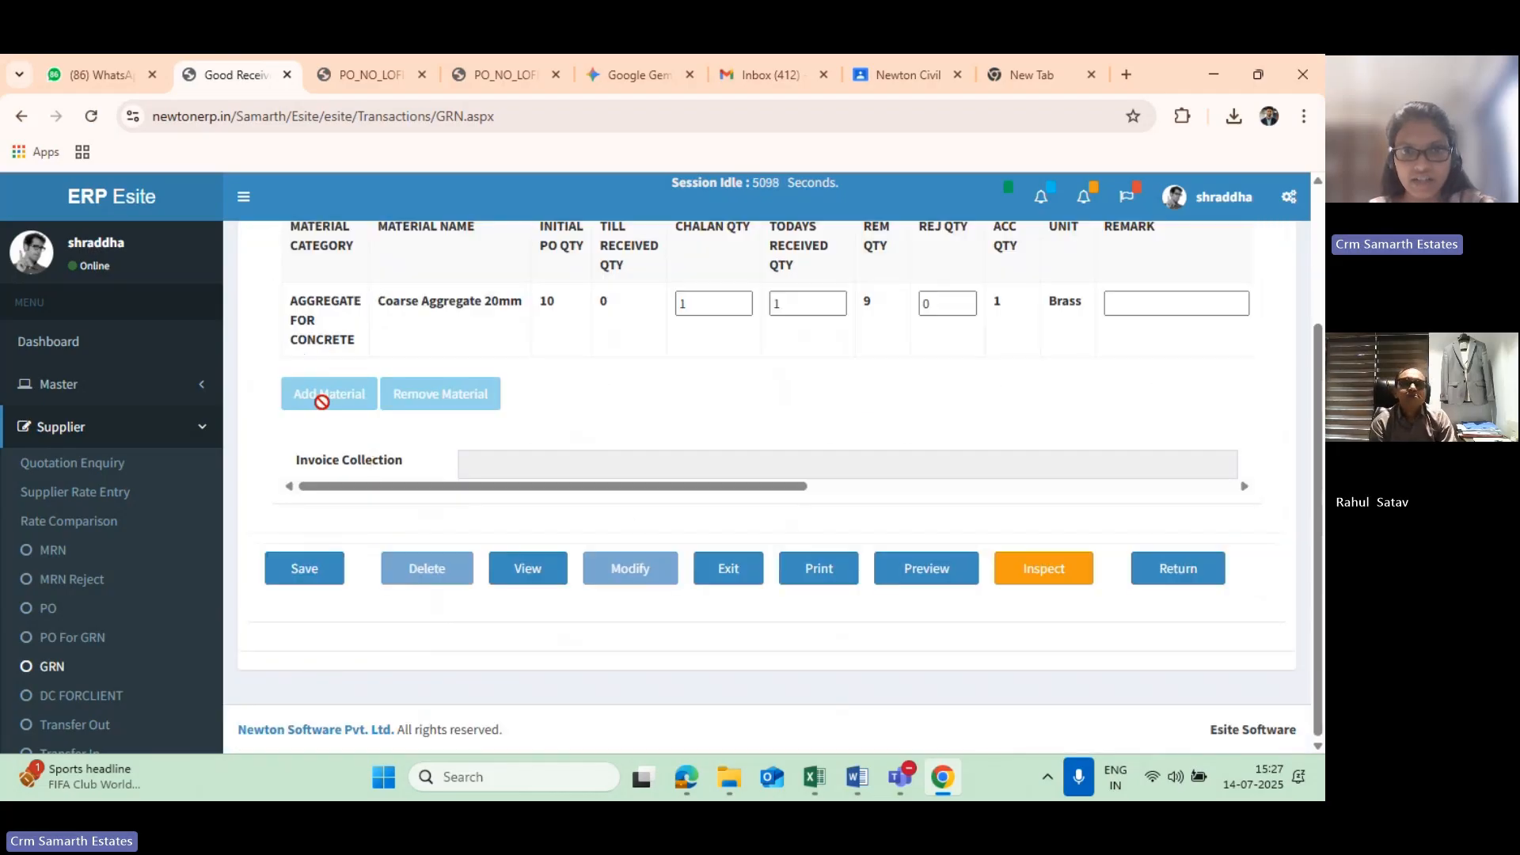
{"action": "scroll", "coordinate": [713, 396], "scroll_direction": "up", "scroll_amount": 2}
{"action": "left_click", "coordinate": [802, 404]}
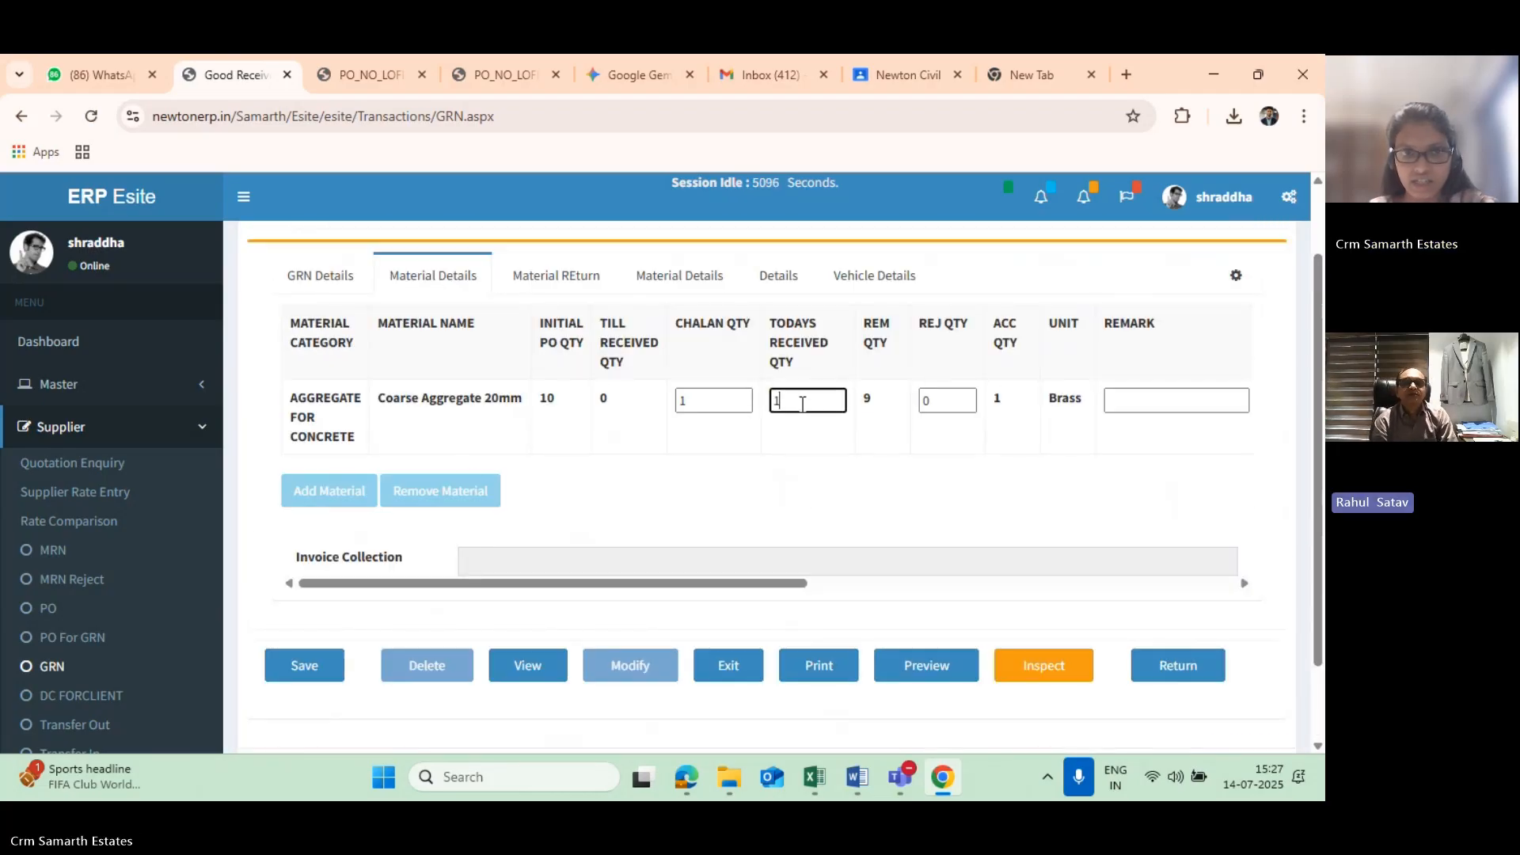
{"action": "scroll", "coordinate": [887, 558], "scroll_direction": "up", "scroll_amount": 1}
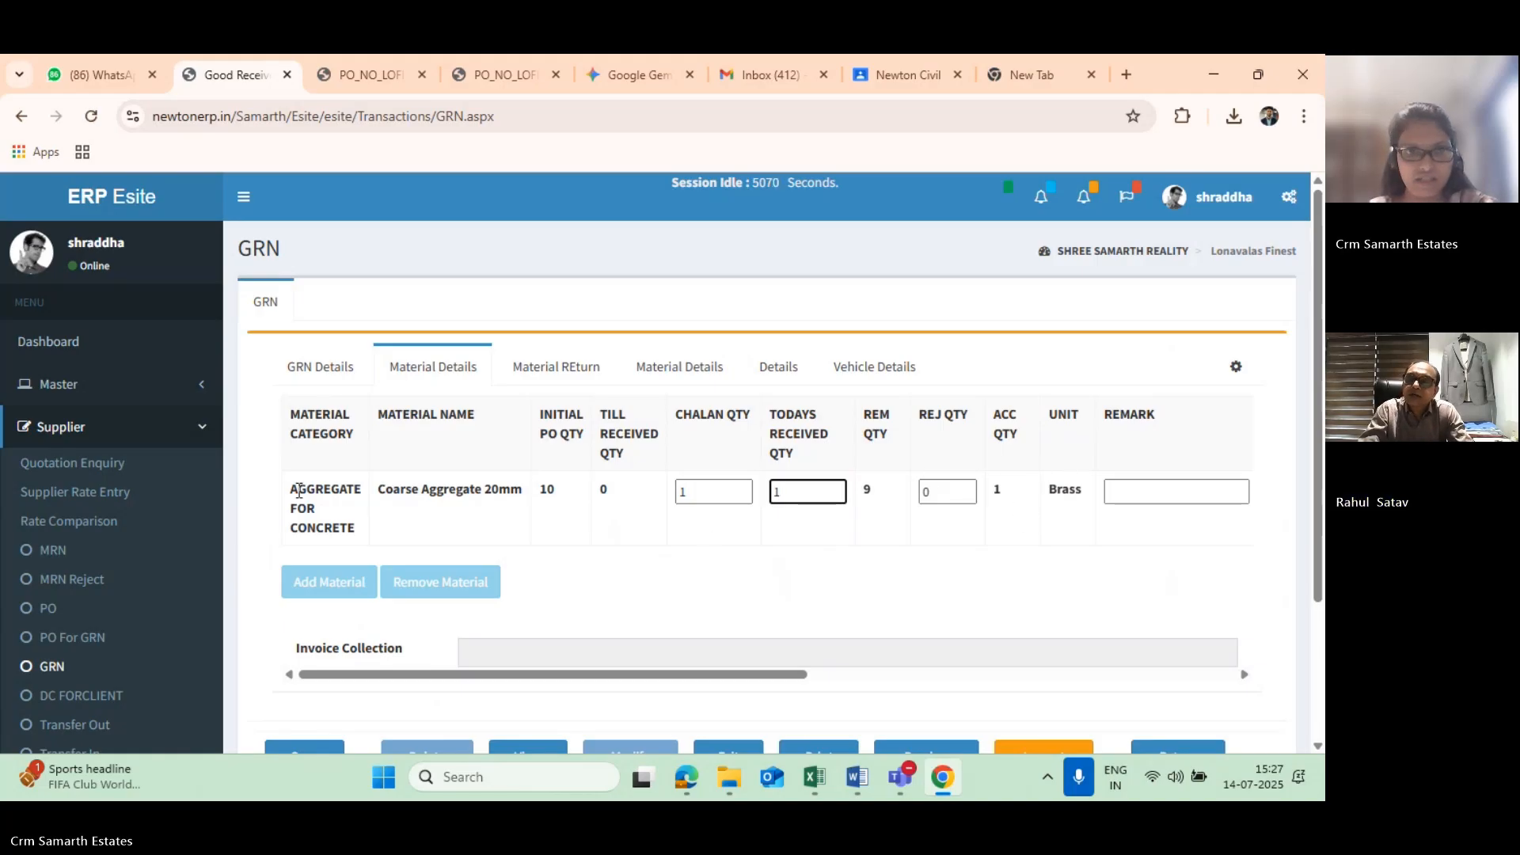
{"action": "scroll", "coordinate": [578, 498], "scroll_direction": "down", "scroll_amount": 3}
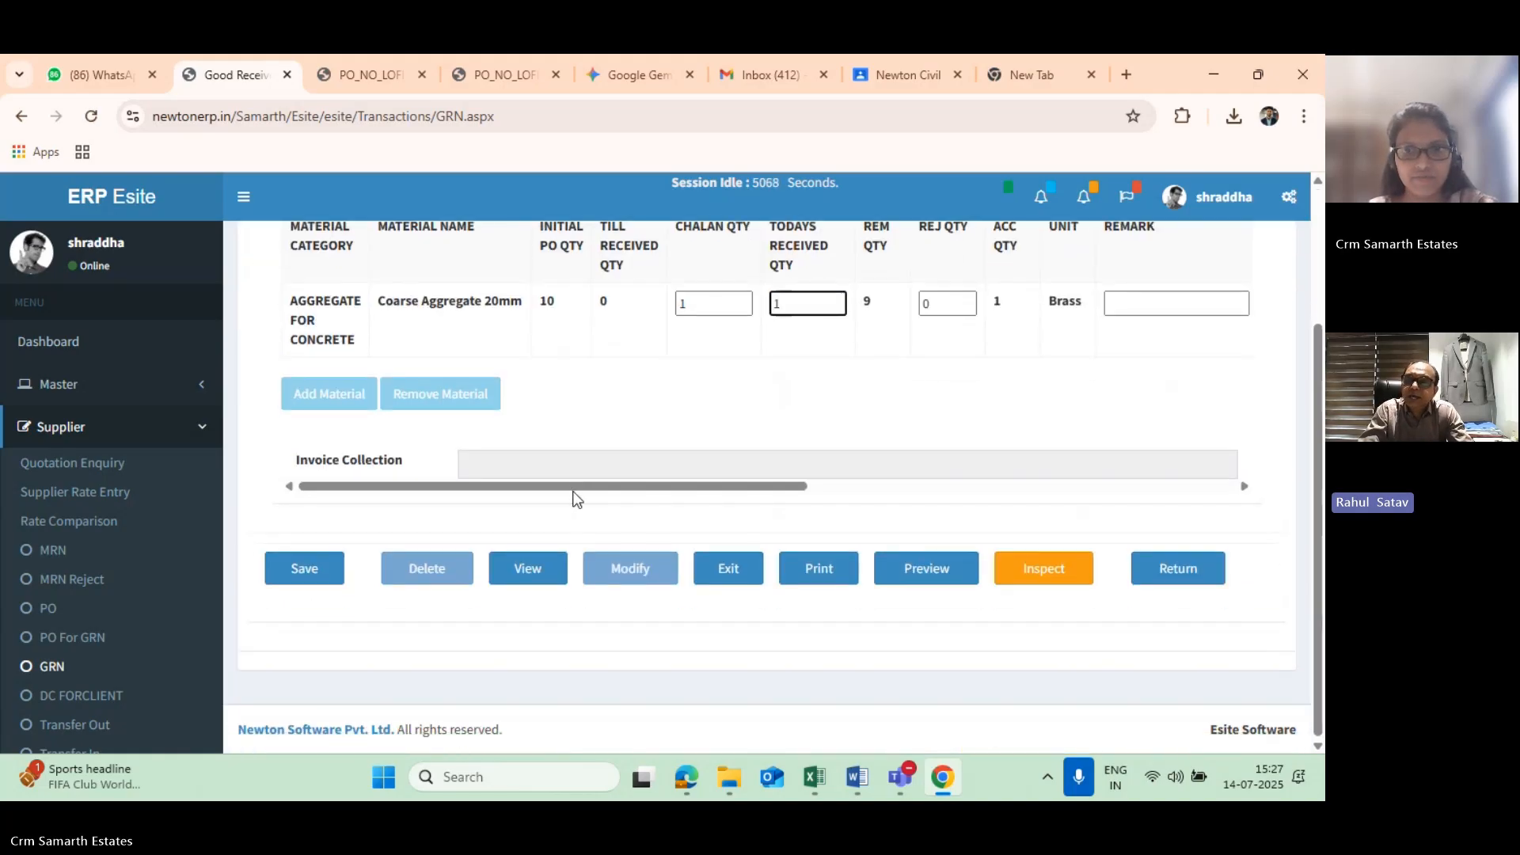
{"action": "scroll", "coordinate": [578, 499], "scroll_direction": "up", "scroll_amount": 1}
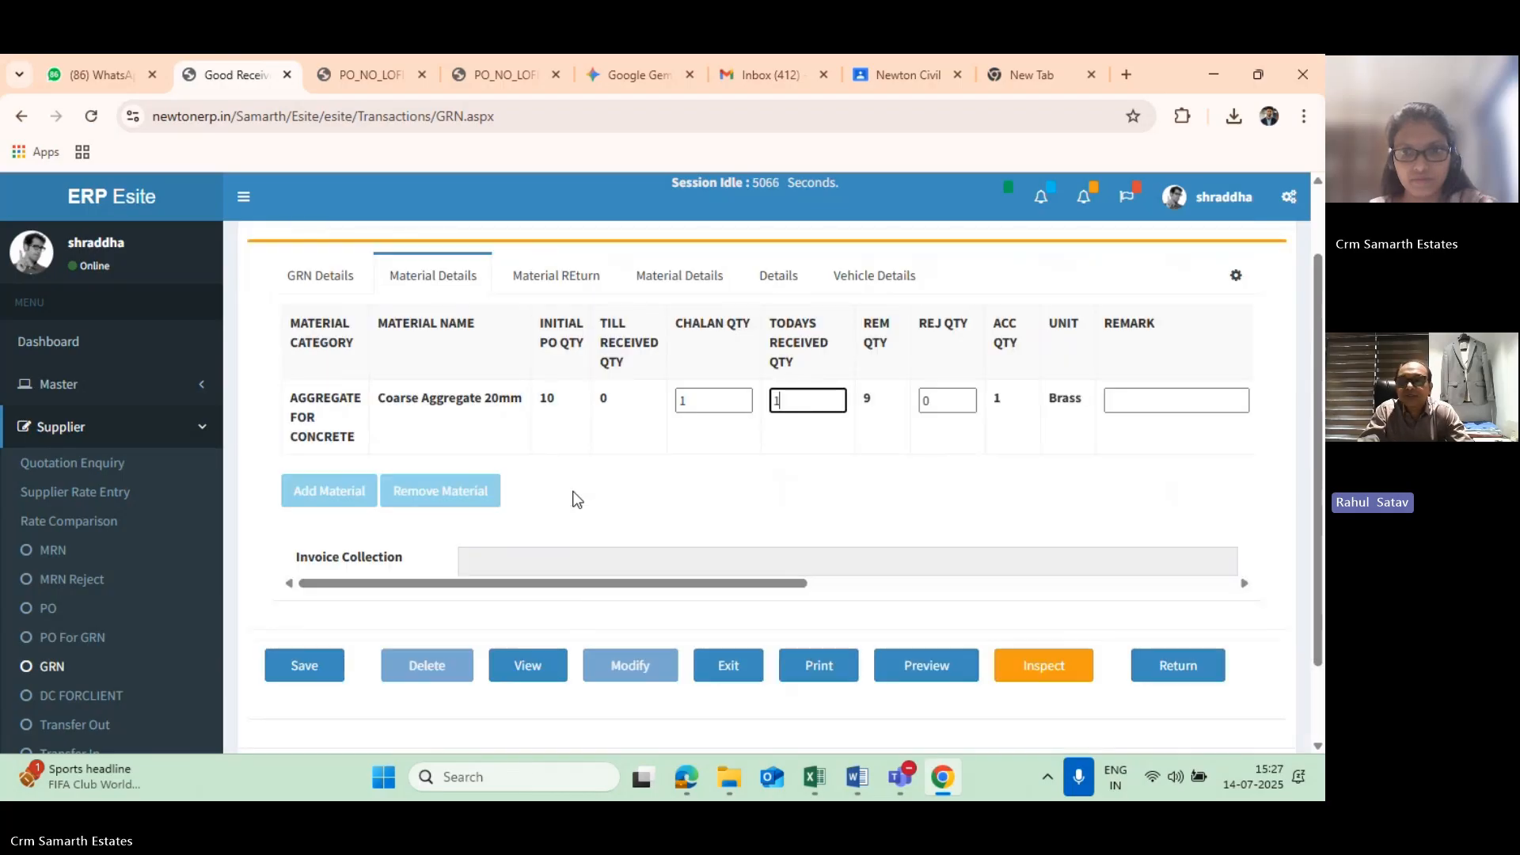
{"action": "scroll", "coordinate": [578, 499], "scroll_direction": "up", "scroll_amount": 1}
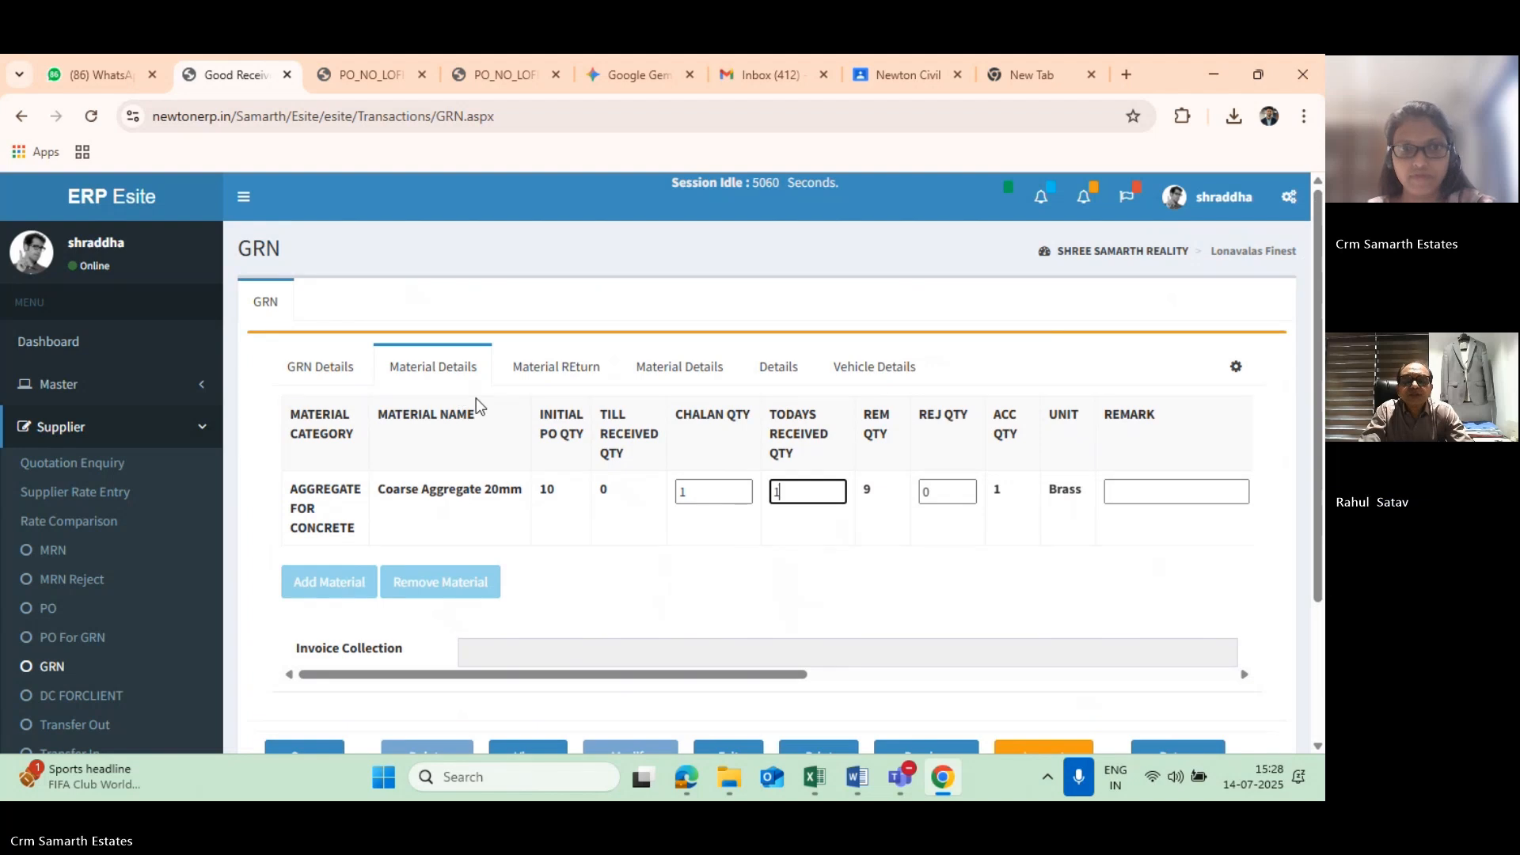
{"action": "left_click", "coordinate": [683, 544]}
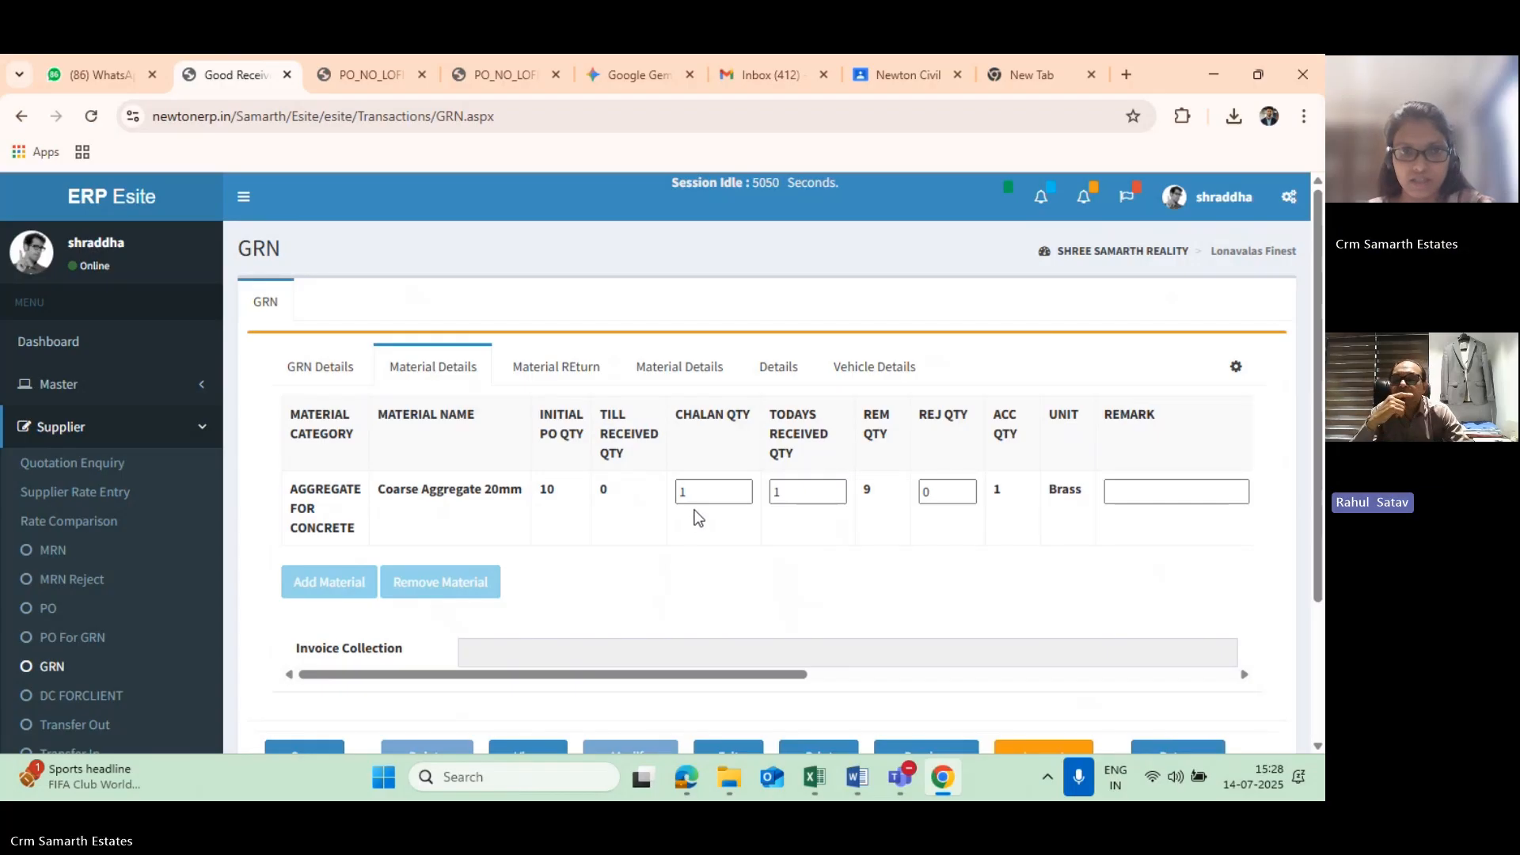
{"action": "left_click", "coordinate": [313, 368]}
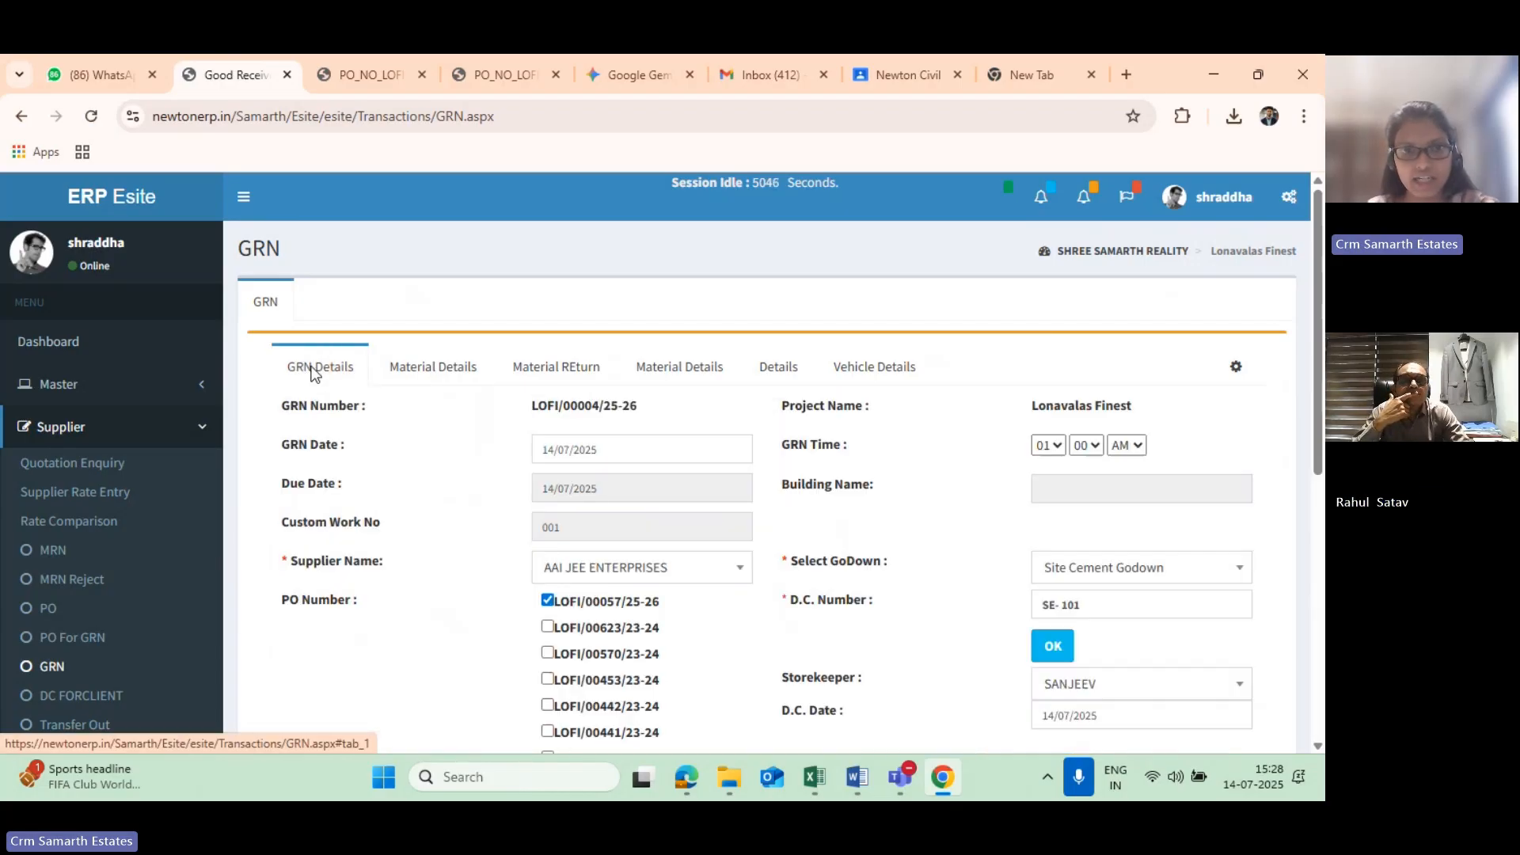
{"action": "scroll", "coordinate": [586, 479], "scroll_direction": "down", "scroll_amount": 1}
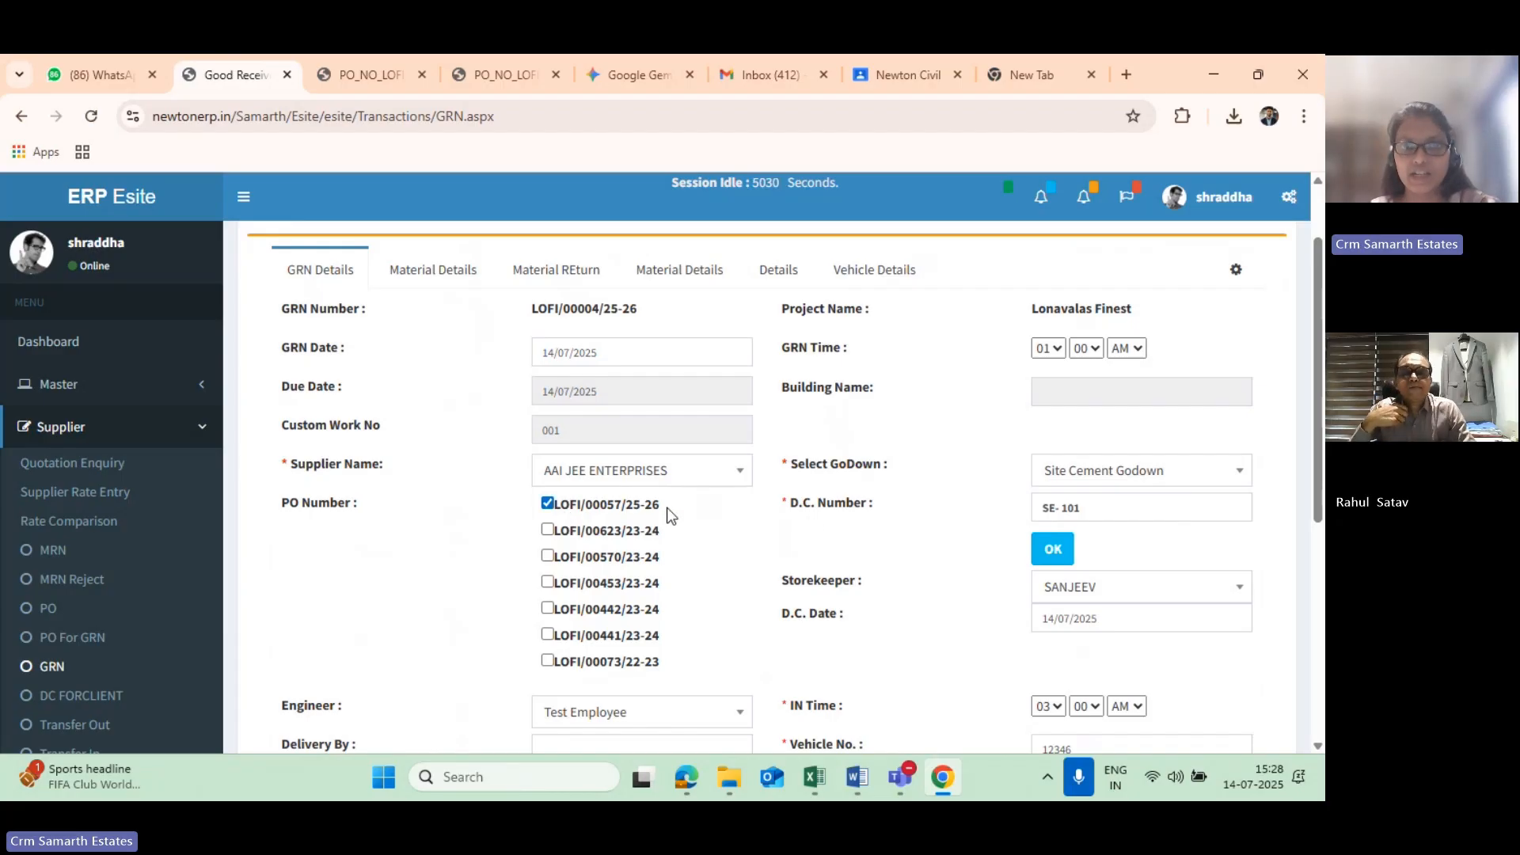
{"action": "scroll", "coordinate": [498, 503], "scroll_direction": "up", "scroll_amount": 1}
{"action": "left_click", "coordinate": [447, 369]}
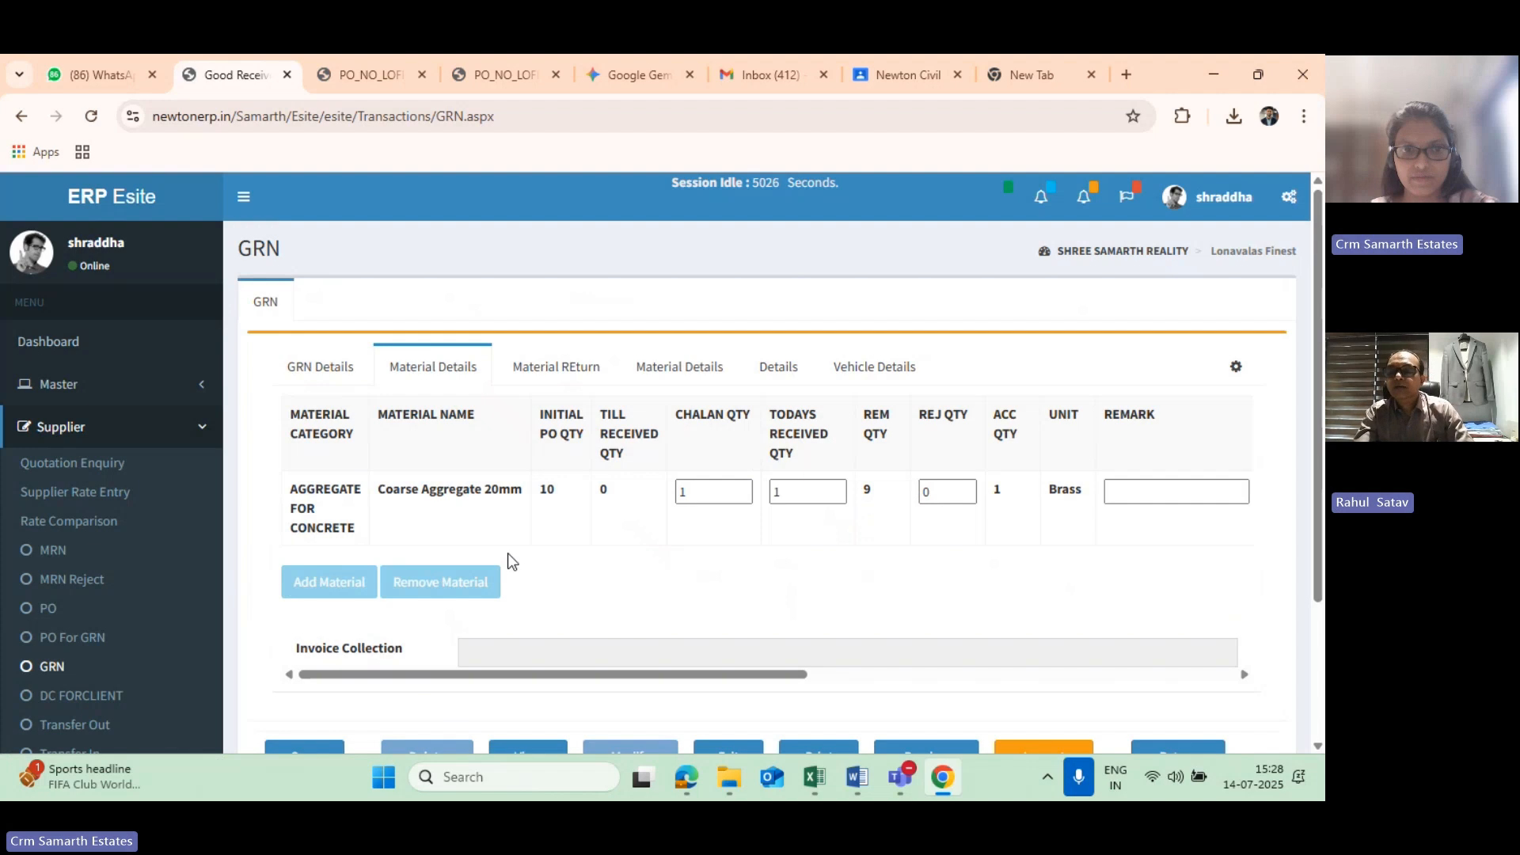
- Check the Coarse Aggregate 20mm line, the material return section and the separate section for adding or removing materials in the new GRN
{"action": "scroll", "coordinate": [508, 558], "scroll_direction": "down", "scroll_amount": 1}
{"action": "scroll", "coordinate": [511, 554], "scroll_direction": "up", "scroll_amount": 1}
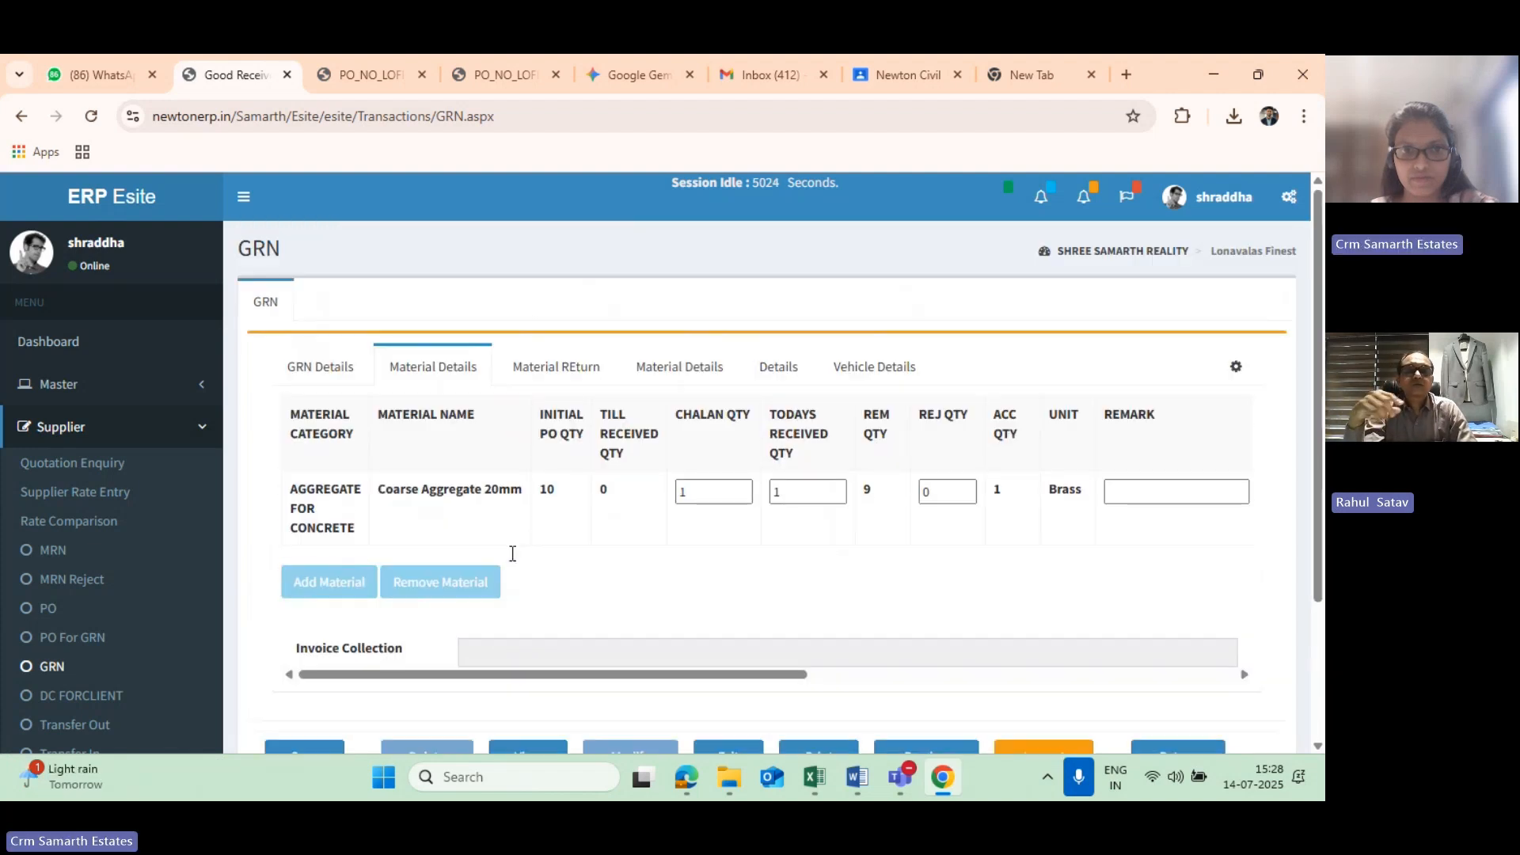
{"action": "left_click", "coordinate": [564, 372]}
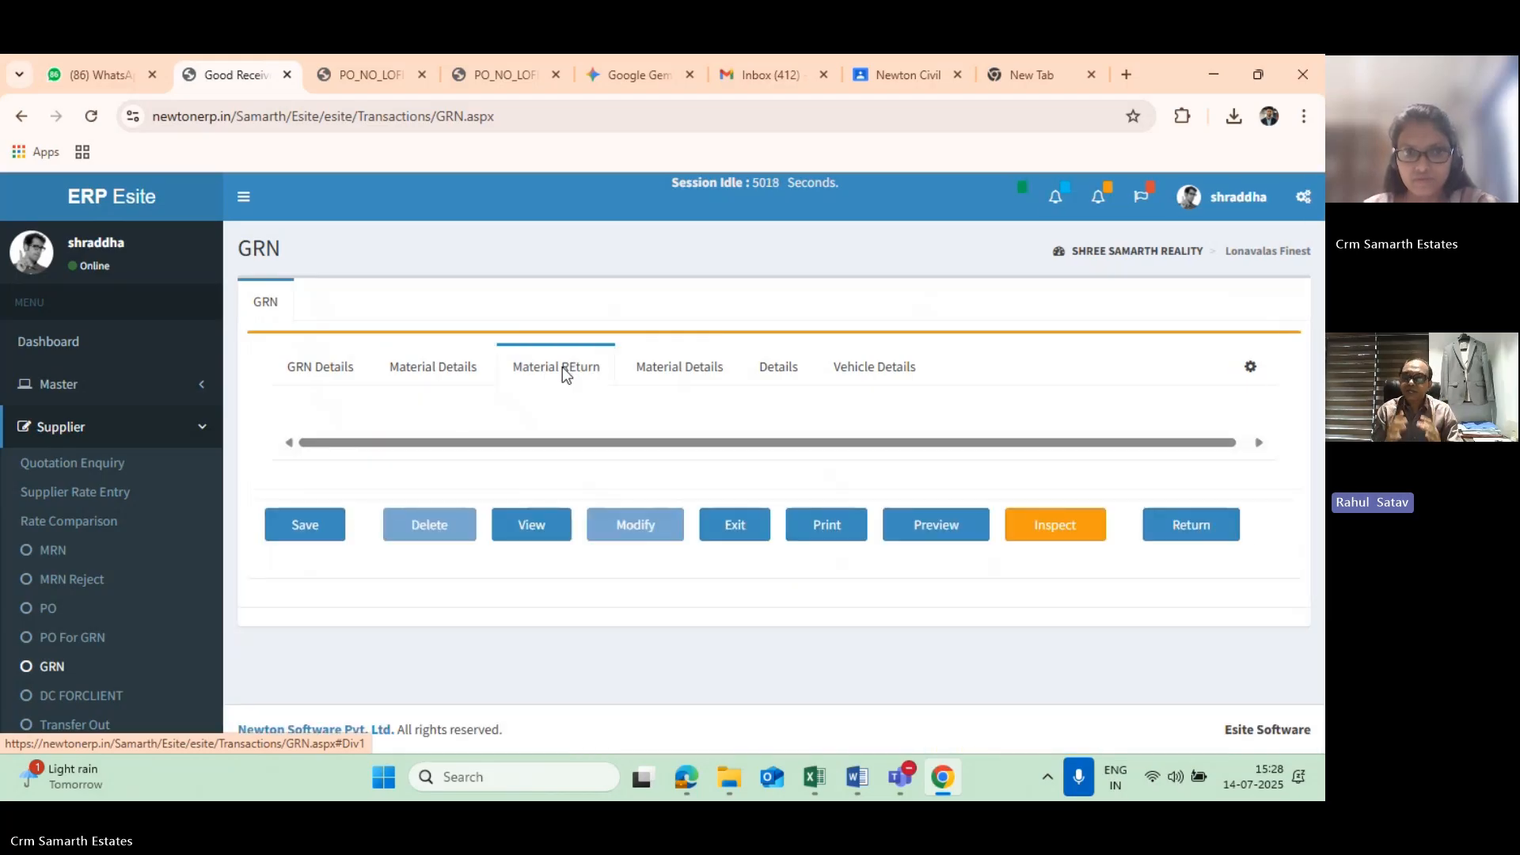
{"action": "left_click", "coordinate": [438, 379]}
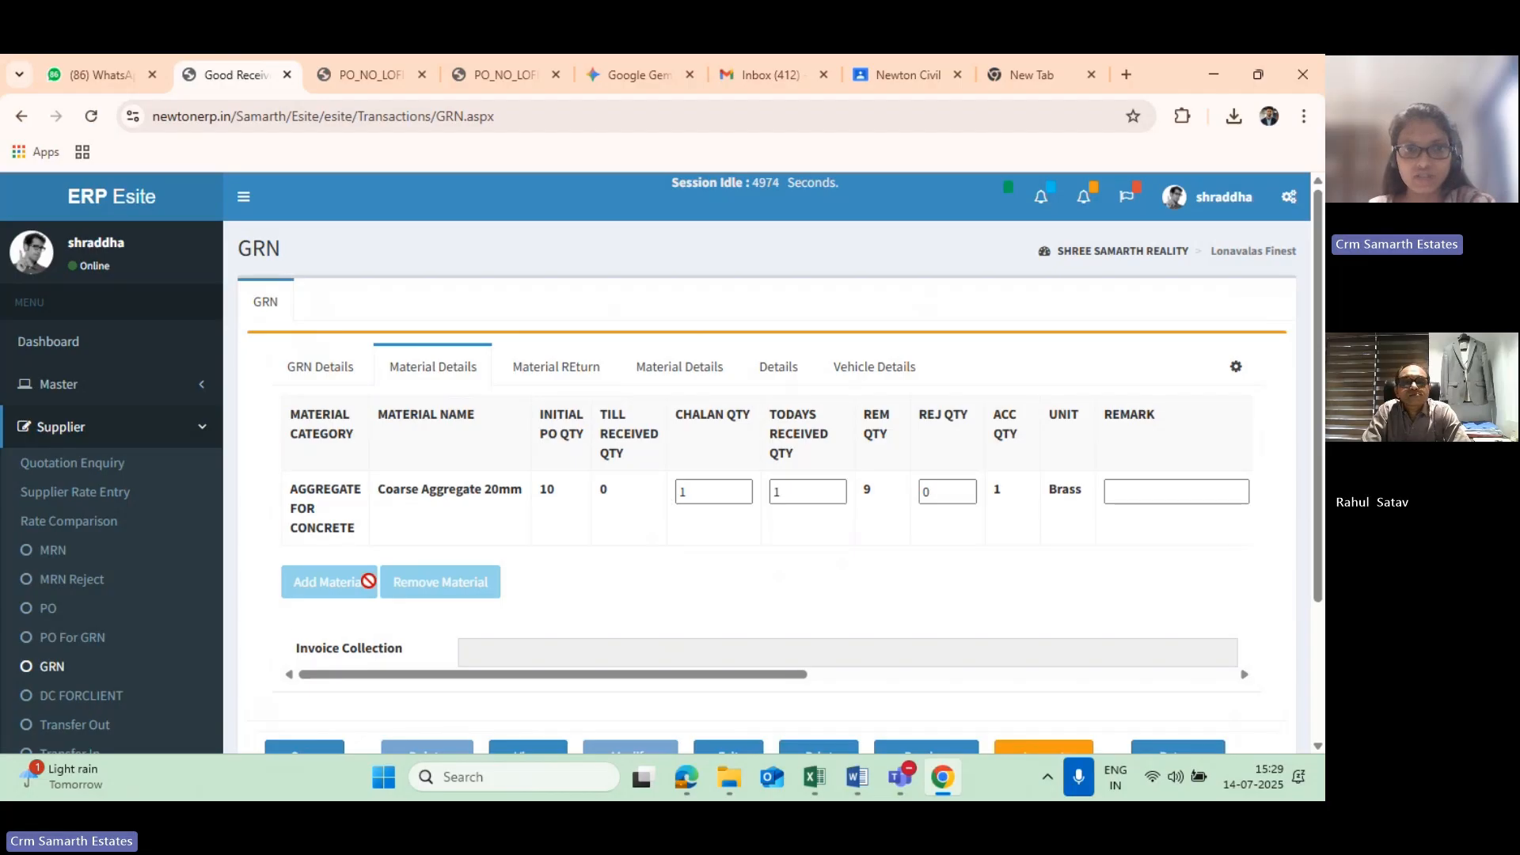
{"action": "scroll", "coordinate": [369, 581], "scroll_direction": "down", "scroll_amount": 1}
{"action": "scroll", "coordinate": [509, 468], "scroll_direction": "down", "scroll_amount": 2}
{"action": "scroll", "coordinate": [509, 438], "scroll_direction": "up", "scroll_amount": 2}
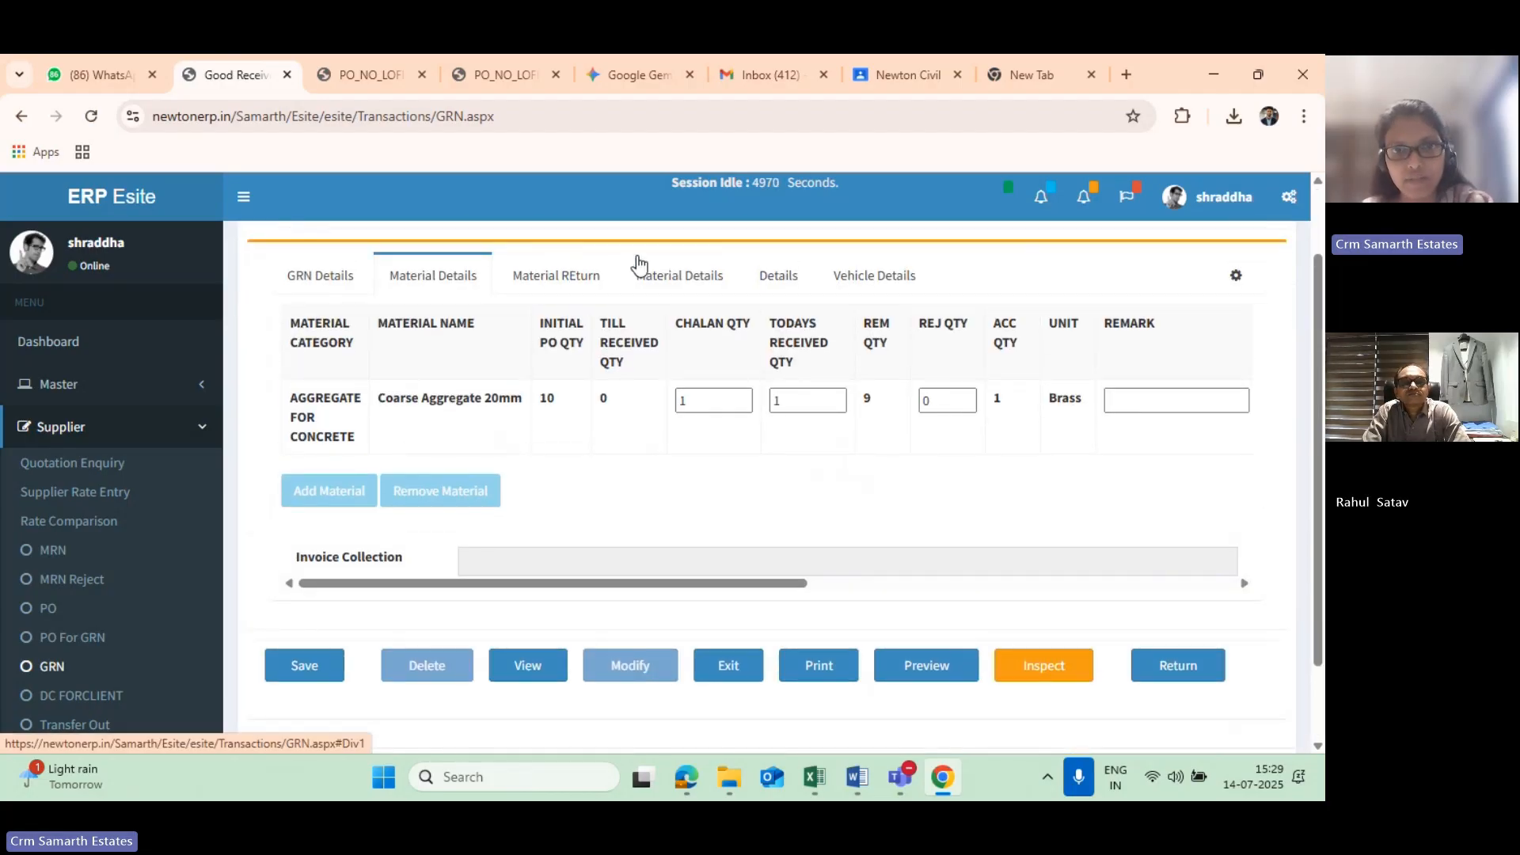
{"action": "left_click", "coordinate": [662, 274]}
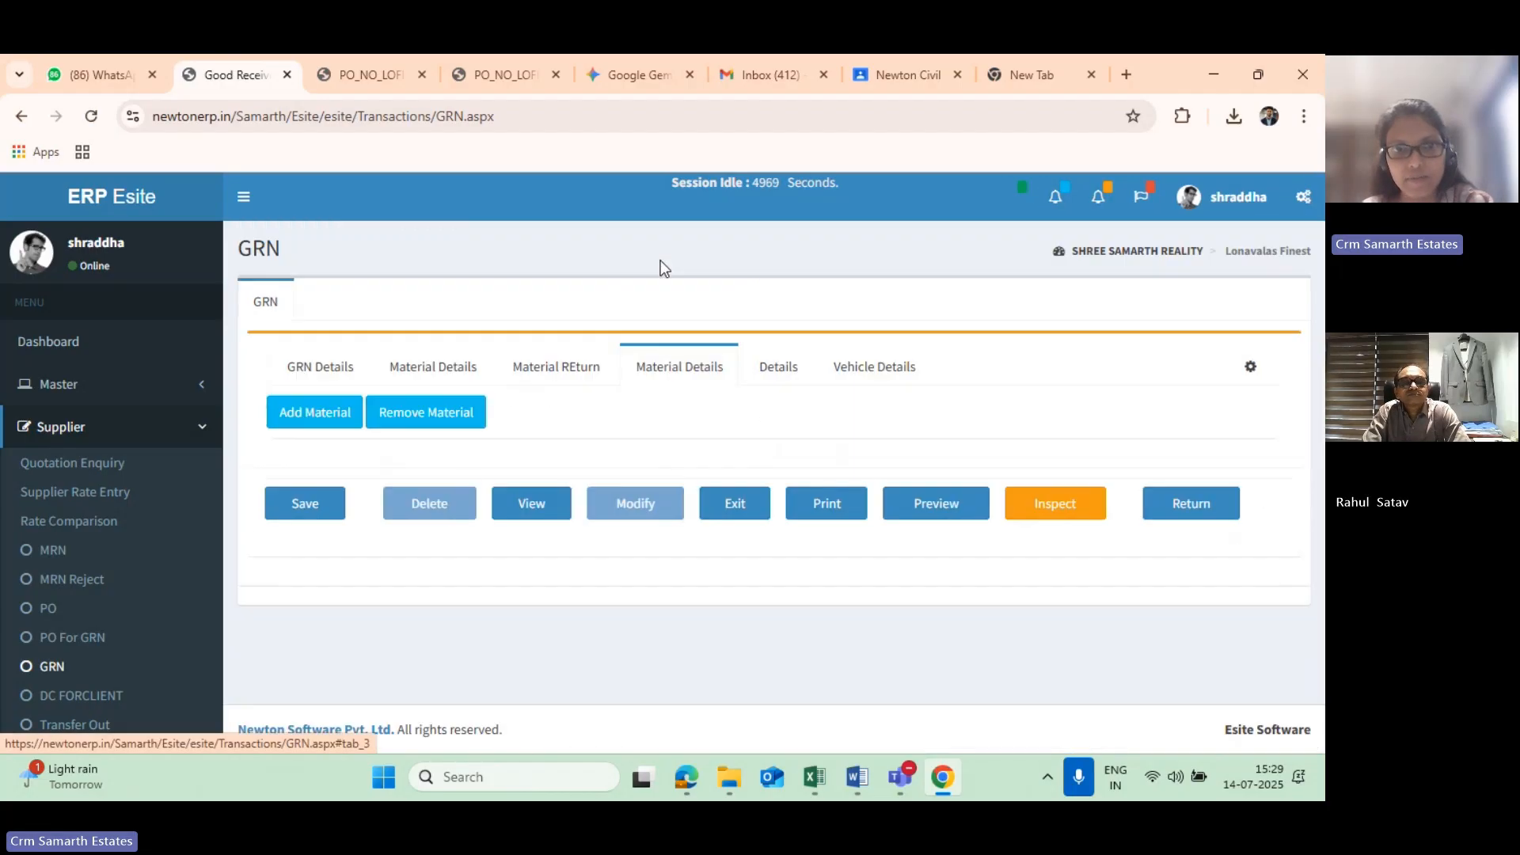
{"action": "left_click", "coordinate": [569, 382]}
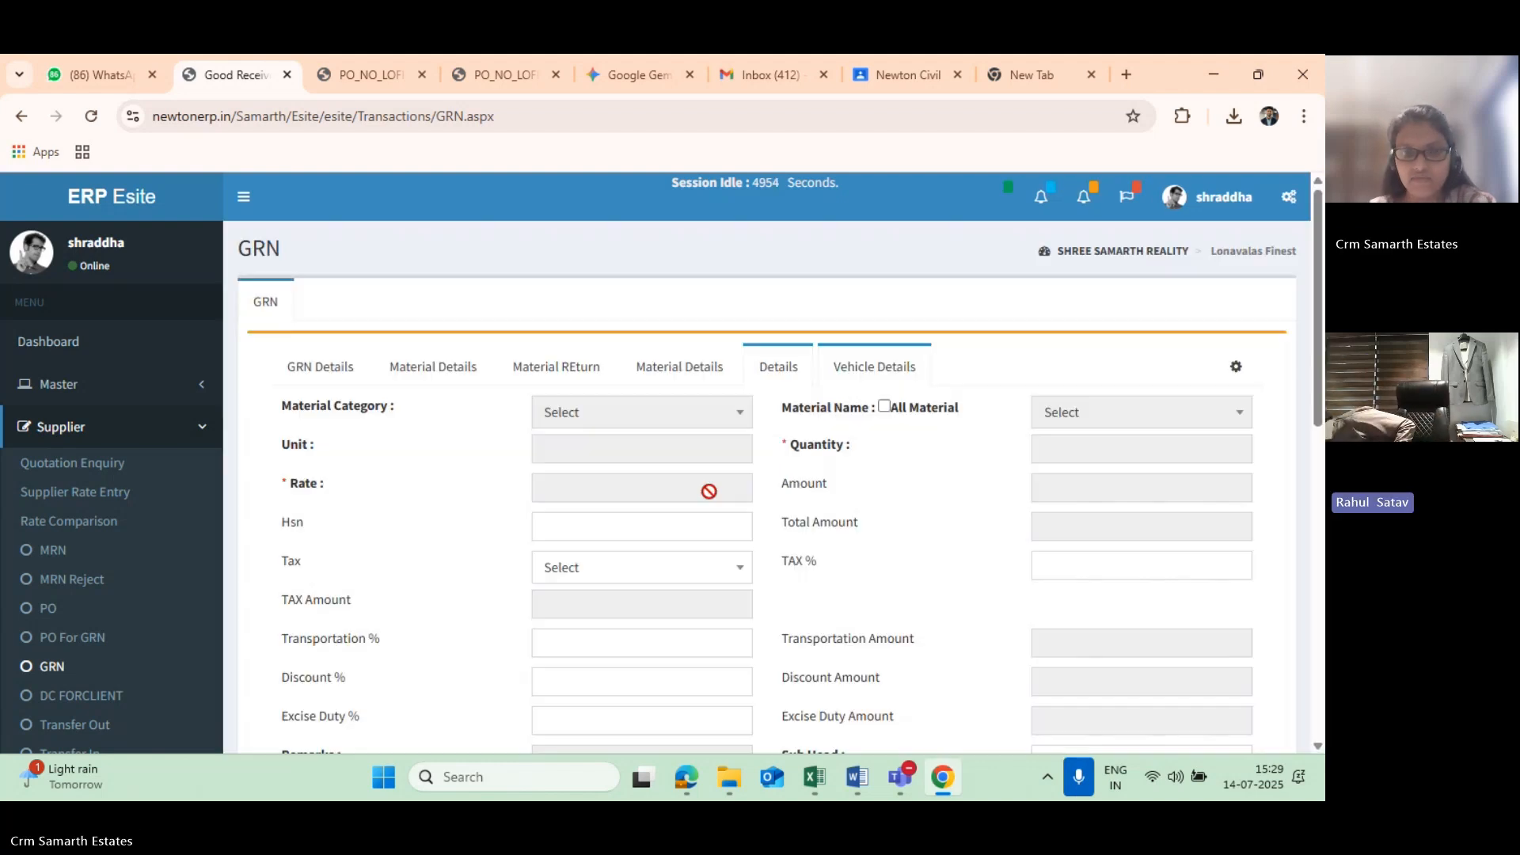
- Examine the GRN's additional detail fields, from material category, rate and HSN to tax, transportation, discount and vehicle measure settings
{"action": "scroll", "coordinate": [472, 496], "scroll_direction": "down", "scroll_amount": 3}
{"action": "scroll", "coordinate": [723, 610], "scroll_direction": "up", "scroll_amount": 4}
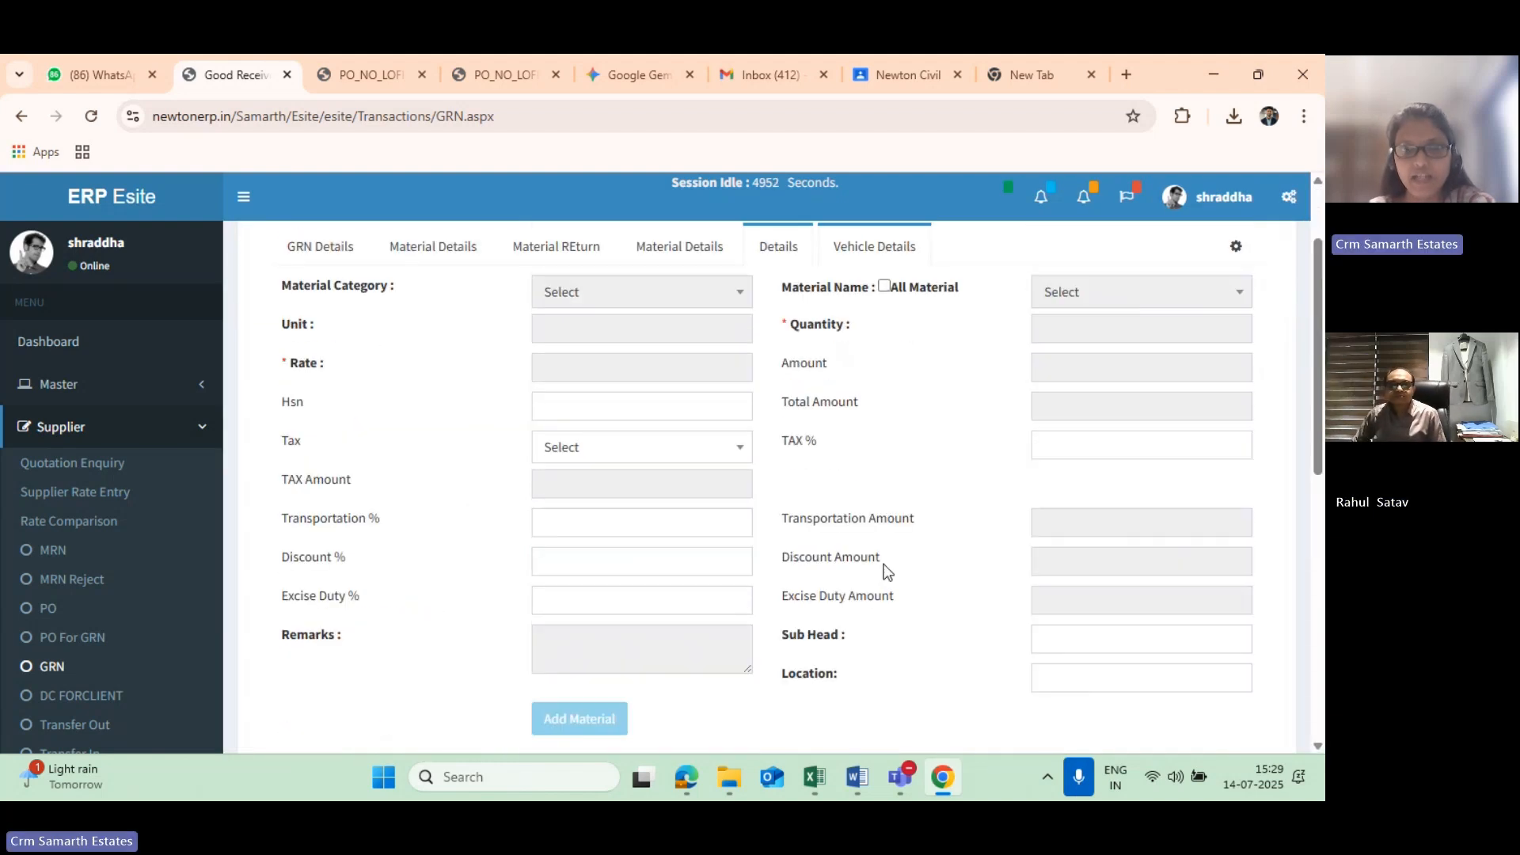
{"action": "scroll", "coordinate": [872, 537], "scroll_direction": "down", "scroll_amount": 2}
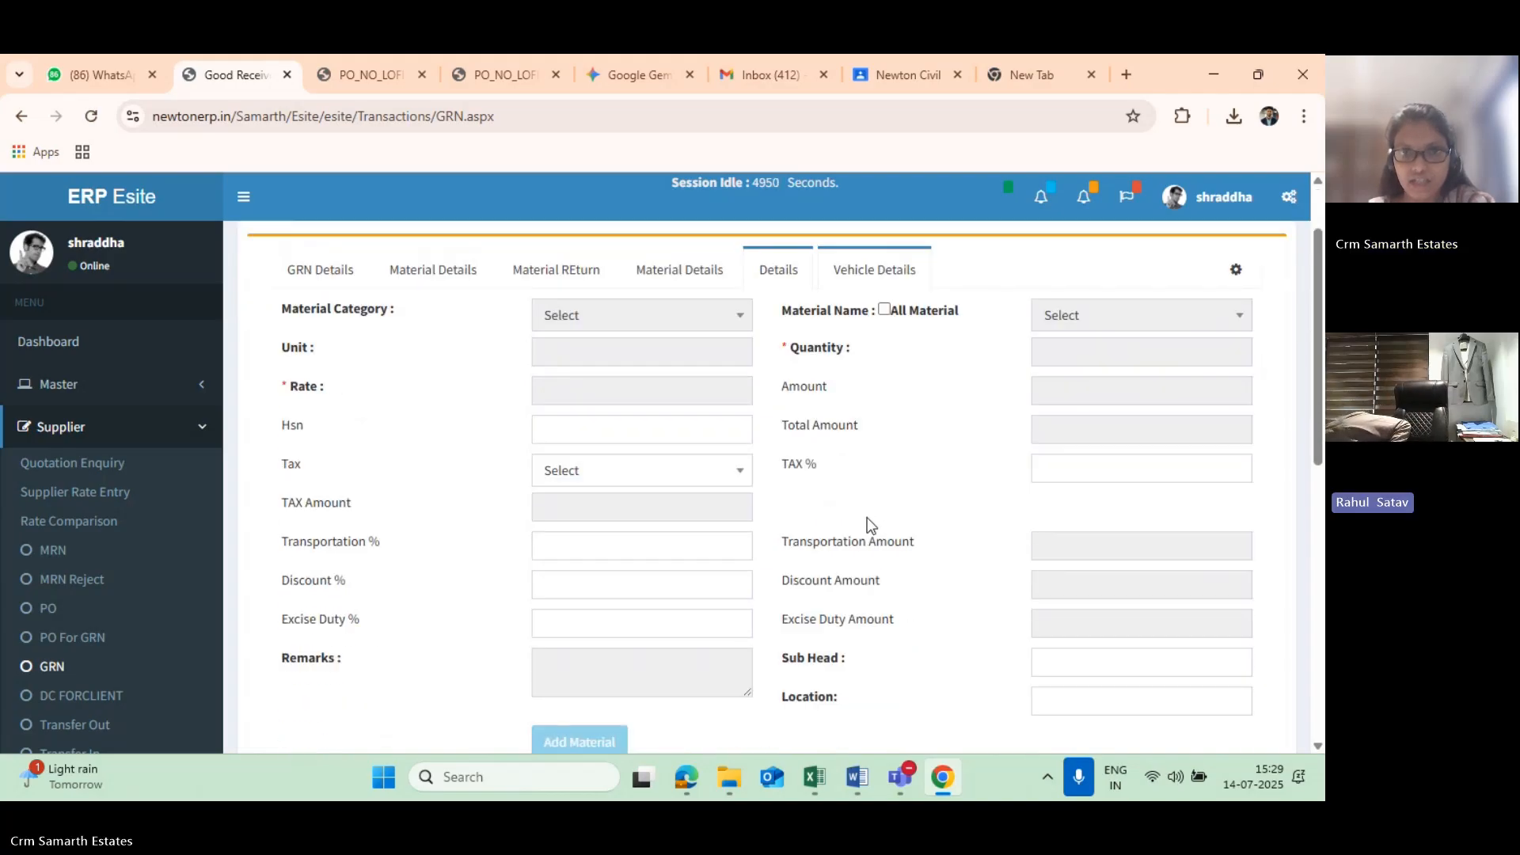
{"action": "scroll", "coordinate": [869, 523], "scroll_direction": "up", "scroll_amount": 2}
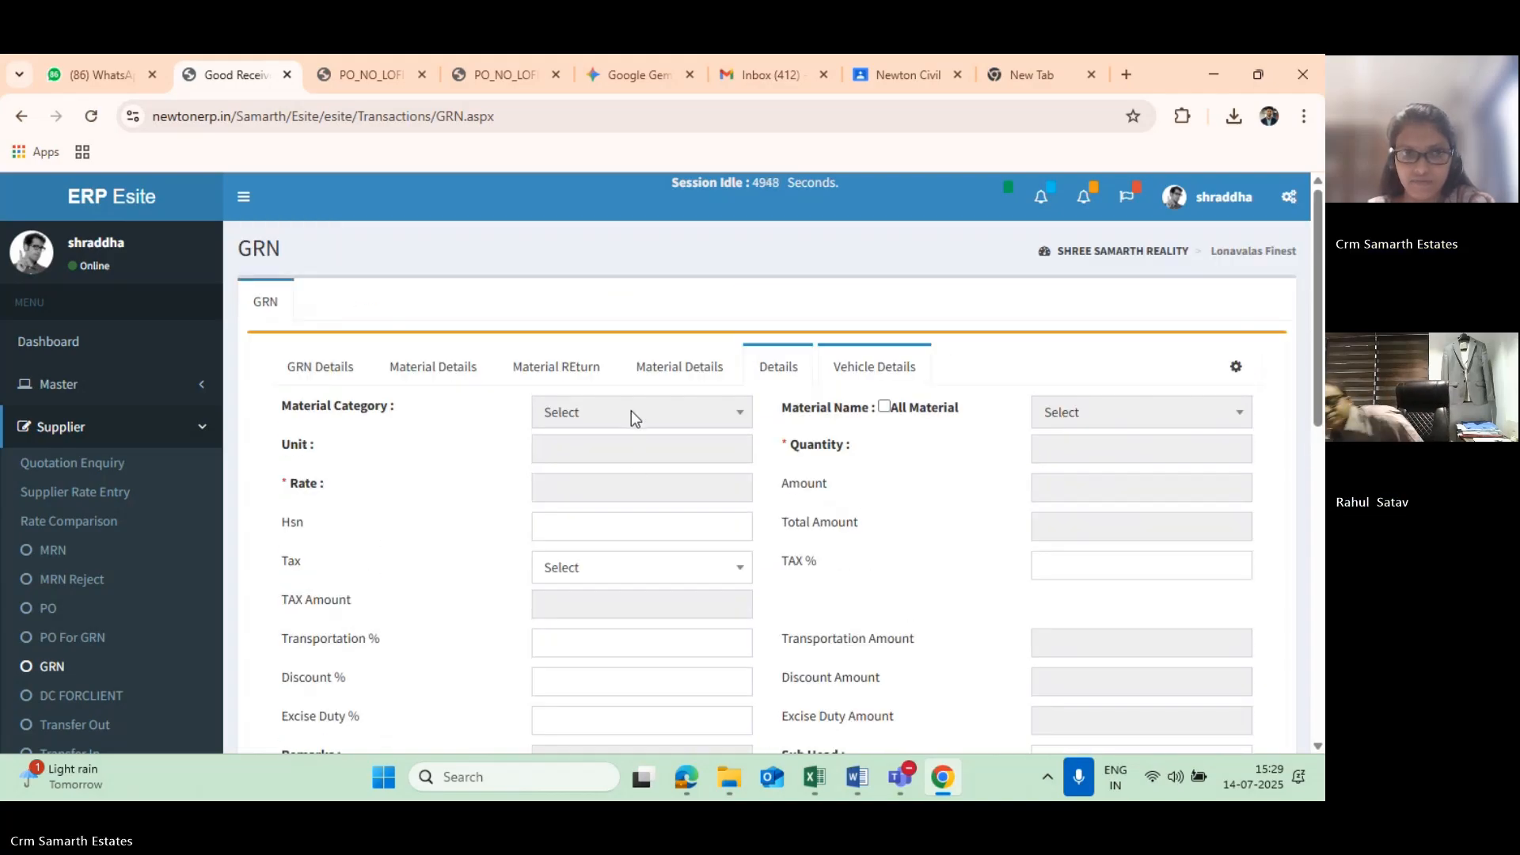
{"action": "scroll", "coordinate": [610, 507], "scroll_direction": "down", "scroll_amount": 2}
{"action": "scroll", "coordinate": [609, 502], "scroll_direction": "up", "scroll_amount": 1}
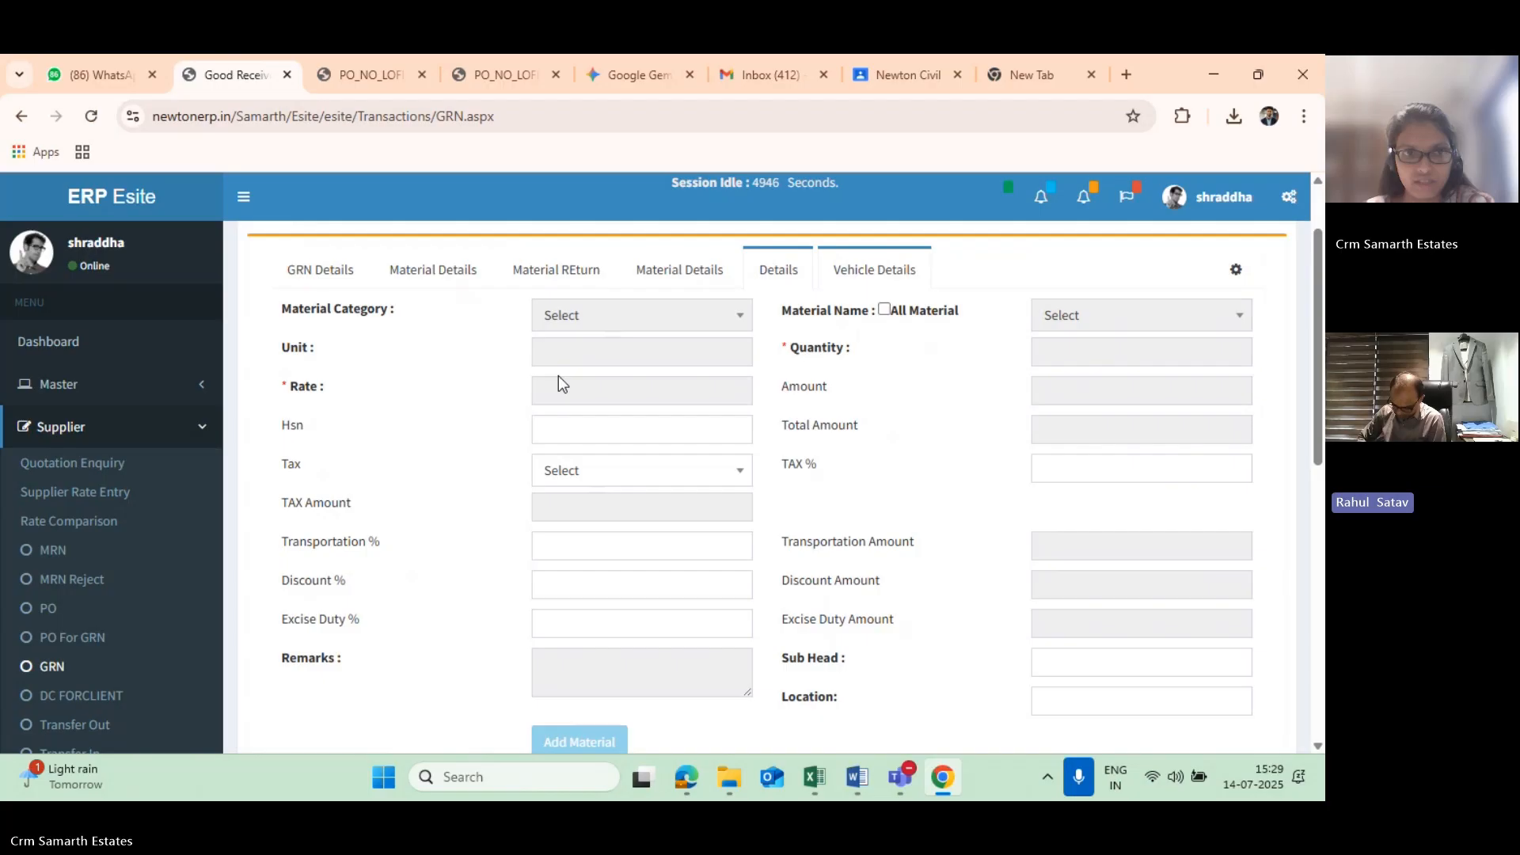
{"action": "left_click", "coordinate": [572, 439]}
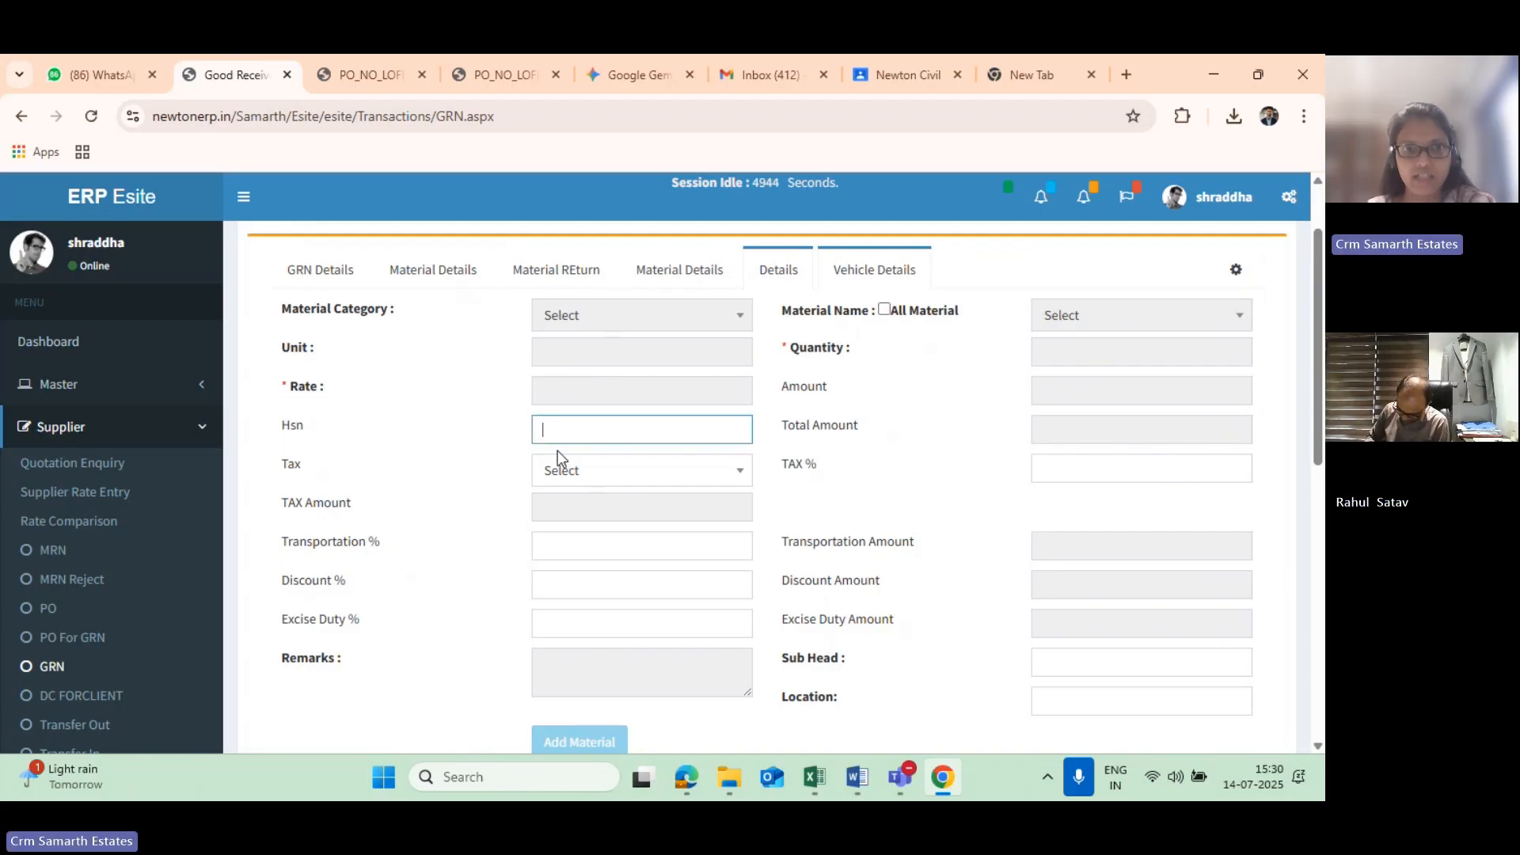
{"action": "scroll", "coordinate": [1043, 454], "scroll_direction": "down", "scroll_amount": 1}
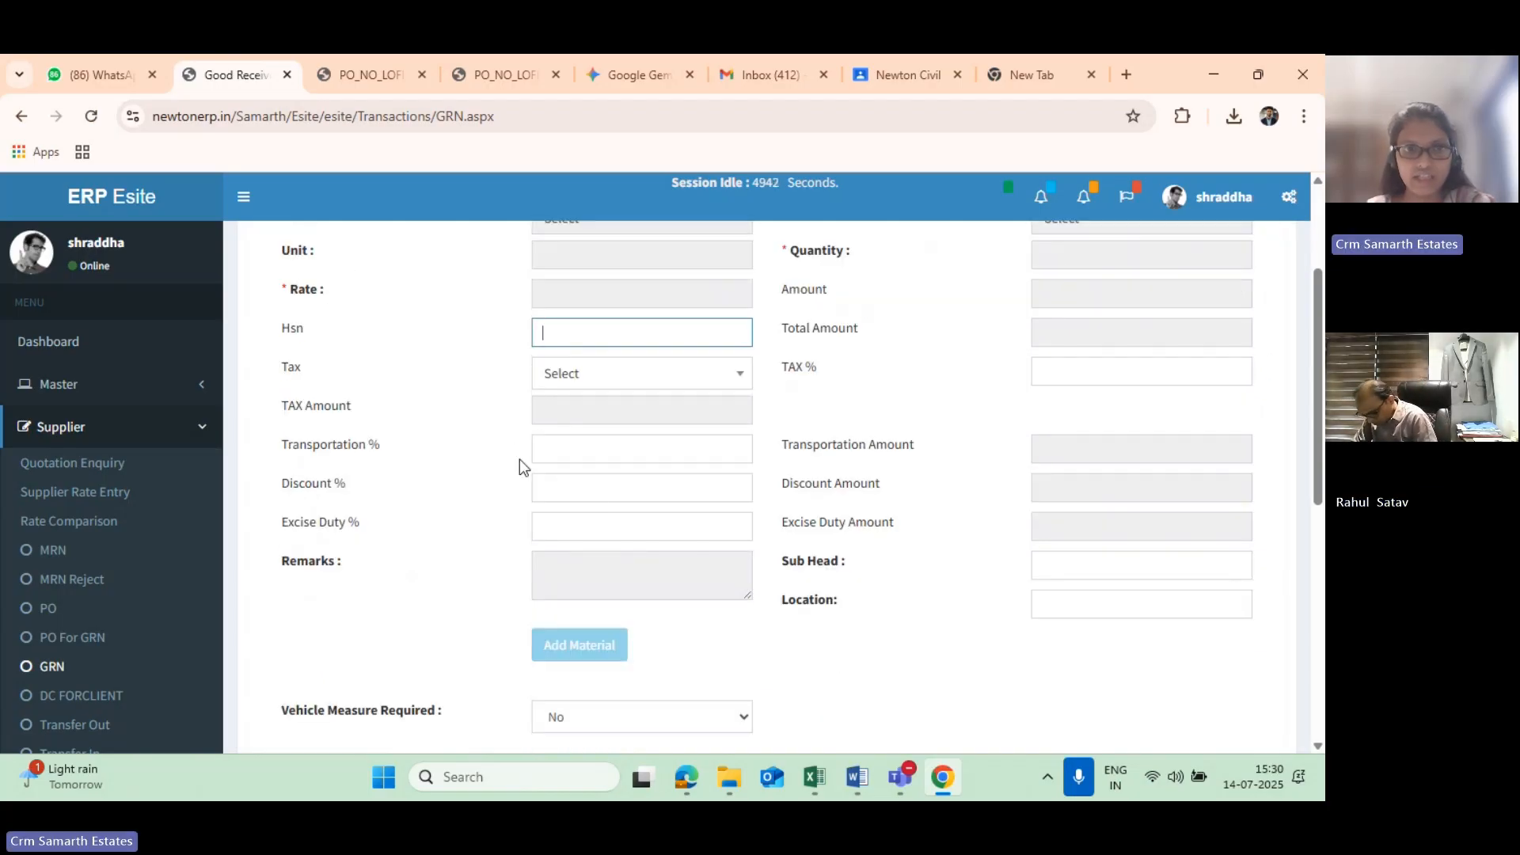
{"action": "scroll", "coordinate": [668, 509], "scroll_direction": "up", "scroll_amount": 2}
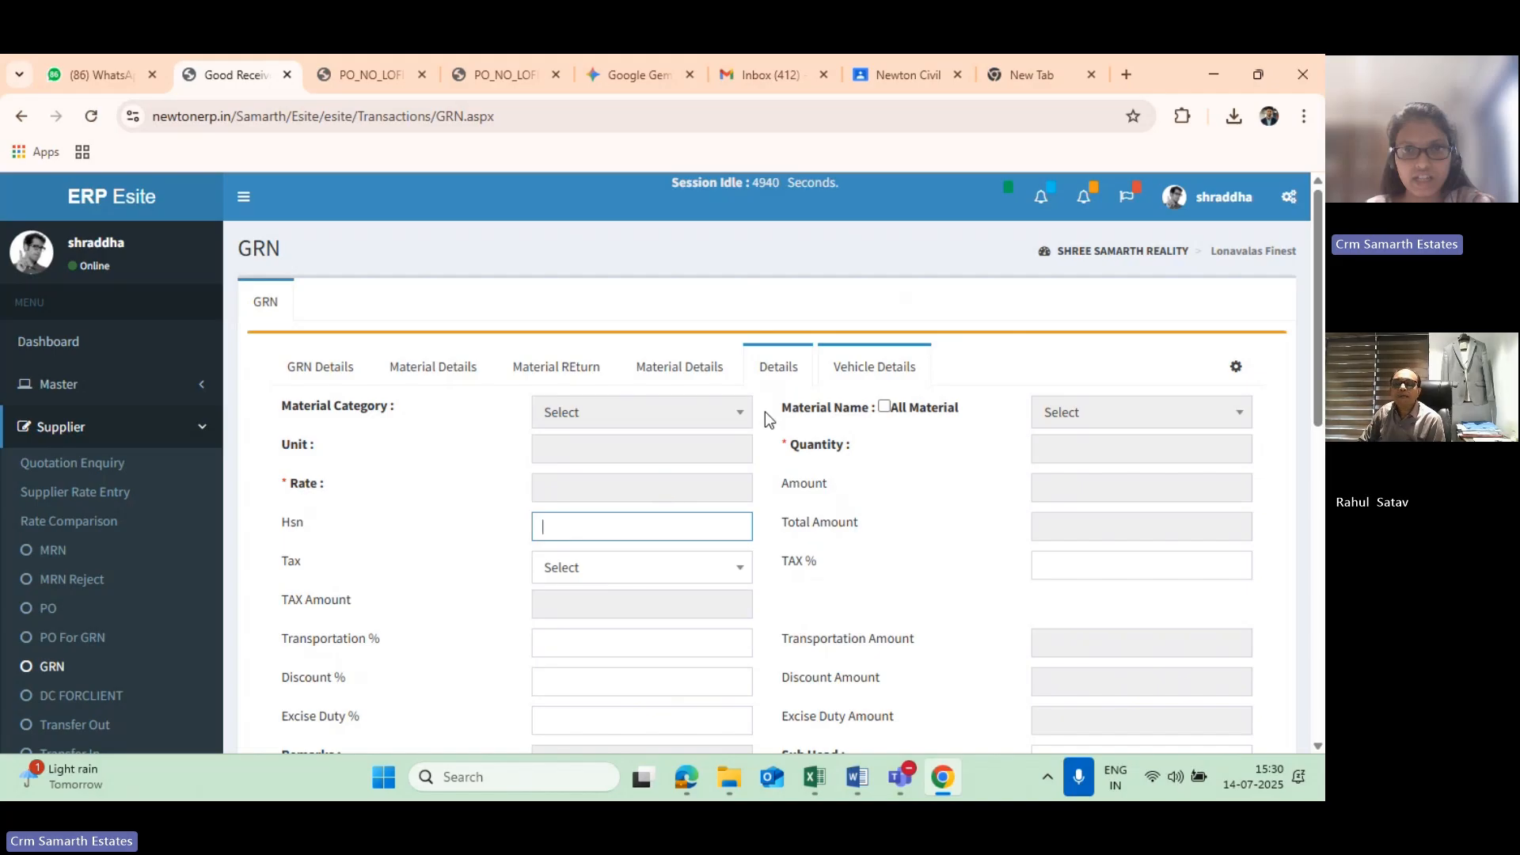
{"action": "left_click", "coordinate": [766, 369]}
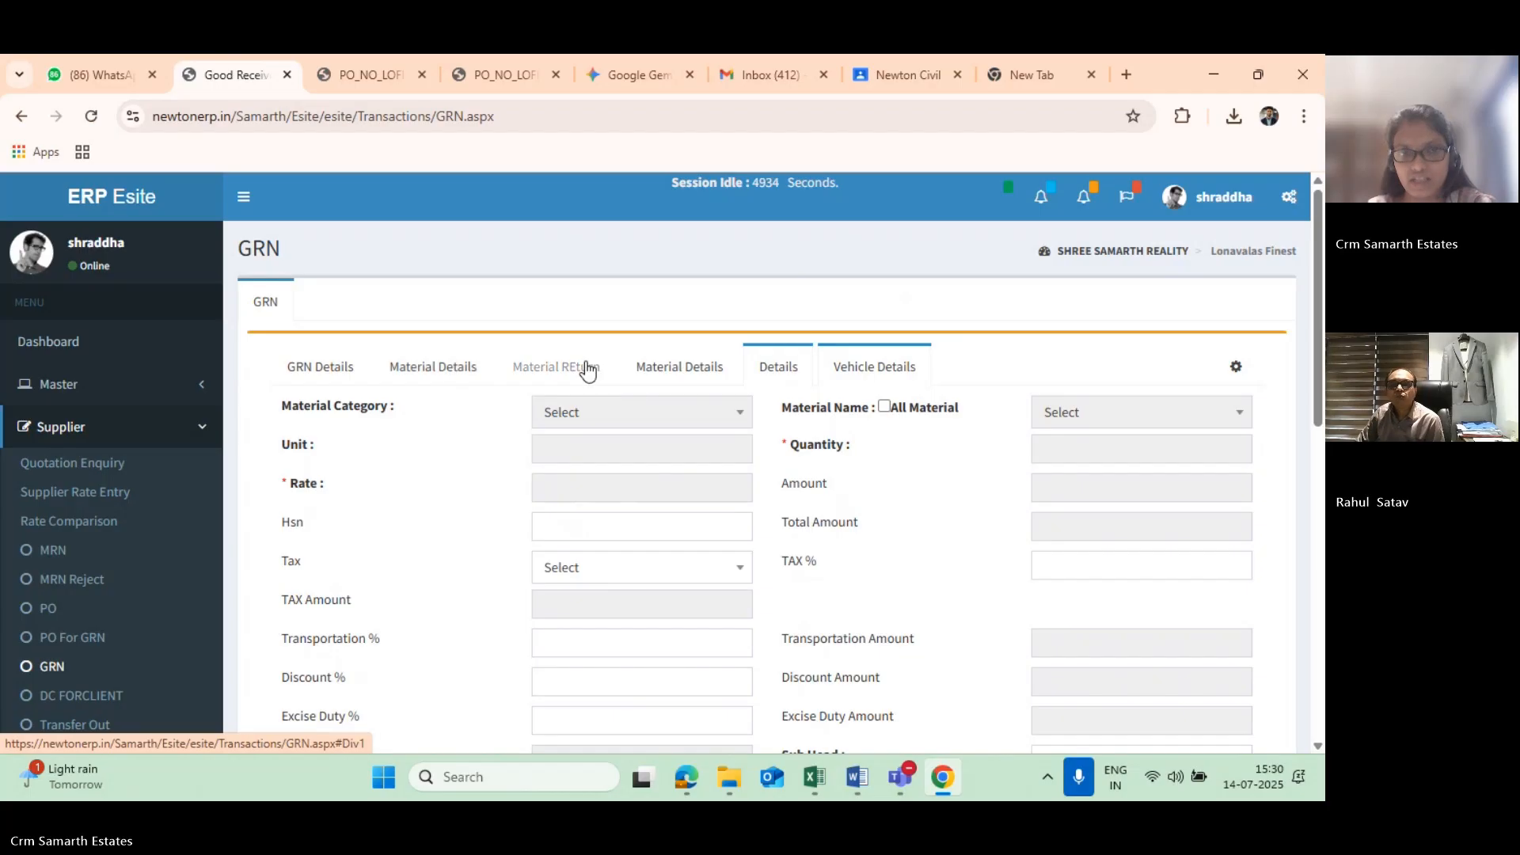
- Save the new GRN and dismiss the save notice
{"action": "scroll", "coordinate": [586, 368], "scroll_direction": "down", "scroll_amount": 5}
{"action": "scroll", "coordinate": [594, 412], "scroll_direction": "down", "scroll_amount": 5}
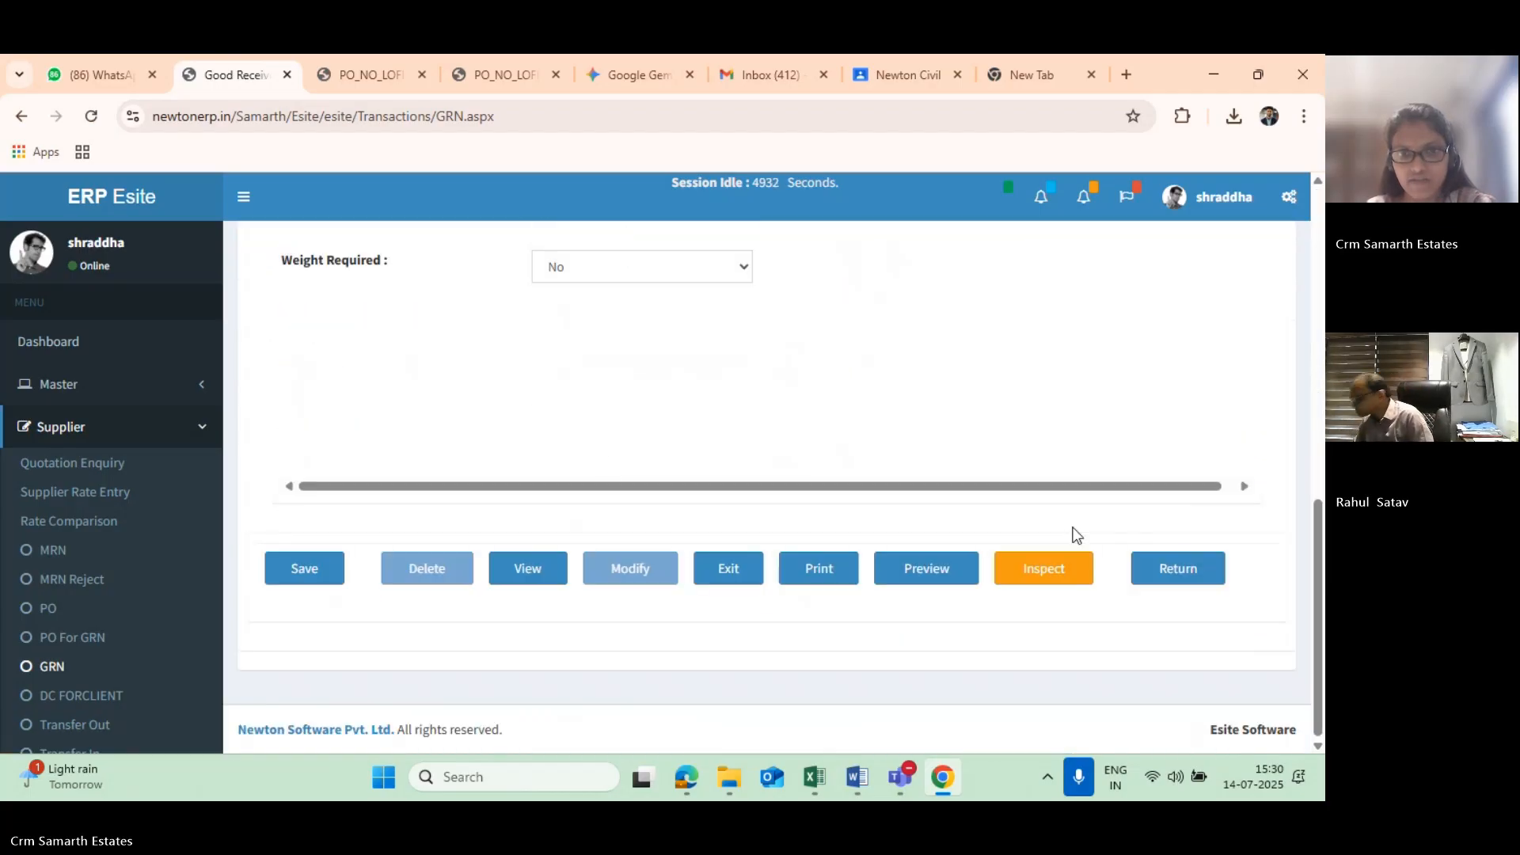
{"action": "left_click", "coordinate": [312, 571]}
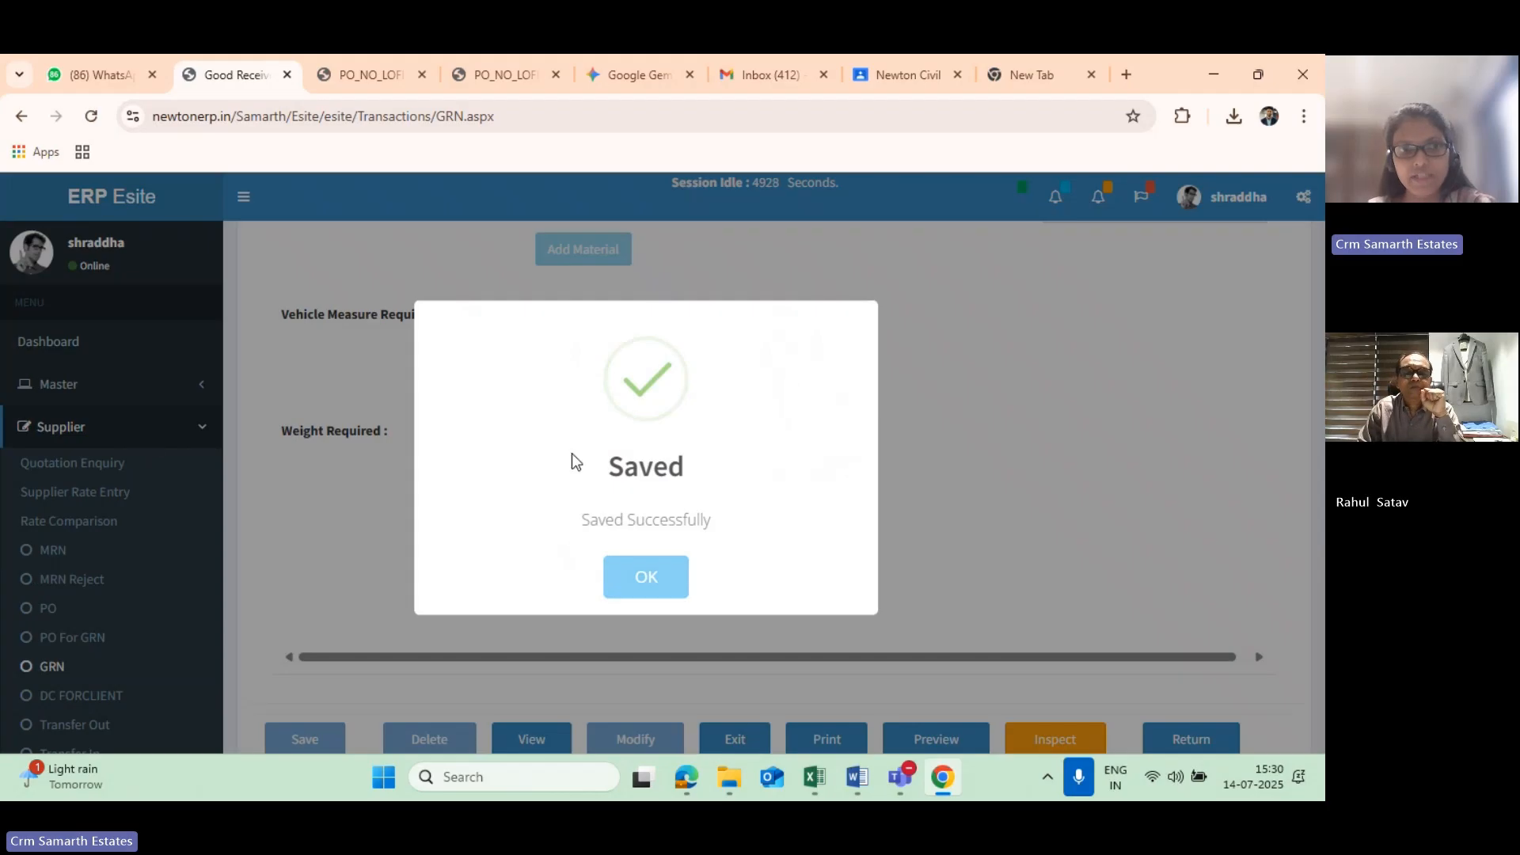
{"action": "left_click", "coordinate": [647, 578]}
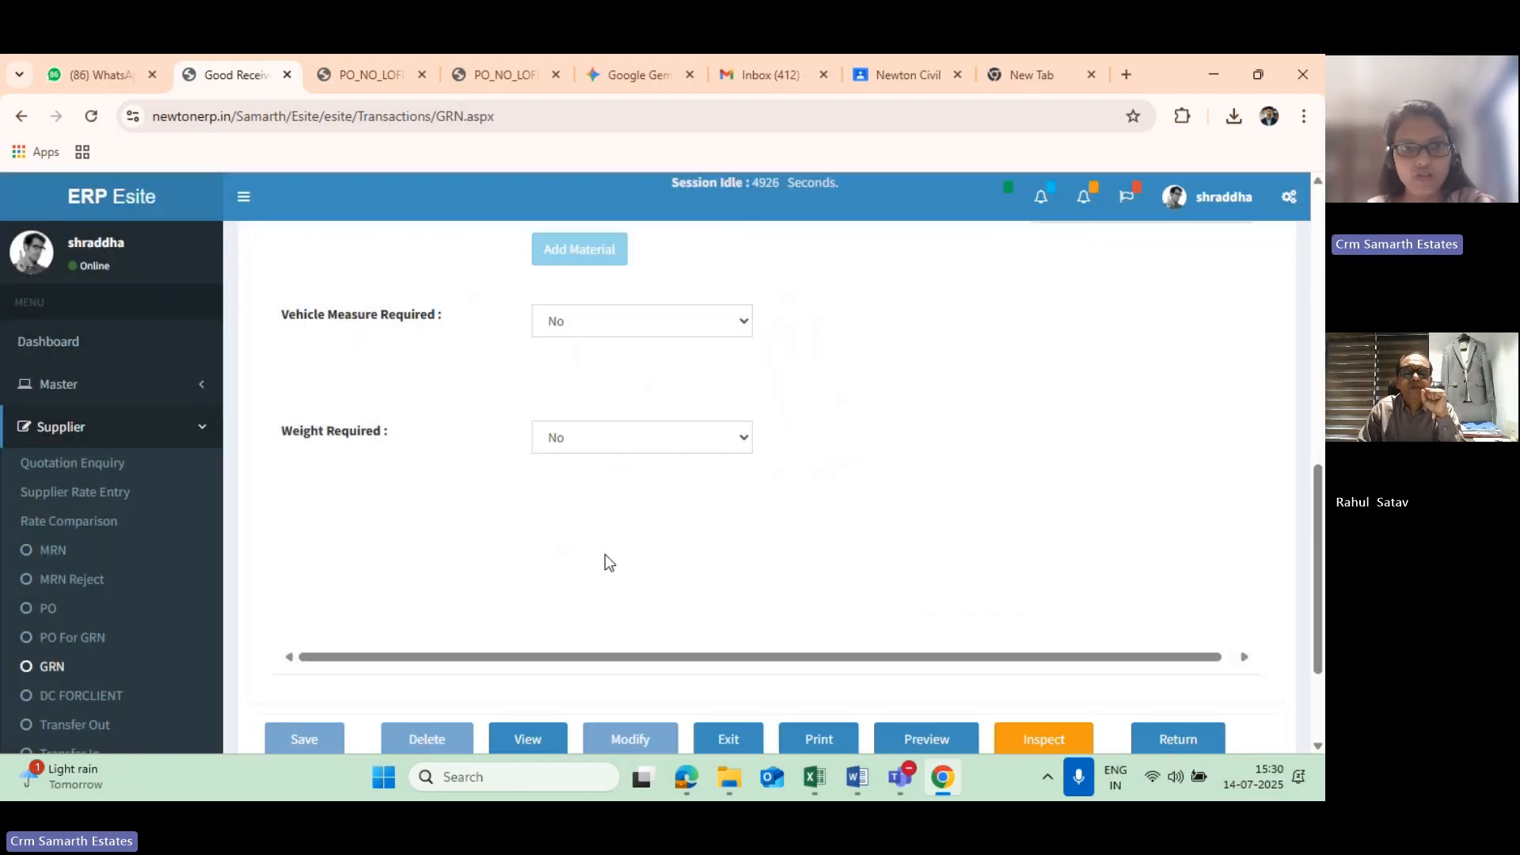
- Return to the list of PO-wise GRNs and select the AAI JEE ENTERPRISES entry dated 14/07/2025
{"action": "scroll", "coordinate": [605, 555], "scroll_direction": "up", "scroll_amount": 8}
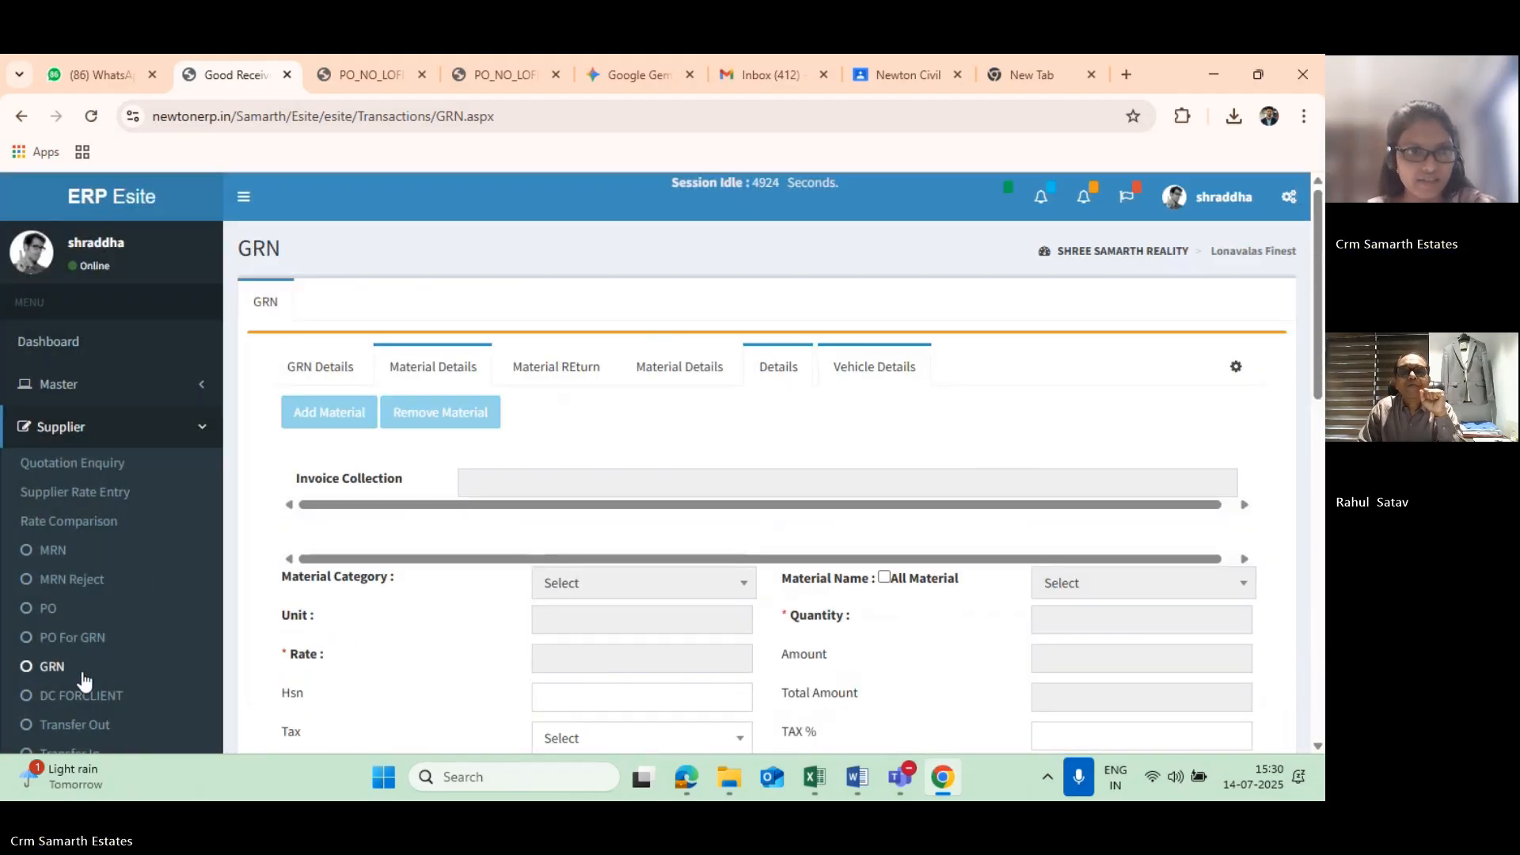
{"action": "left_click", "coordinate": [50, 669]}
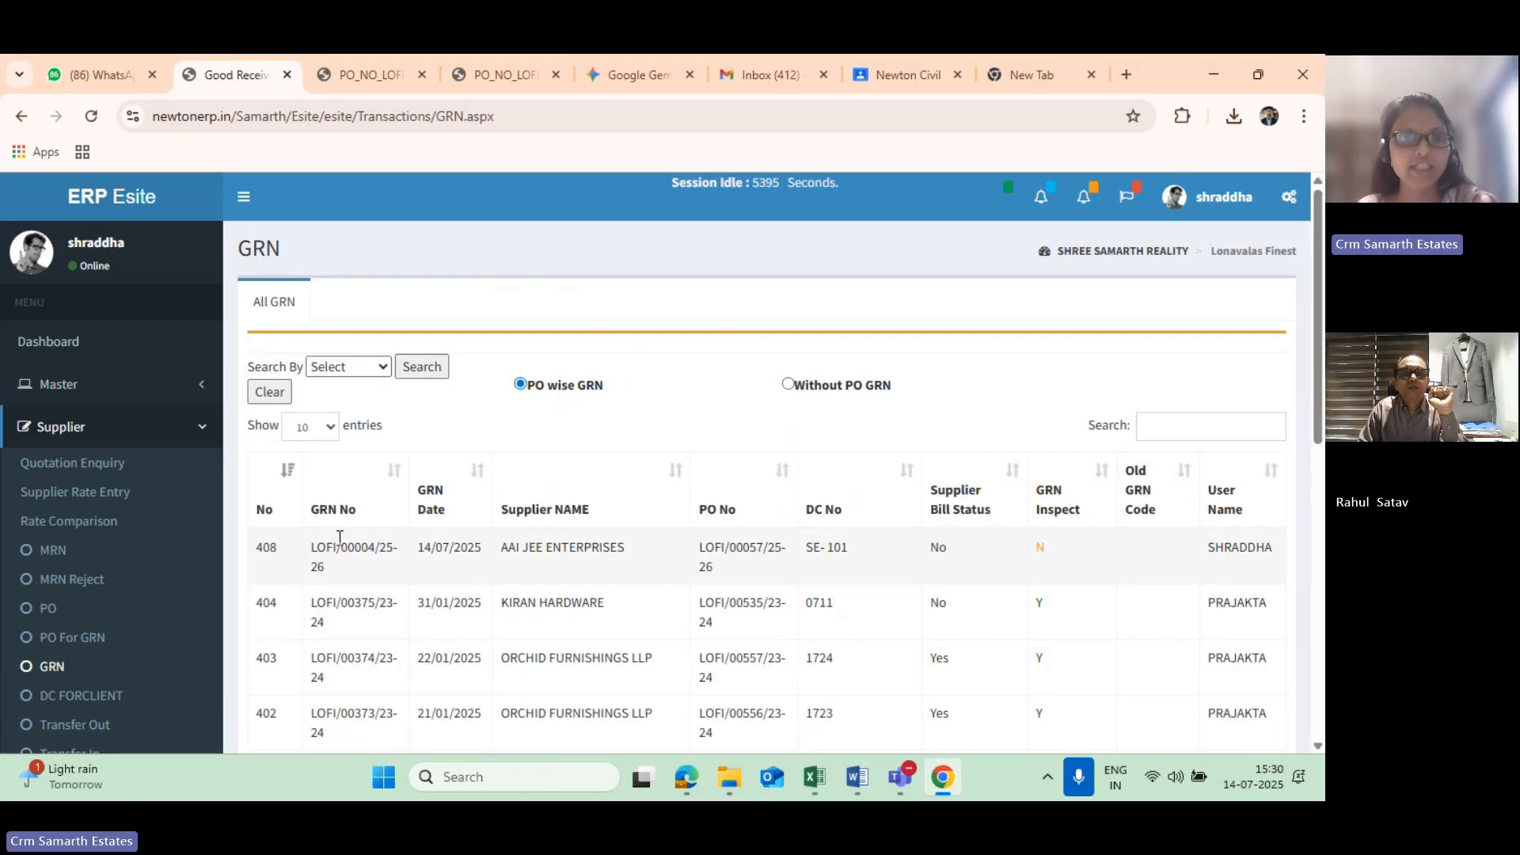
{"action": "scroll", "coordinate": [325, 549], "scroll_direction": "down", "scroll_amount": 1}
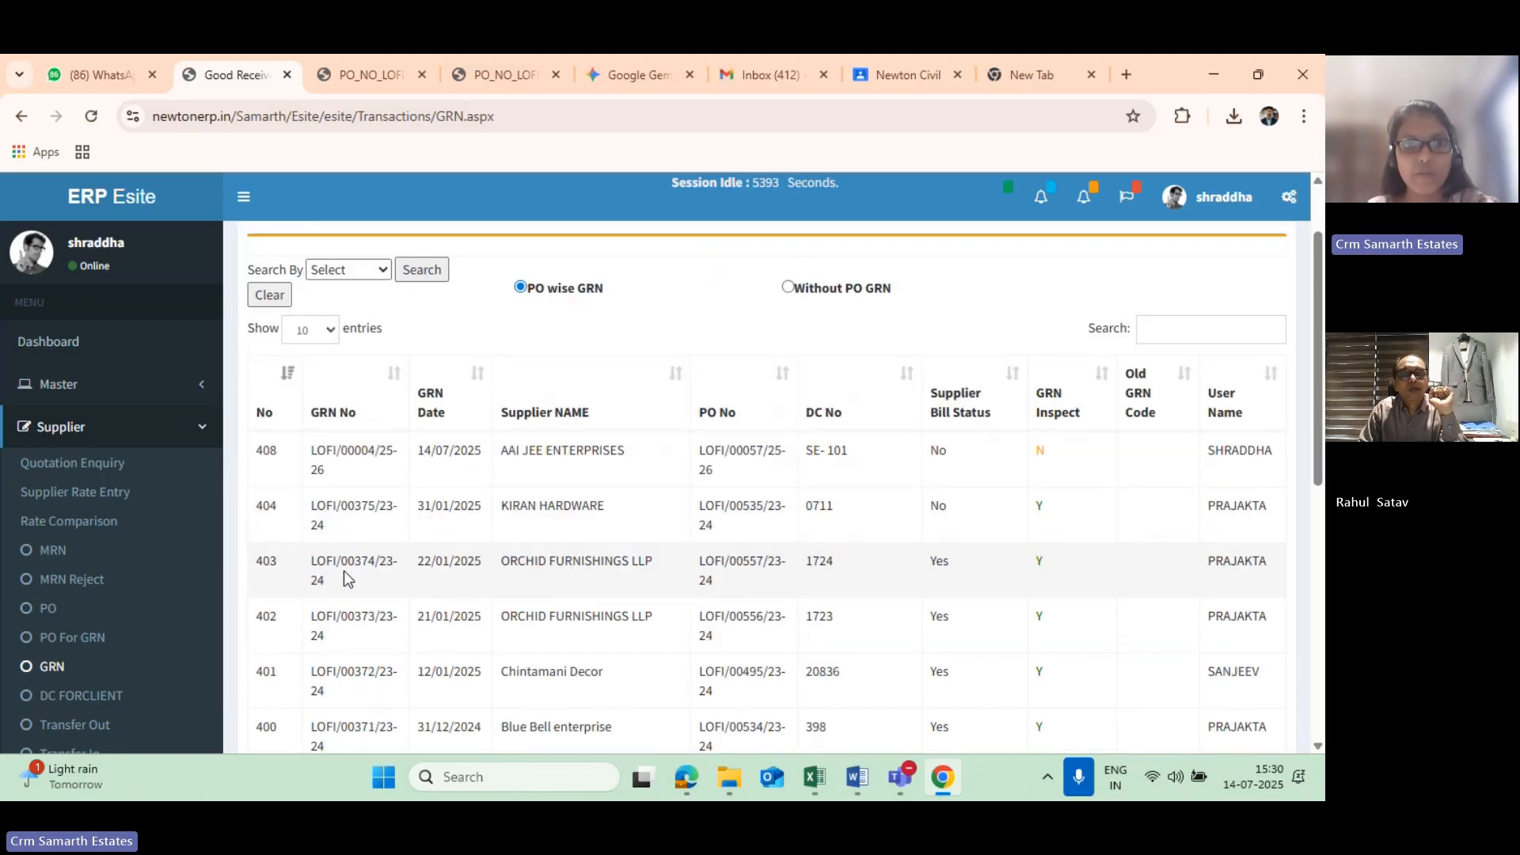
{"action": "left_click_drag", "start_coordinate": [421, 459], "coordinate": [498, 459]}
{"action": "left_click", "coordinate": [560, 458]}
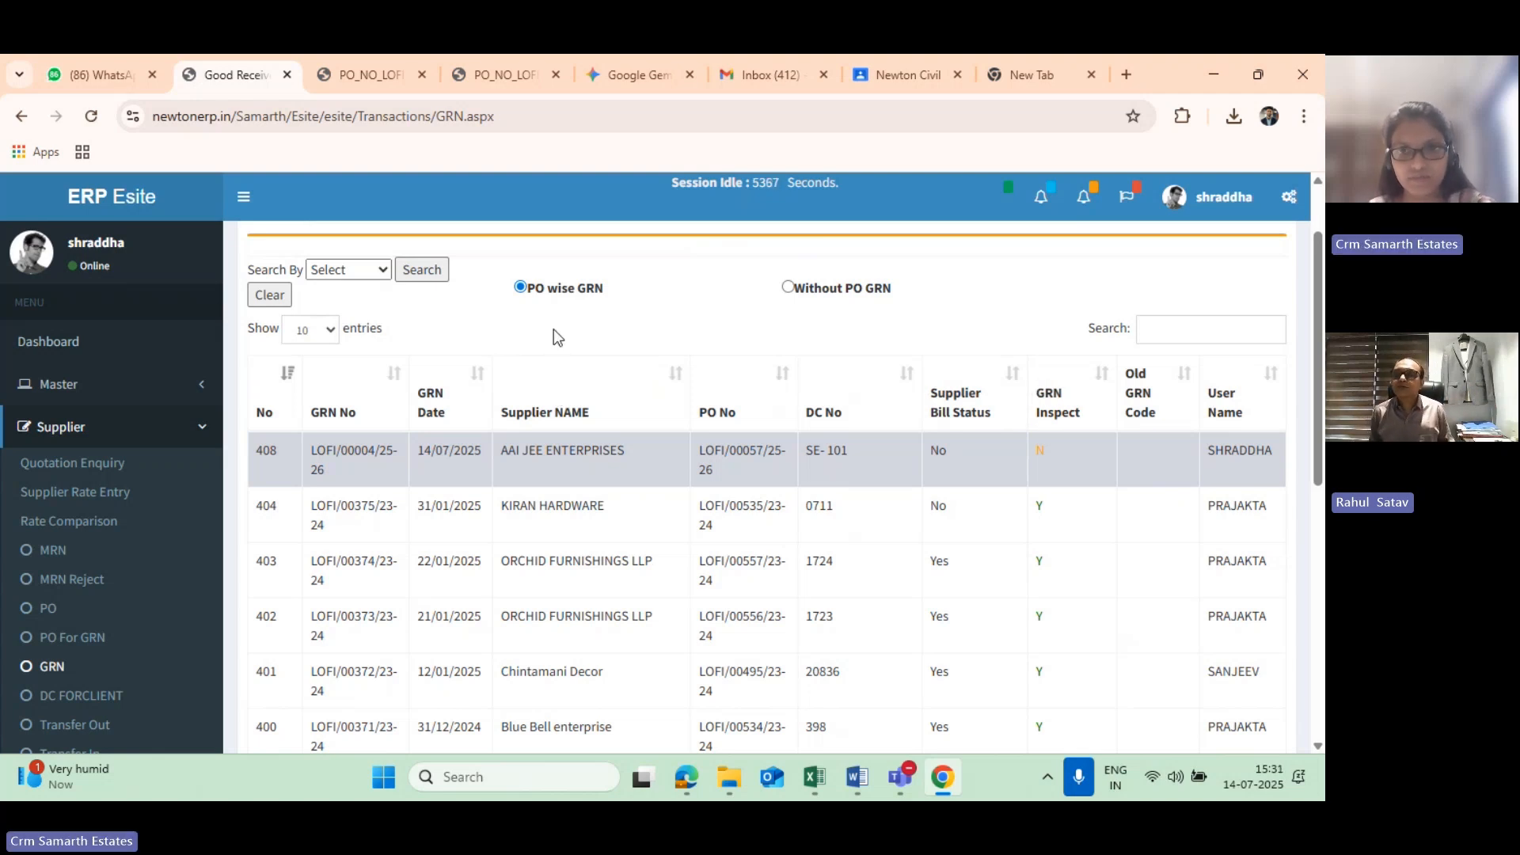
- Open the selected AAI JEE ENTERPRISES GRN for viewing from the GRN list
{"action": "scroll", "coordinate": [554, 330], "scroll_direction": "down", "scroll_amount": 1}
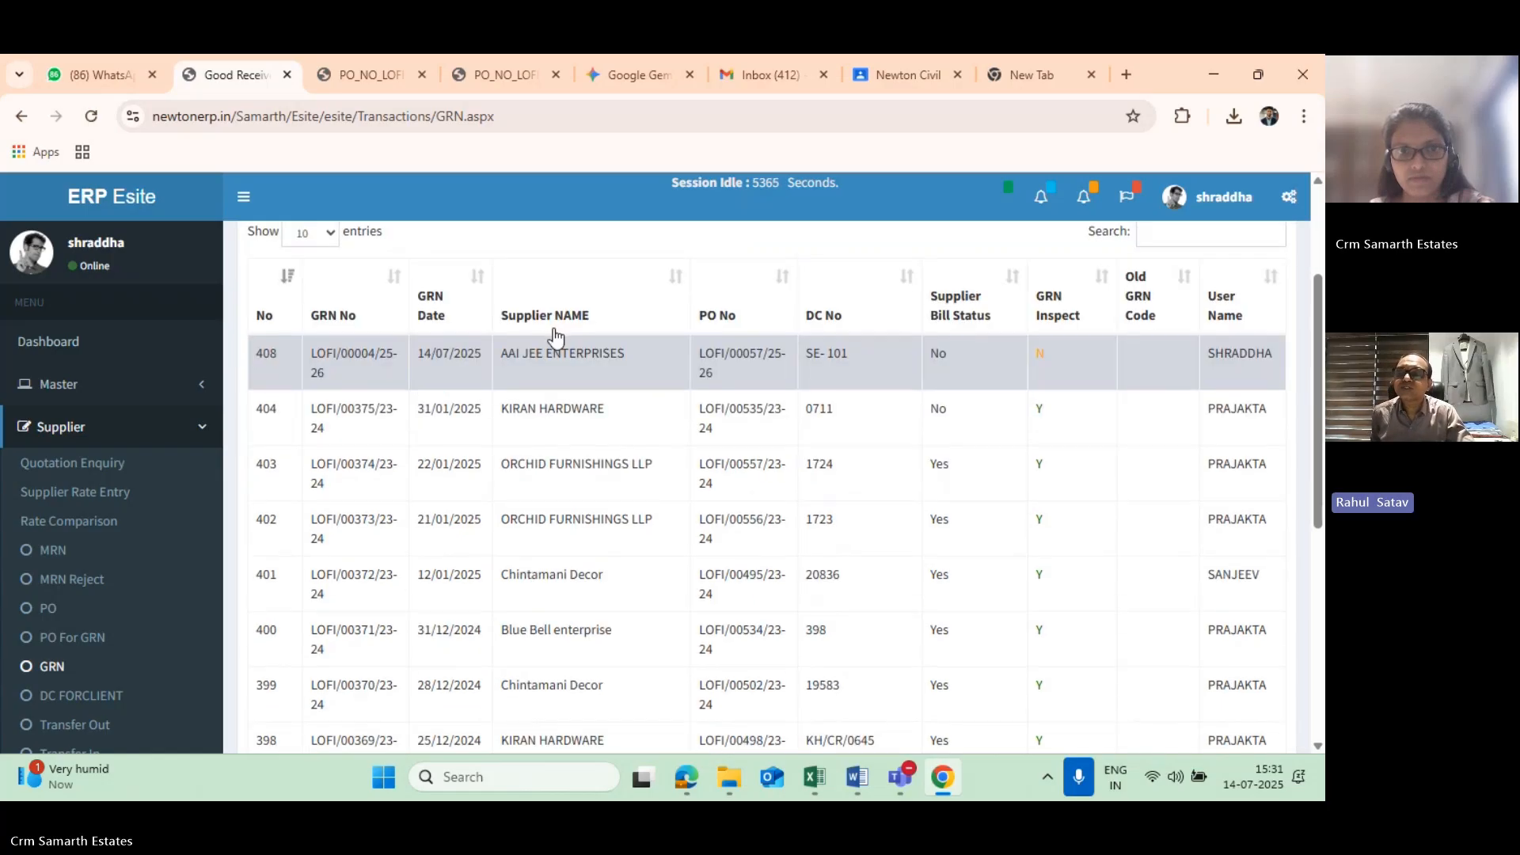
{"action": "scroll", "coordinate": [556, 336], "scroll_direction": "up", "scroll_amount": 1}
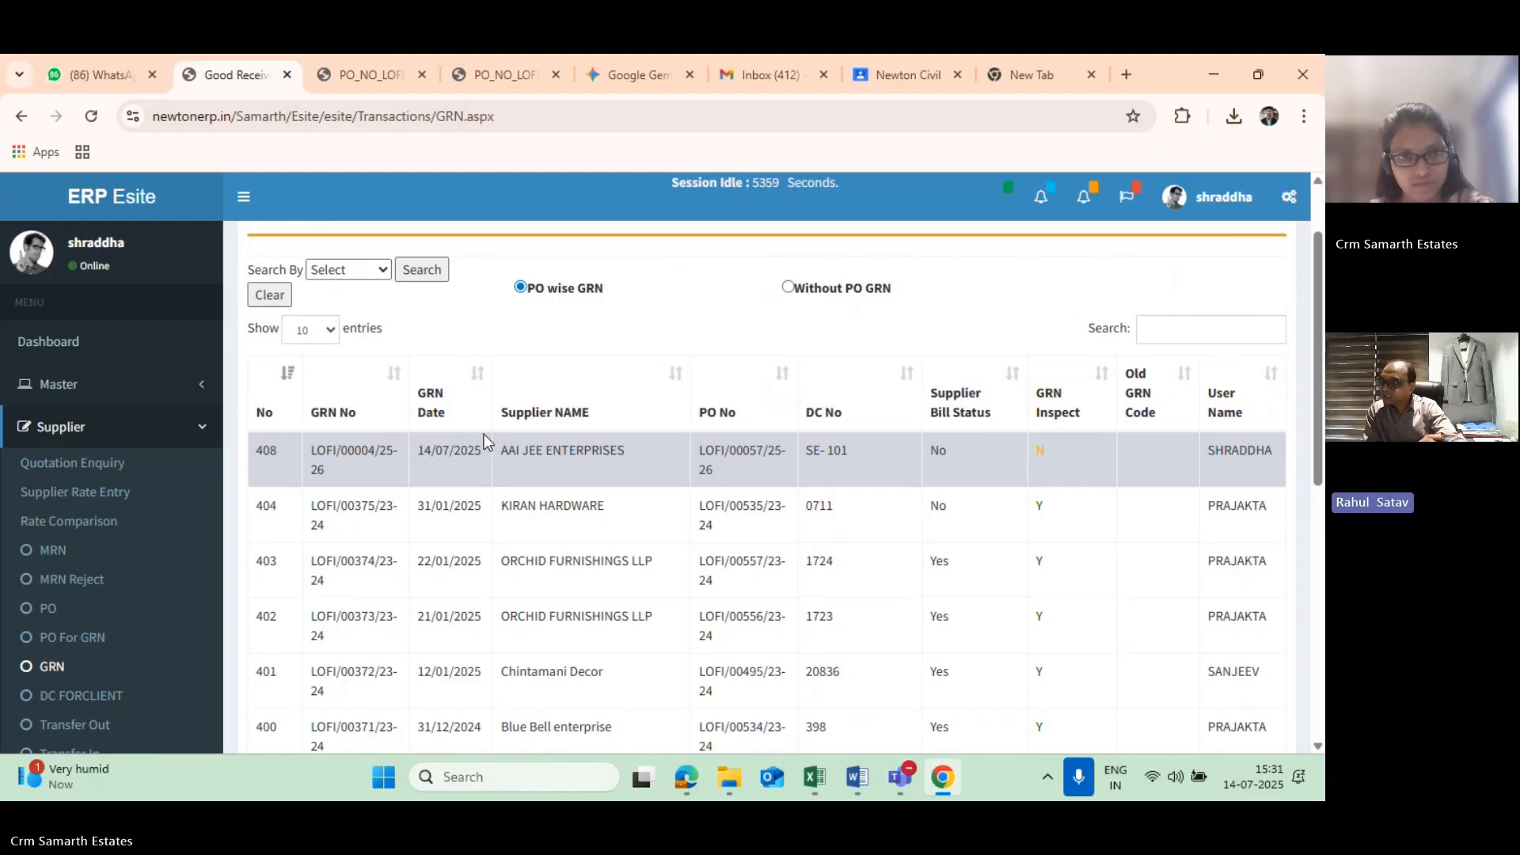
{"action": "scroll", "coordinate": [535, 586], "scroll_direction": "down", "scroll_amount": 3}
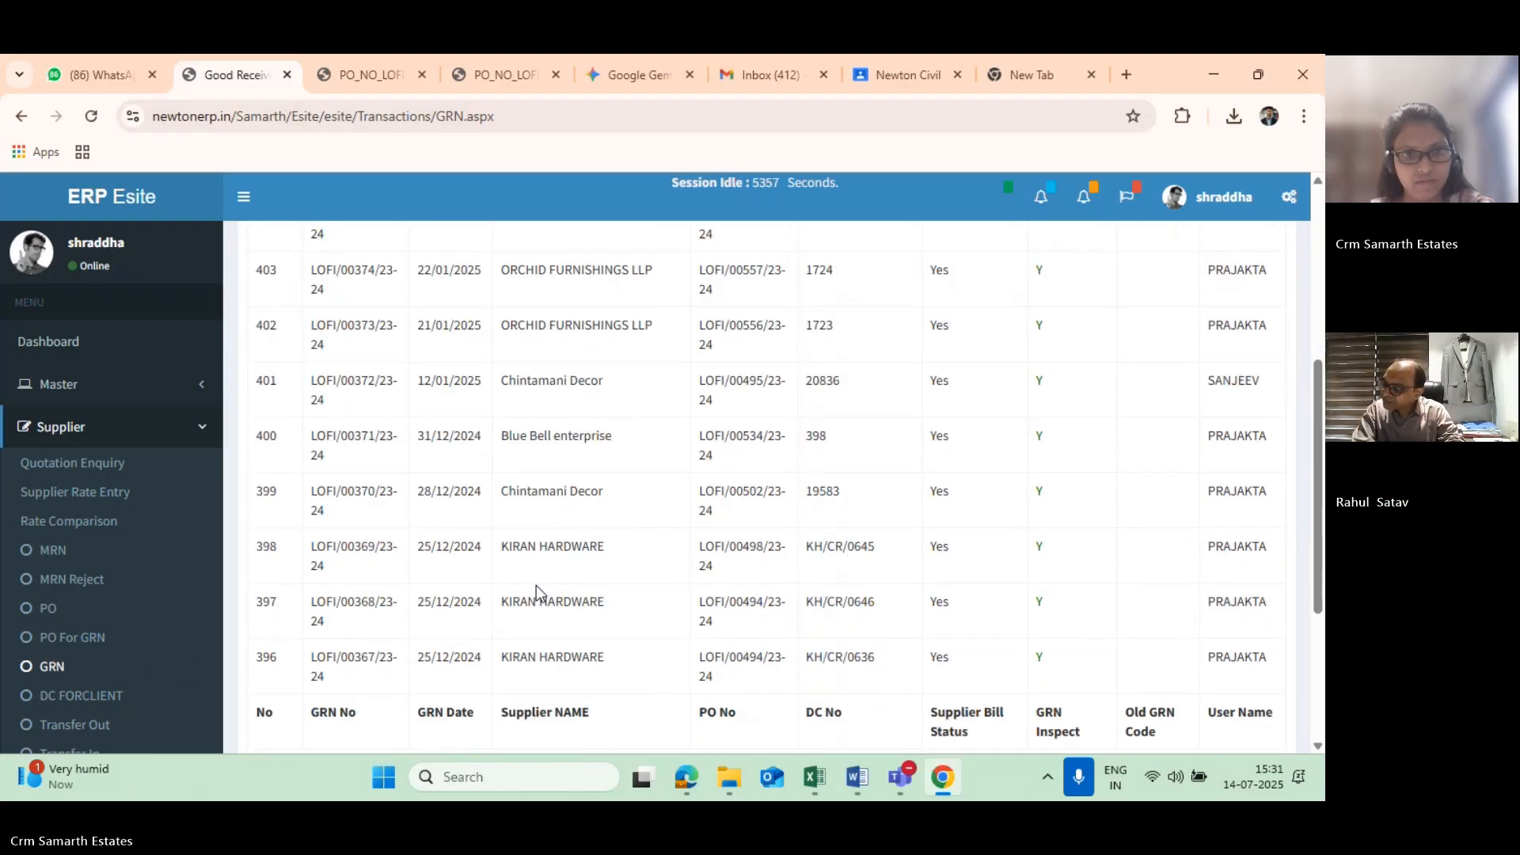
{"action": "scroll", "coordinate": [537, 586], "scroll_direction": "down", "scroll_amount": 3}
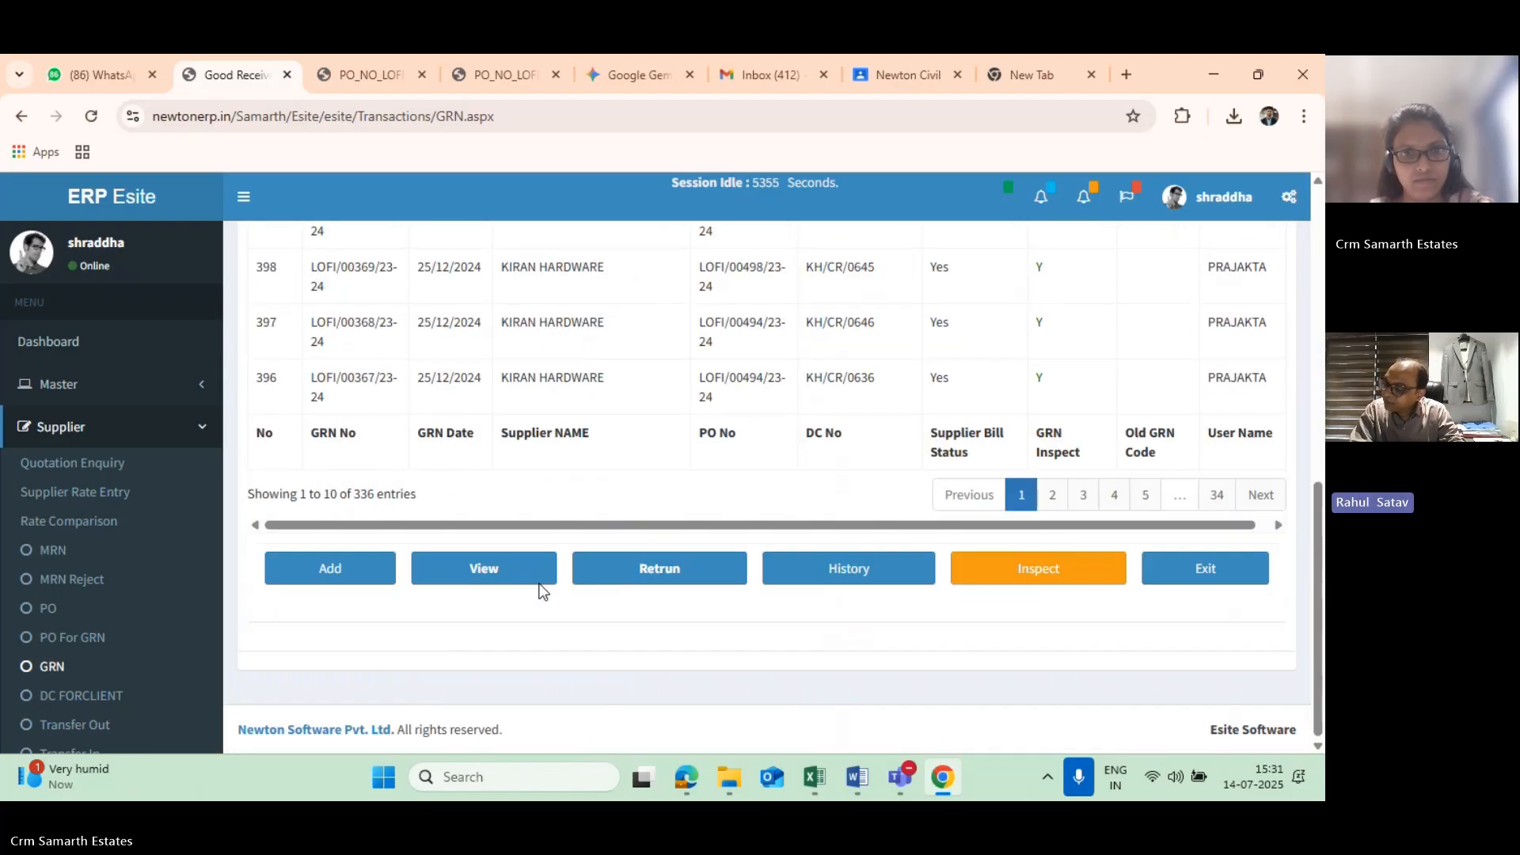
{"action": "scroll", "coordinate": [541, 593], "scroll_direction": "up", "scroll_amount": 6}
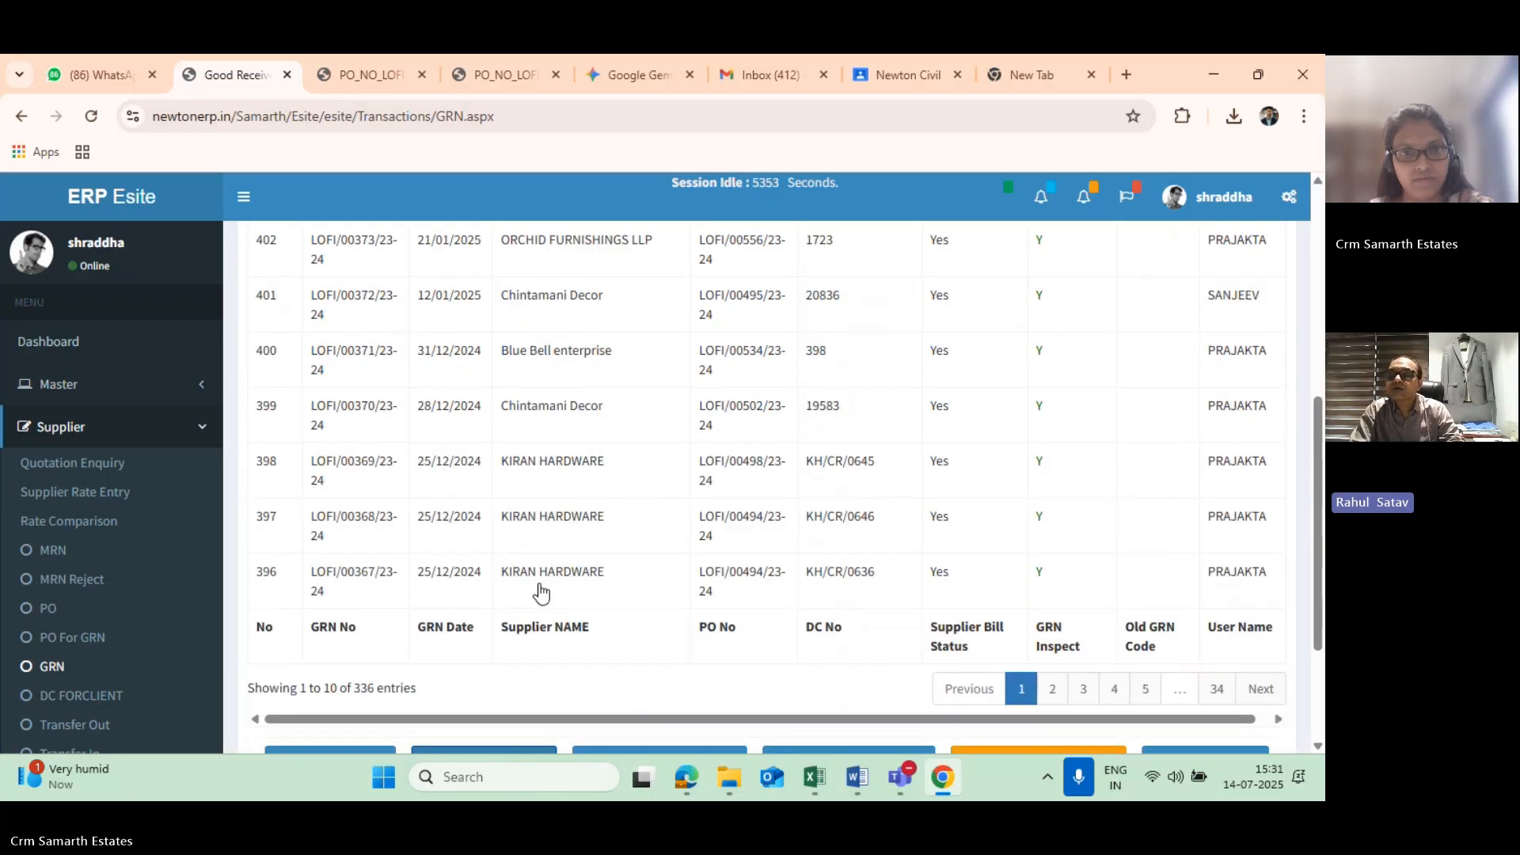
{"action": "scroll", "coordinate": [539, 590], "scroll_direction": "down", "scroll_amount": 6}
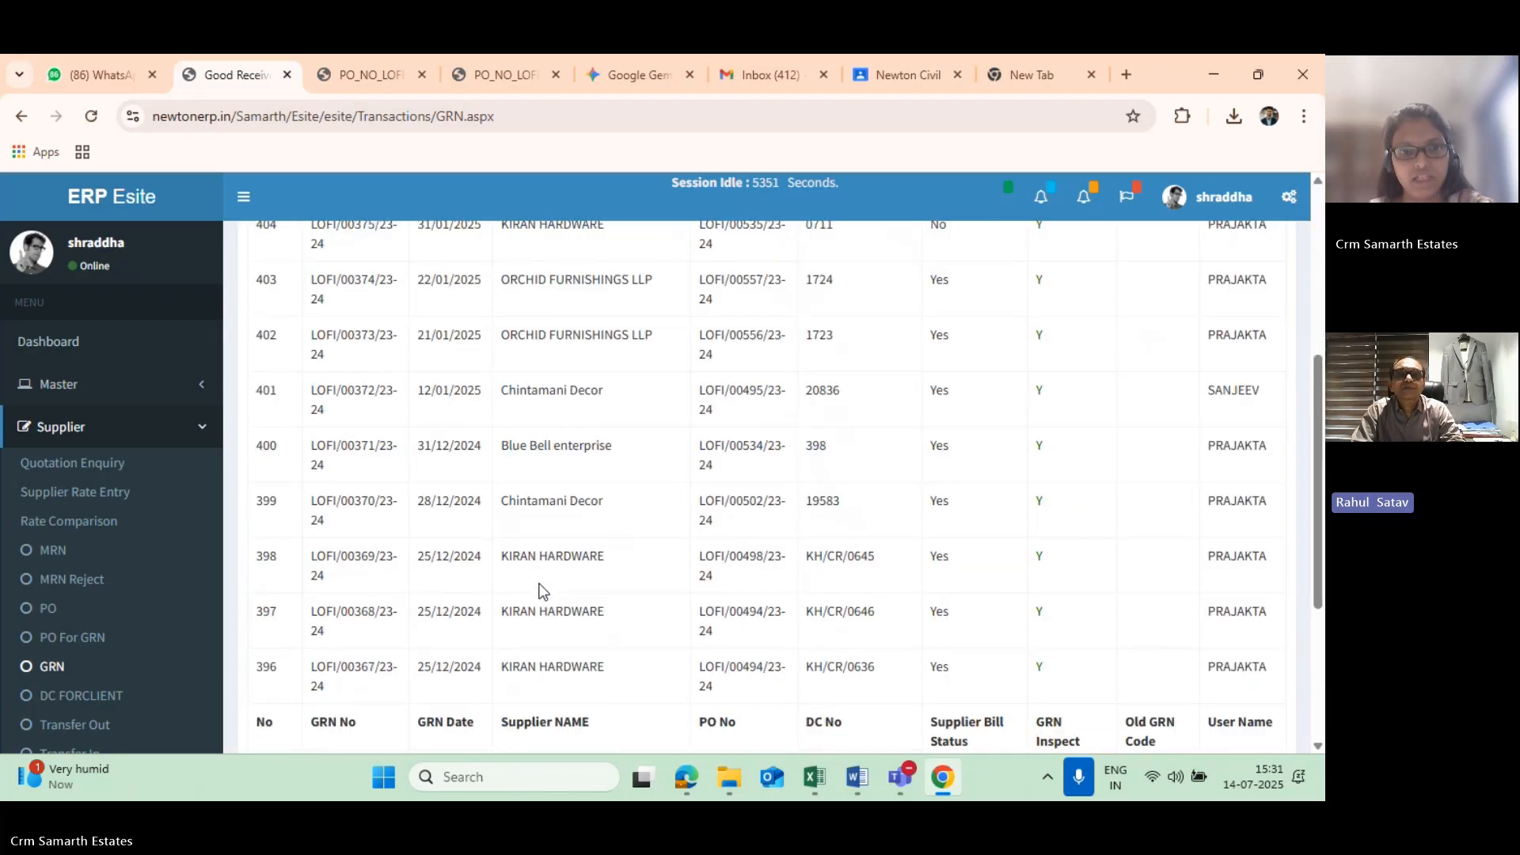
{"action": "left_click", "coordinate": [536, 579]}
{"action": "scroll", "coordinate": [547, 555], "scroll_direction": "up", "scroll_amount": 5}
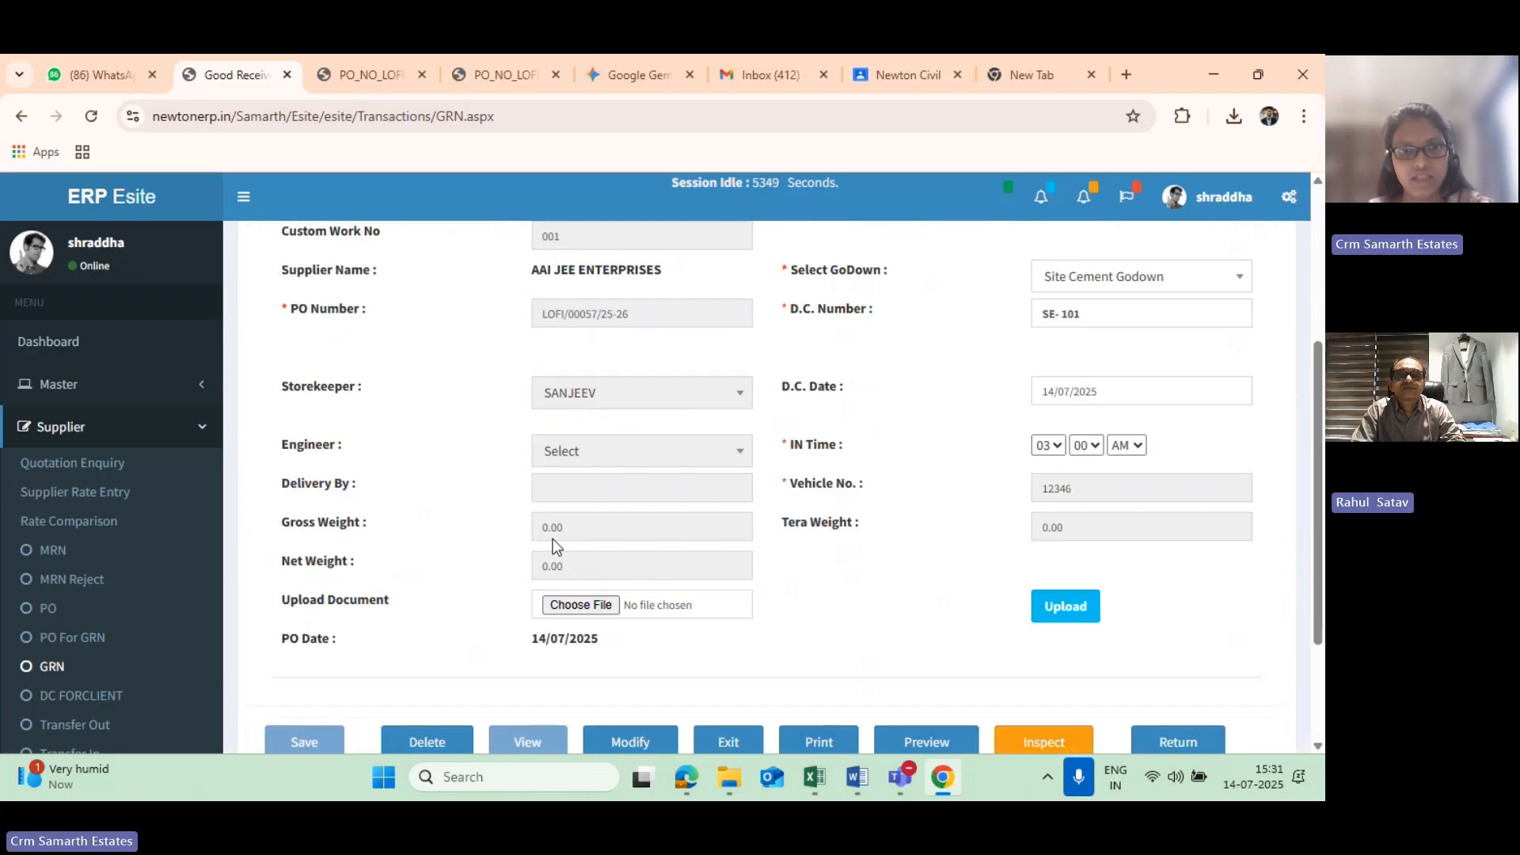
- Compare the saved GRN's Coarse Aggregate 20mm quantities, including the rejected quantity, with its material return section
{"action": "left_click", "coordinate": [555, 378]}
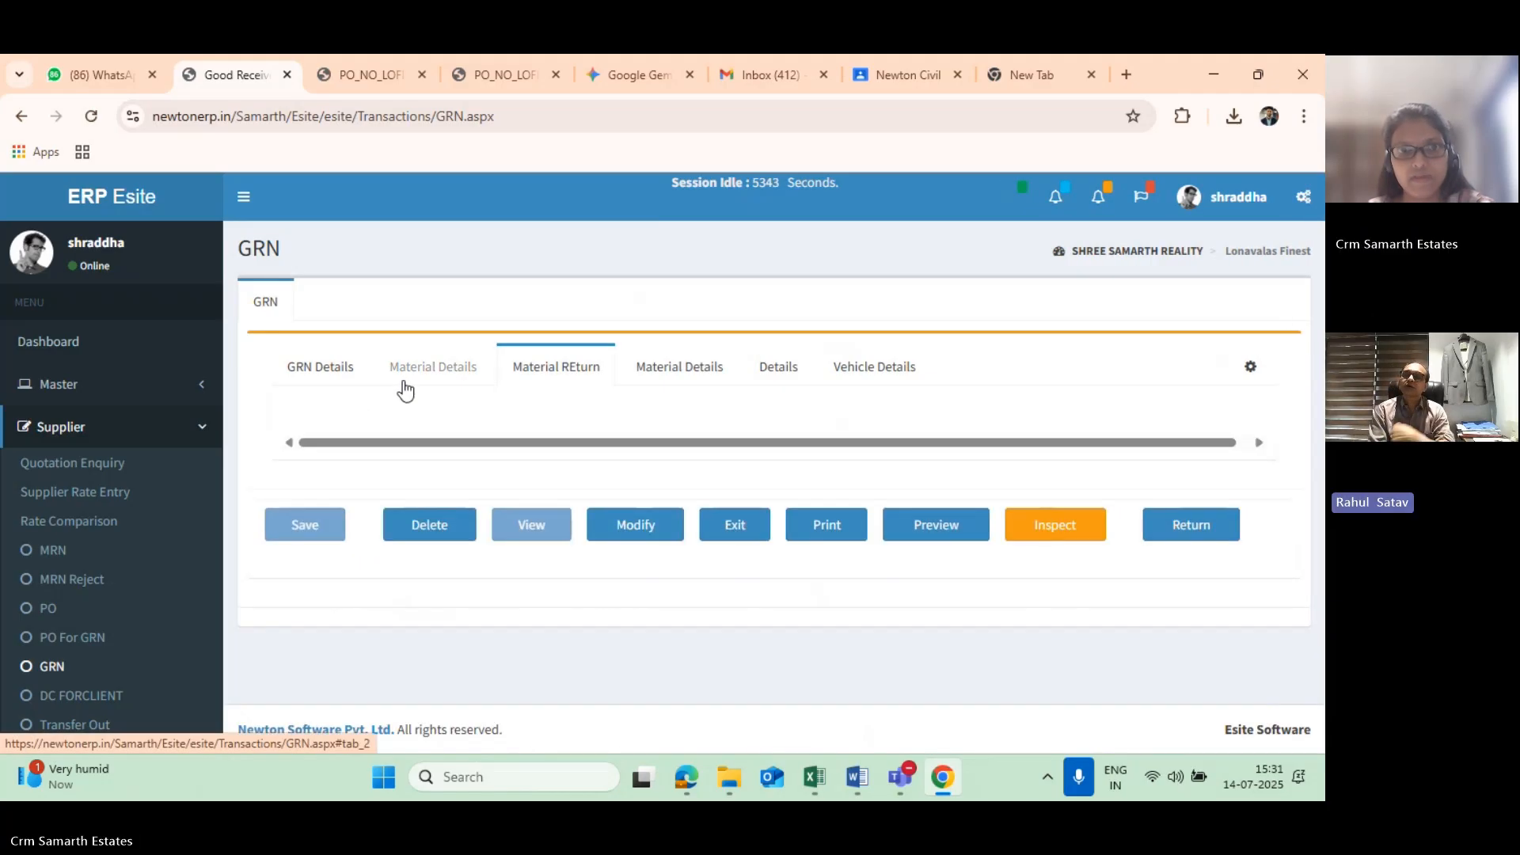
{"action": "left_click", "coordinate": [431, 376]}
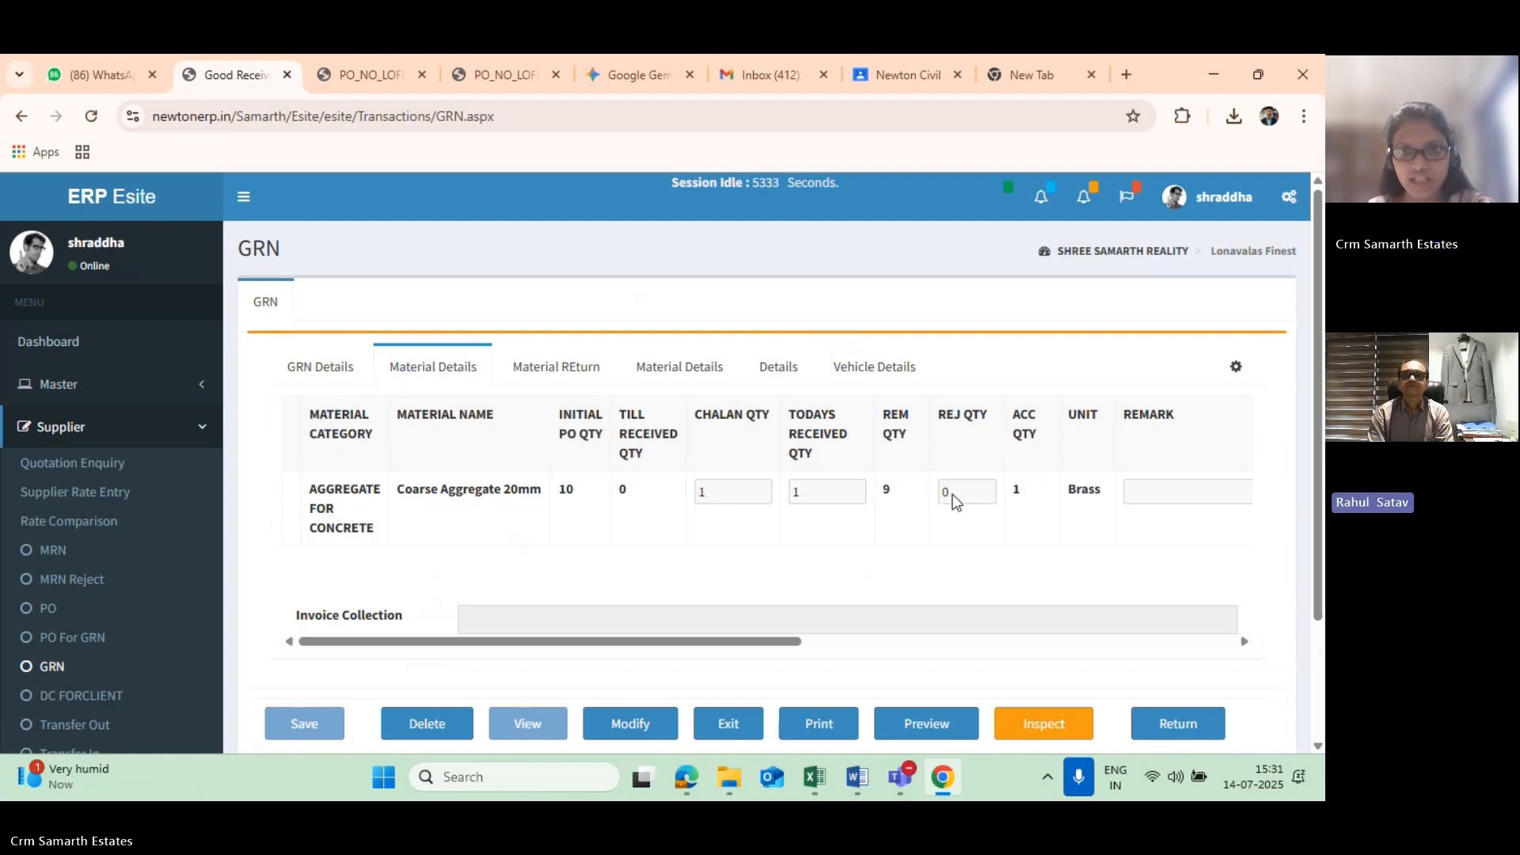
{"action": "scroll", "coordinate": [955, 496], "scroll_direction": "down", "scroll_amount": 2}
{"action": "scroll", "coordinate": [955, 496], "scroll_direction": "up", "scroll_amount": 2}
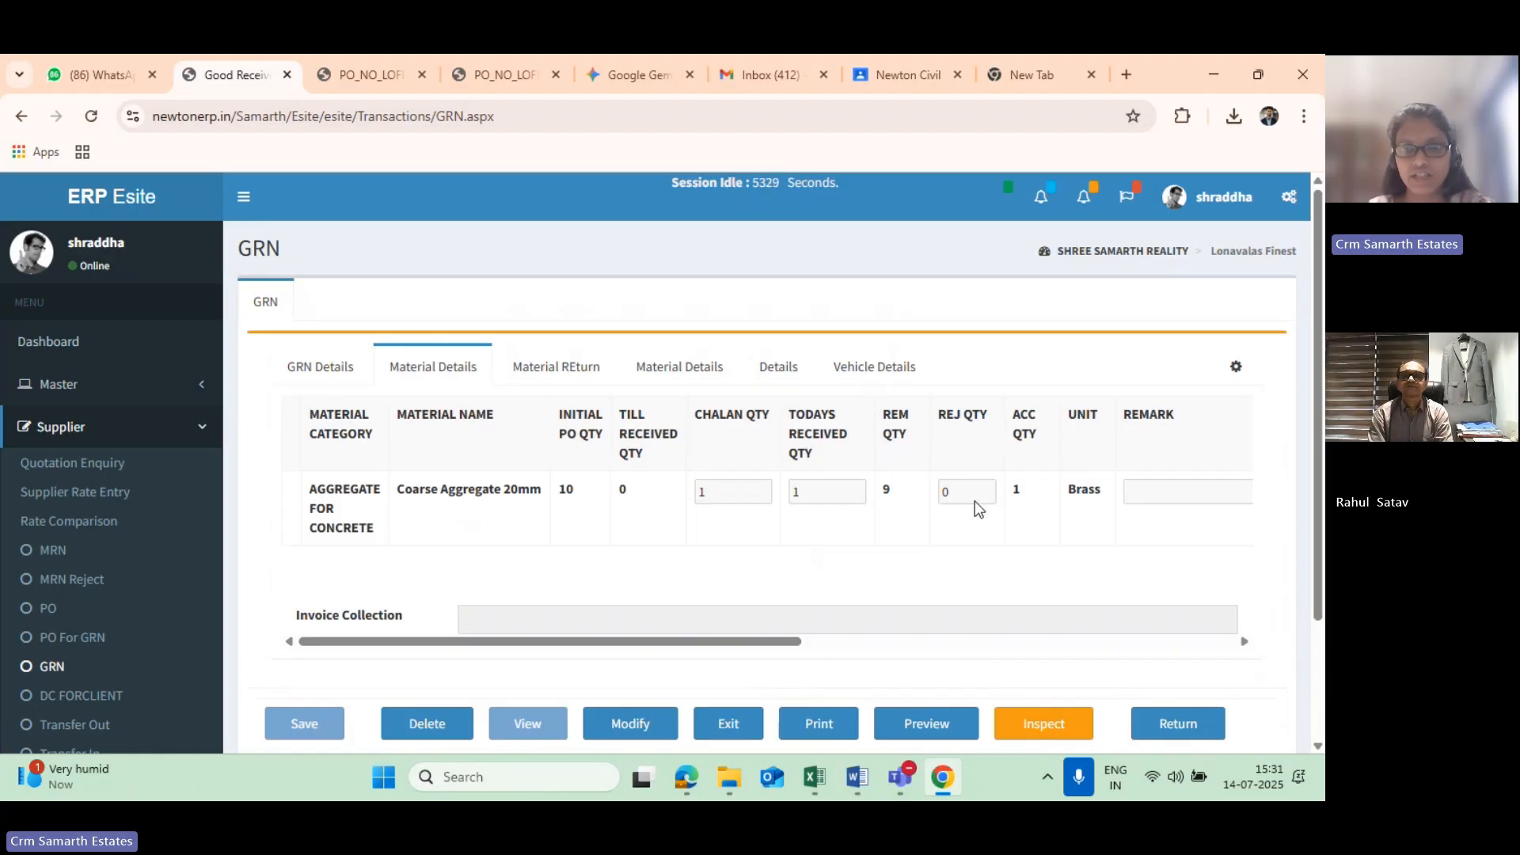
{"action": "left_click", "coordinate": [561, 386]}
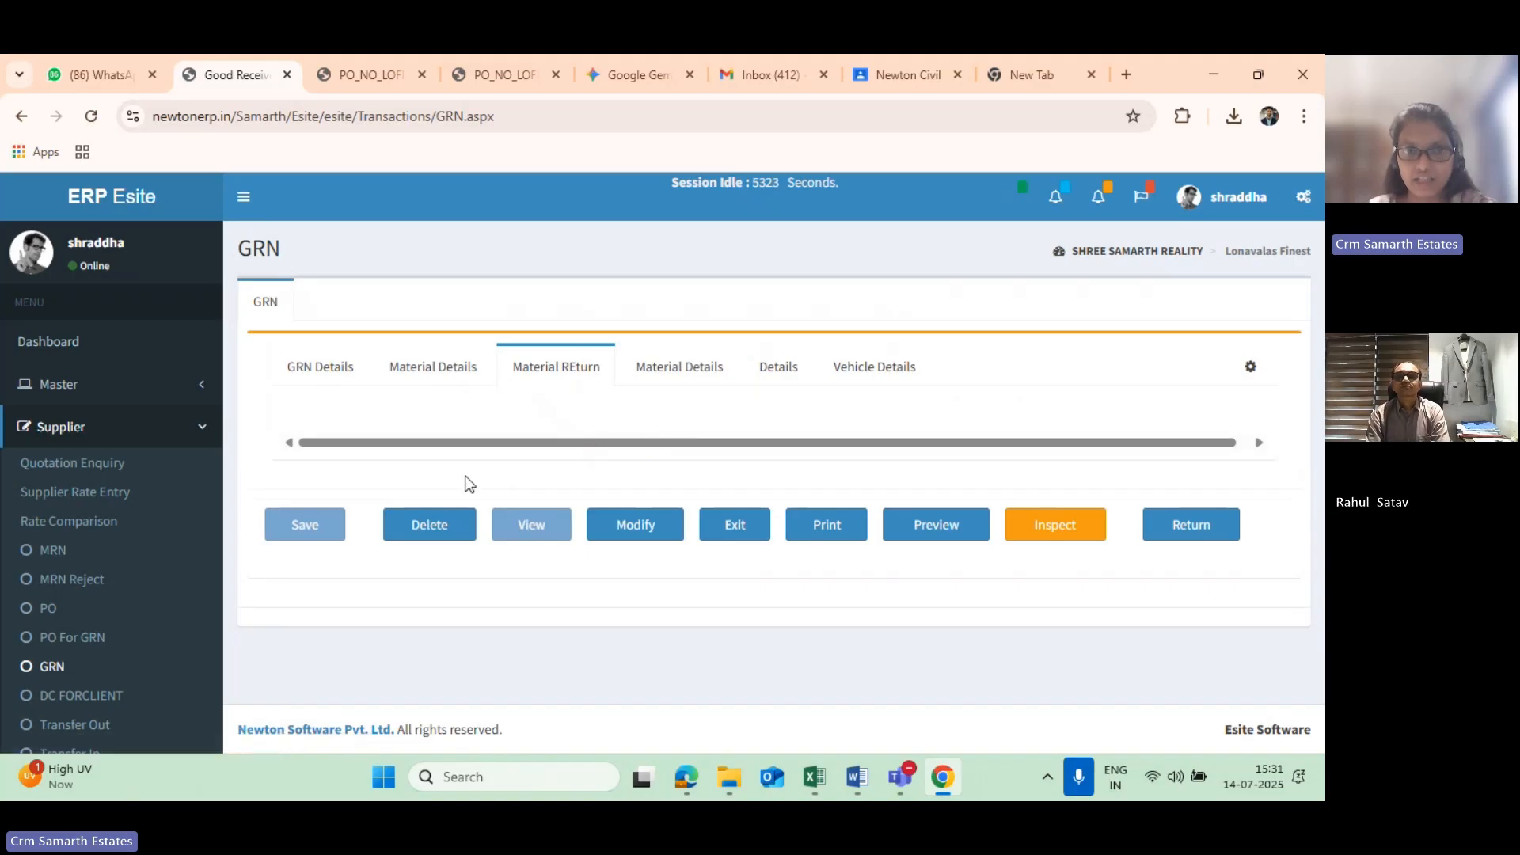
{"action": "left_click", "coordinate": [472, 379]}
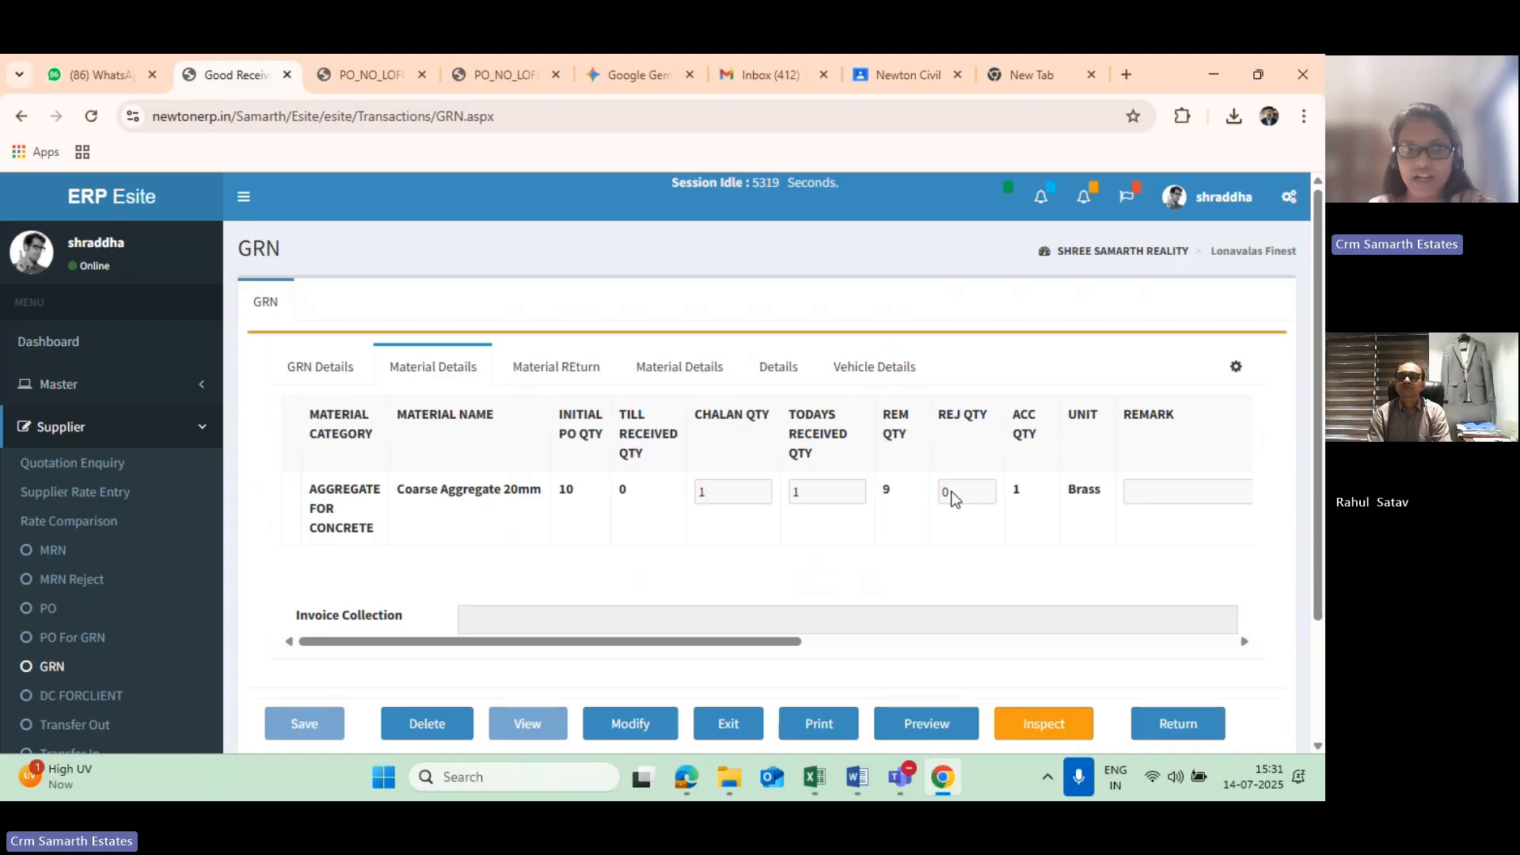
{"action": "left_click", "coordinate": [556, 366]}
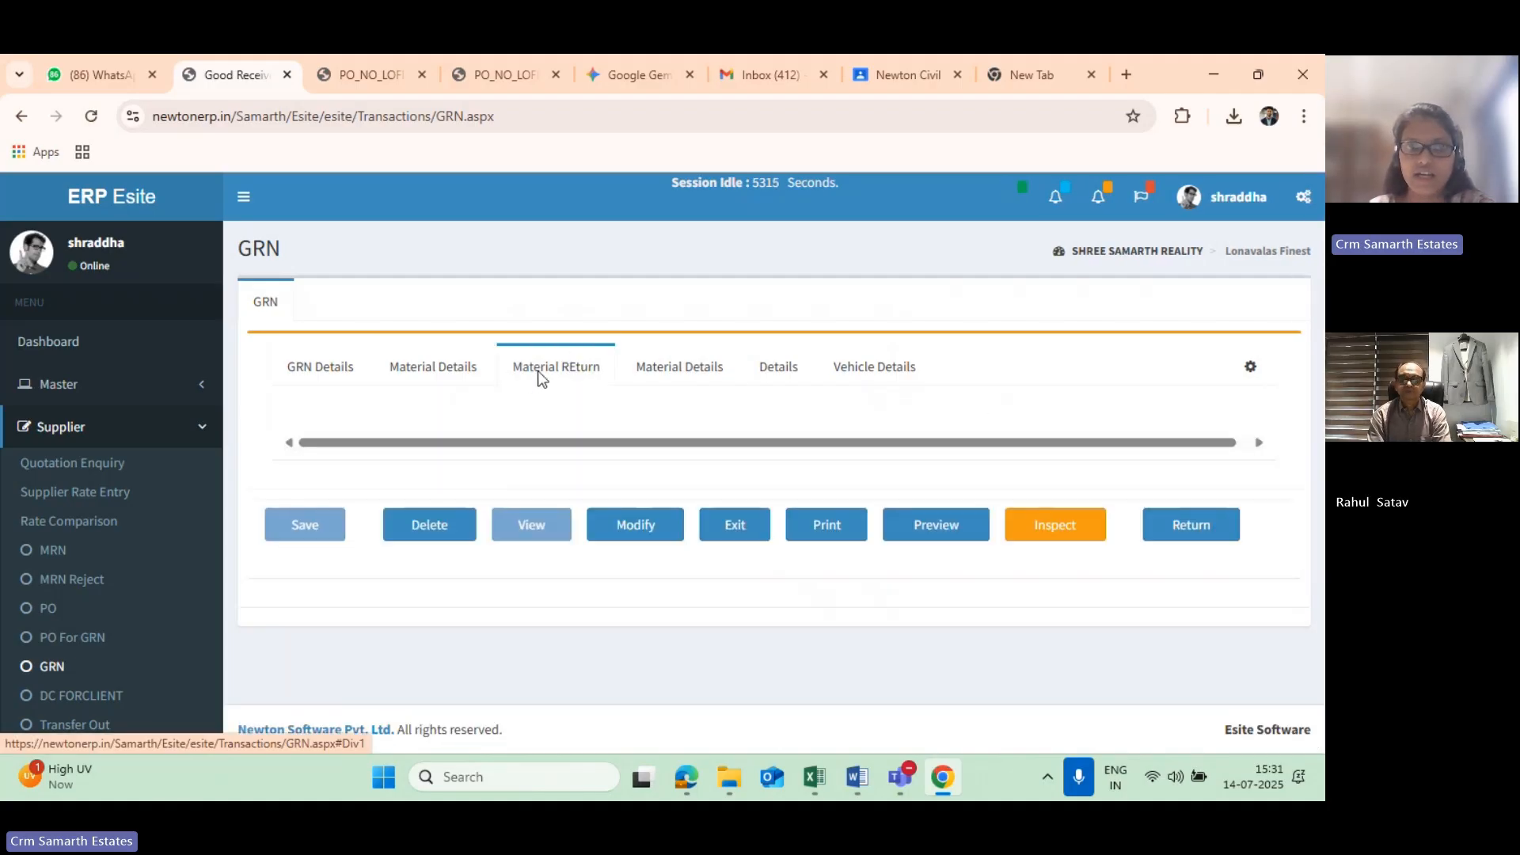
{"action": "left_click", "coordinate": [456, 380]}
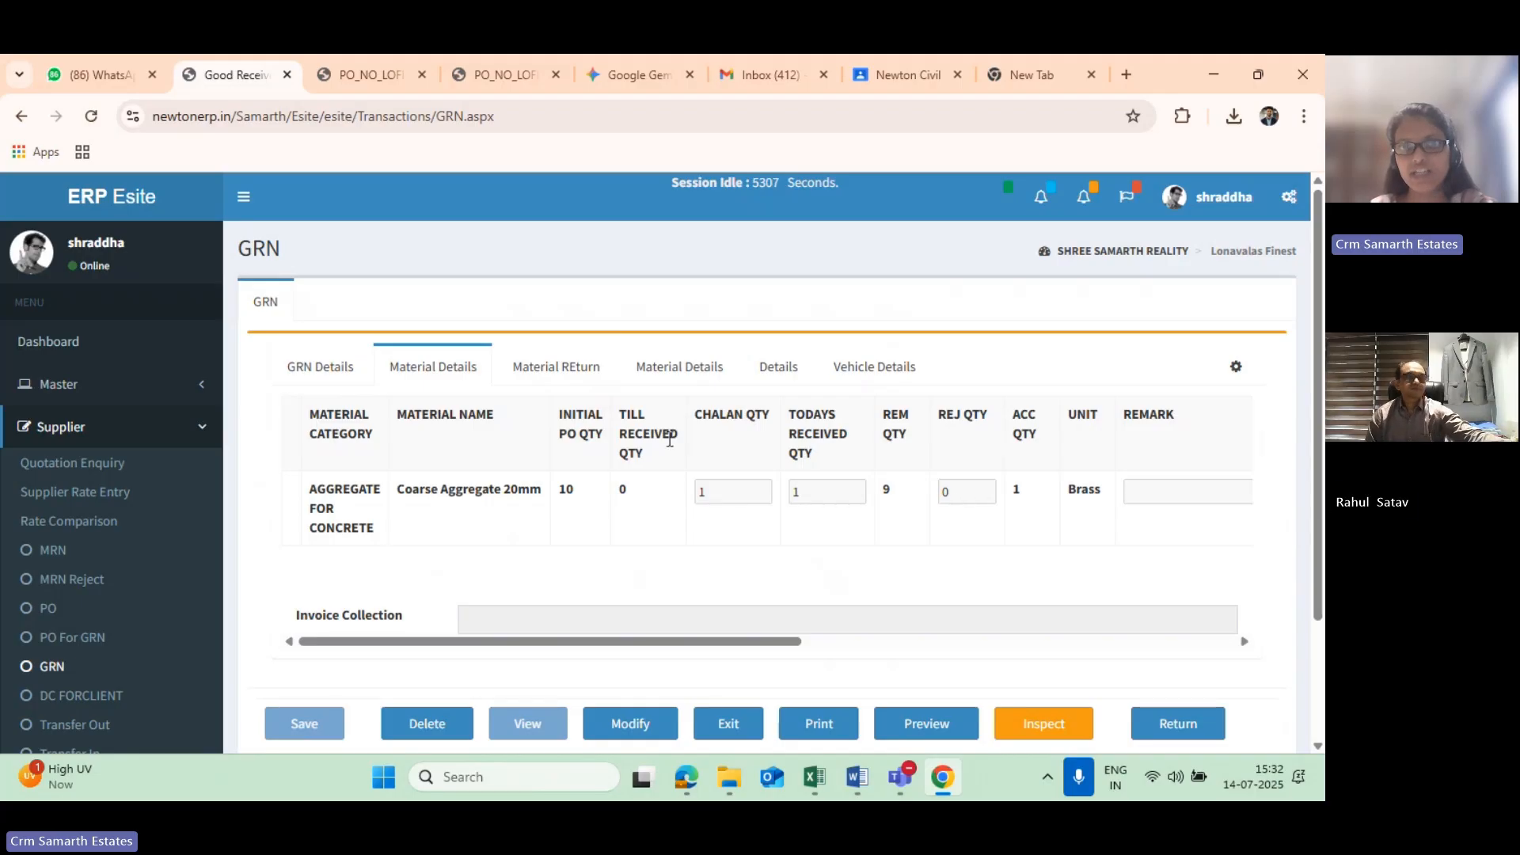
- Check the open GRN's material return section and go back to the list of PO-wise GRNs
{"action": "left_click", "coordinate": [594, 378]}
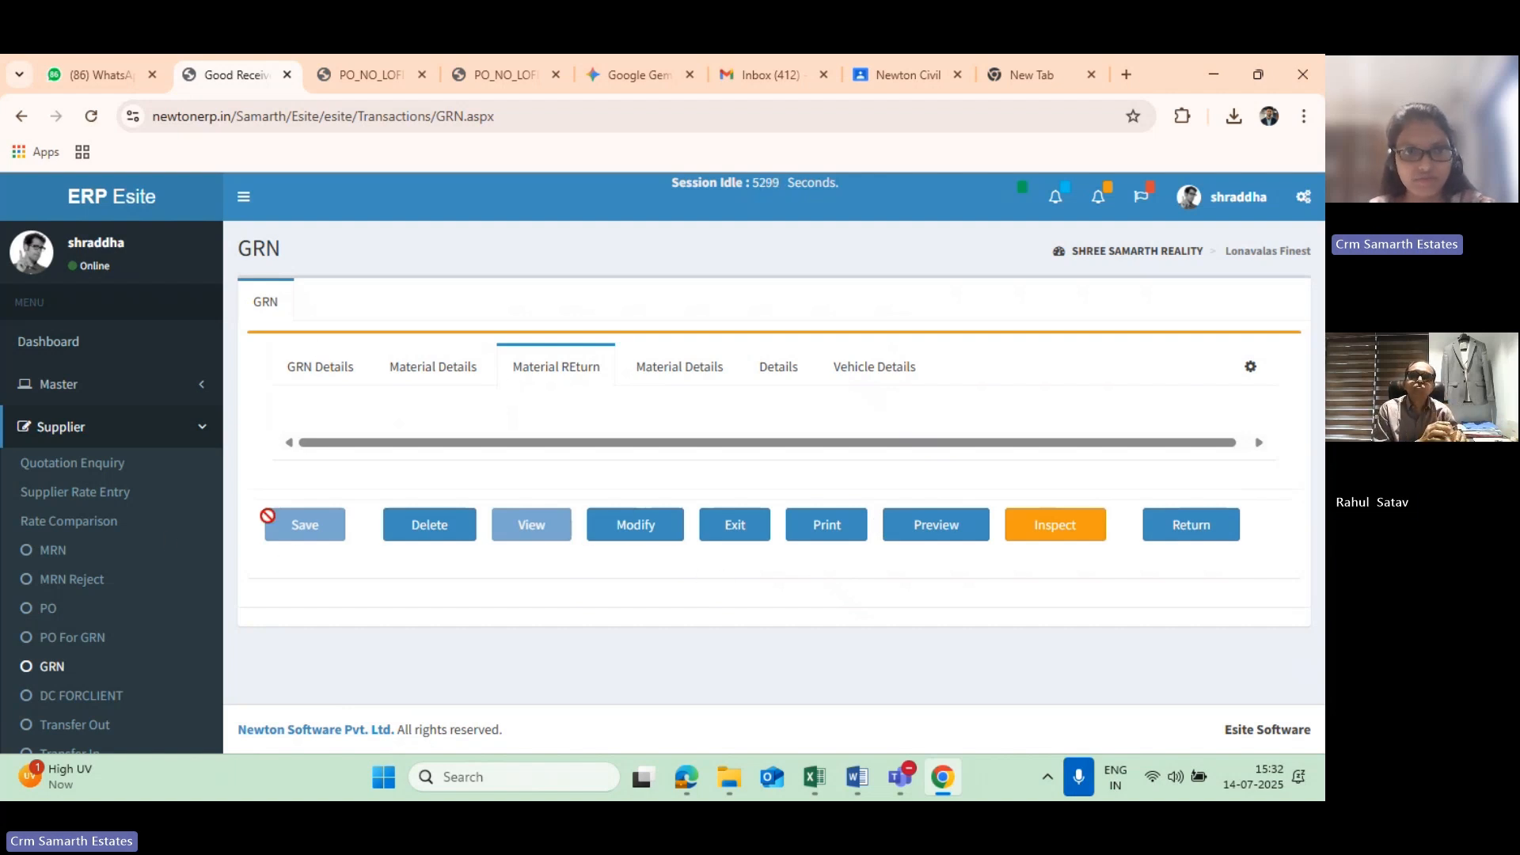
{"action": "left_click", "coordinate": [52, 666]}
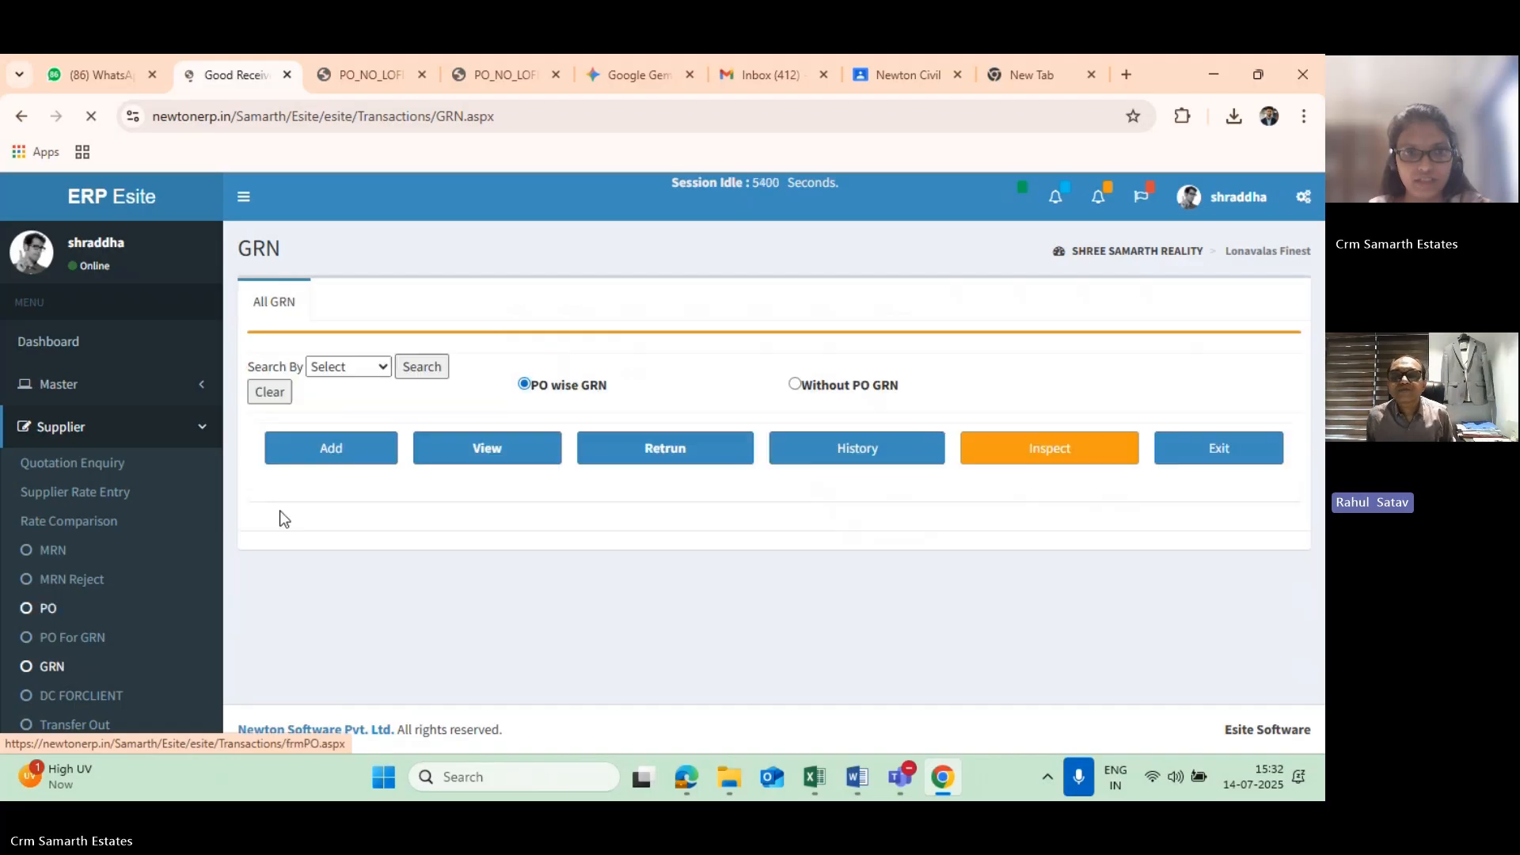
{"action": "left_click", "coordinate": [493, 444]}
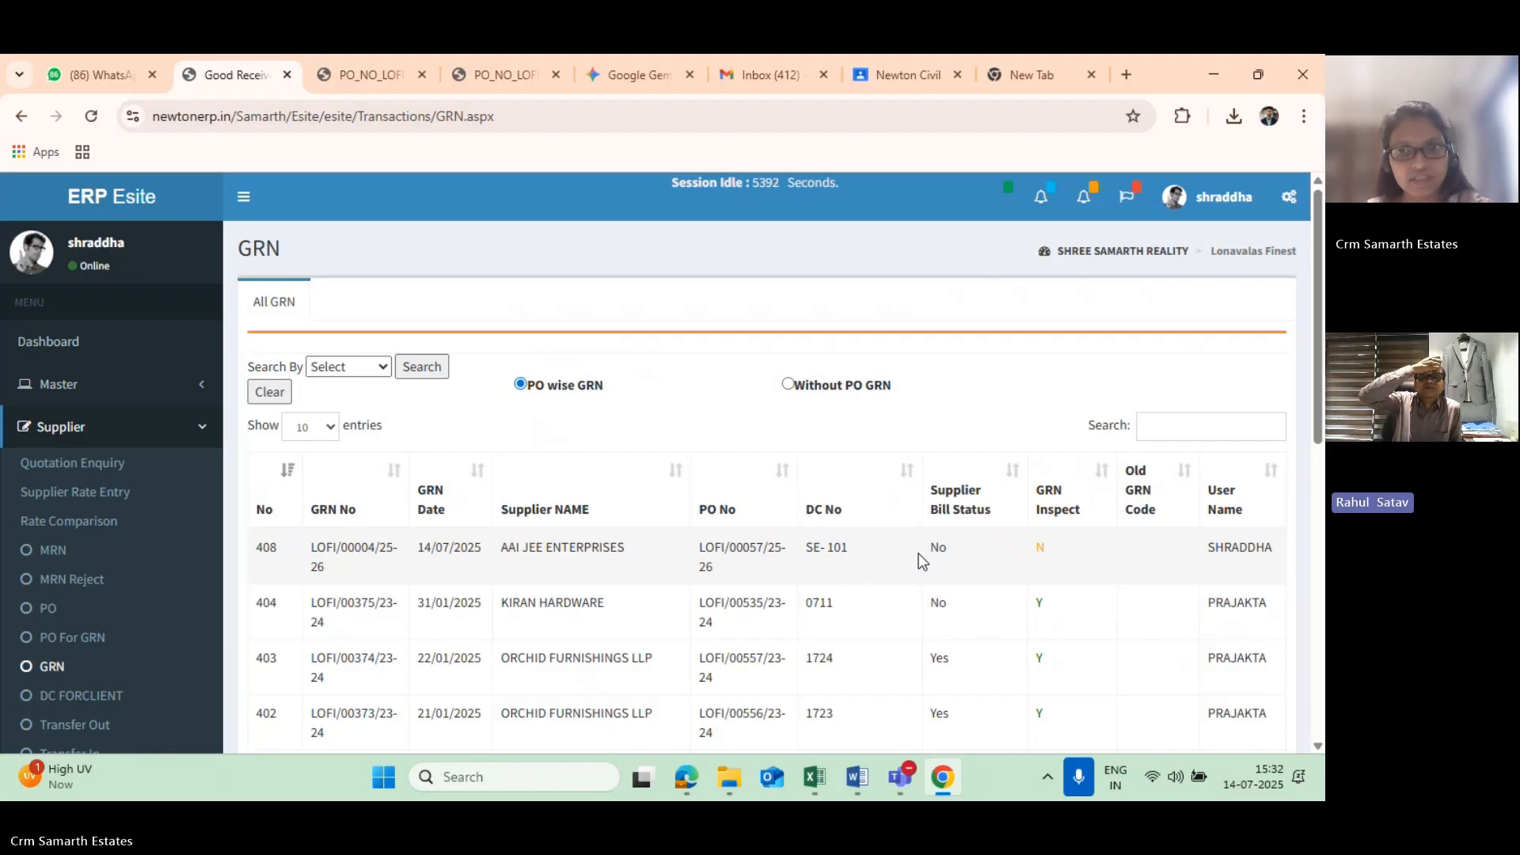
- Select the AAI JEE ENTERPRISES GRN dated 14/07/2025 in the list and open it for viewing
{"action": "scroll", "coordinate": [919, 552], "scroll_direction": "down", "scroll_amount": 1}
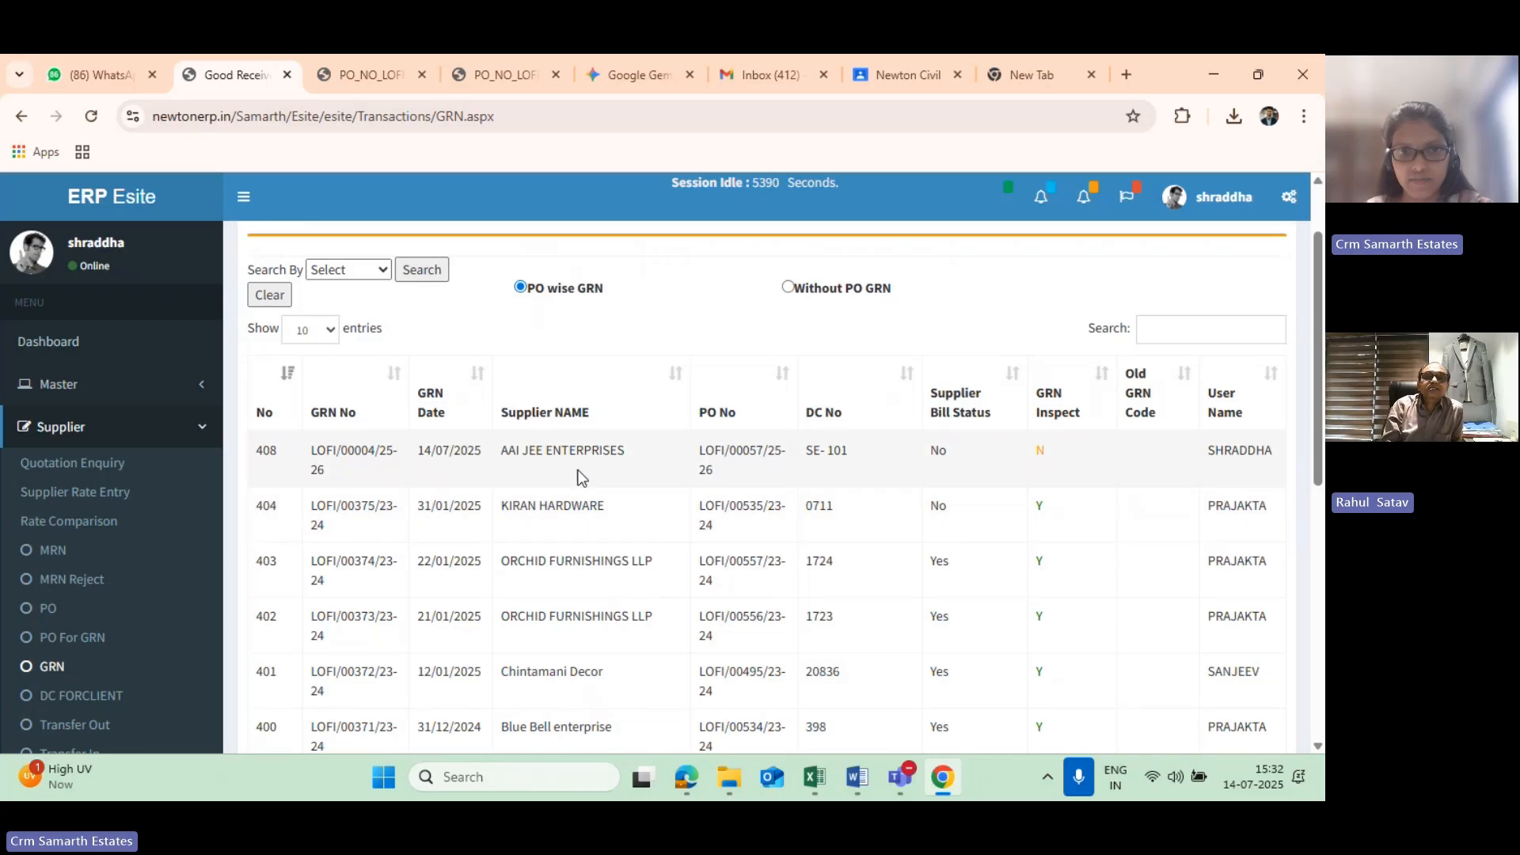
{"action": "left_click", "coordinate": [665, 468]}
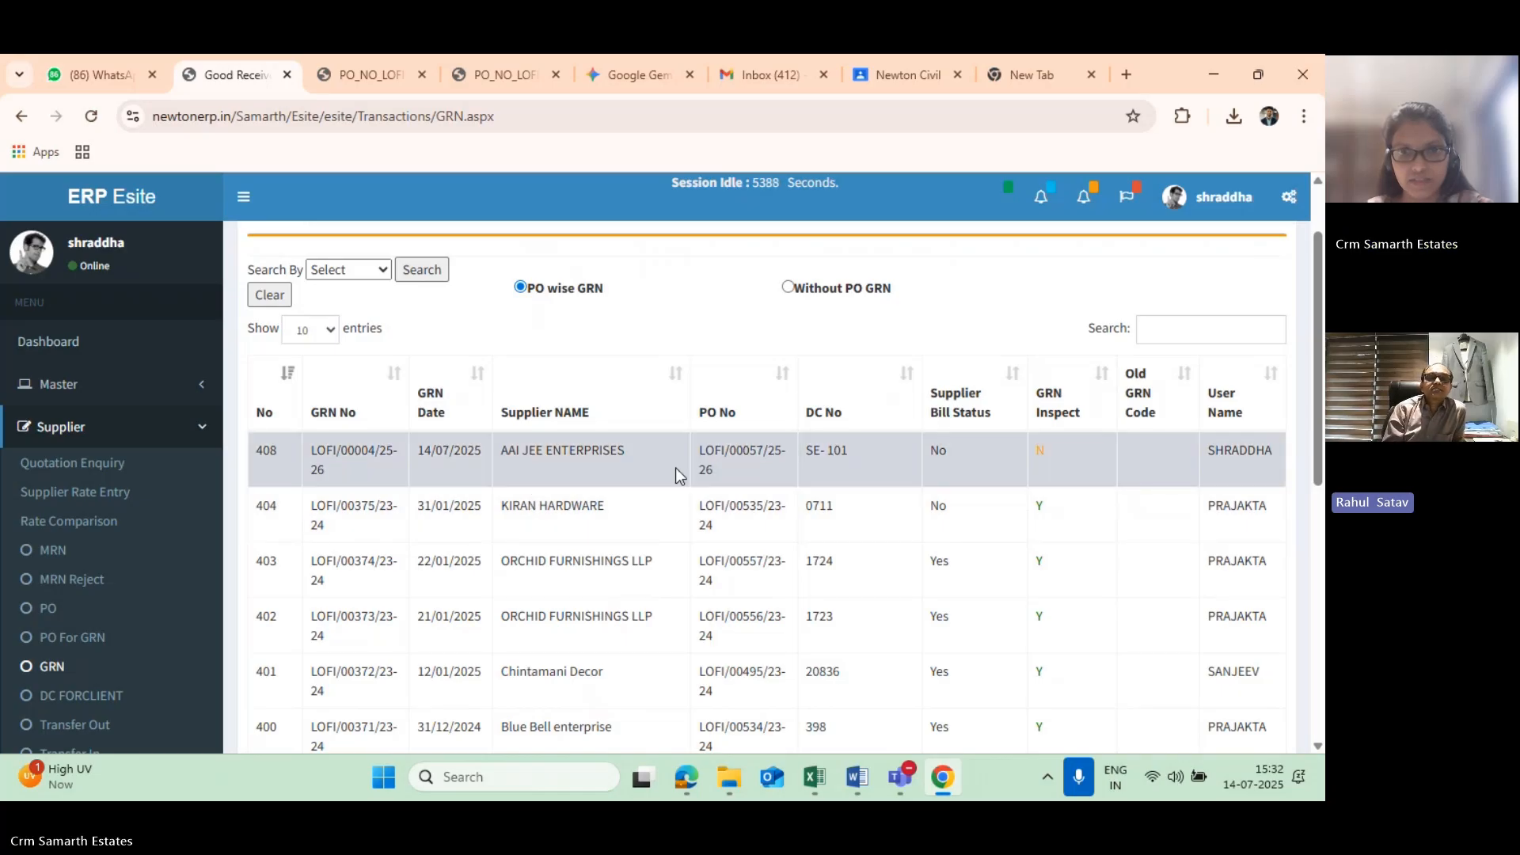
{"action": "scroll", "coordinate": [676, 468], "scroll_direction": "down", "scroll_amount": 5}
{"action": "left_click", "coordinate": [507, 568]}
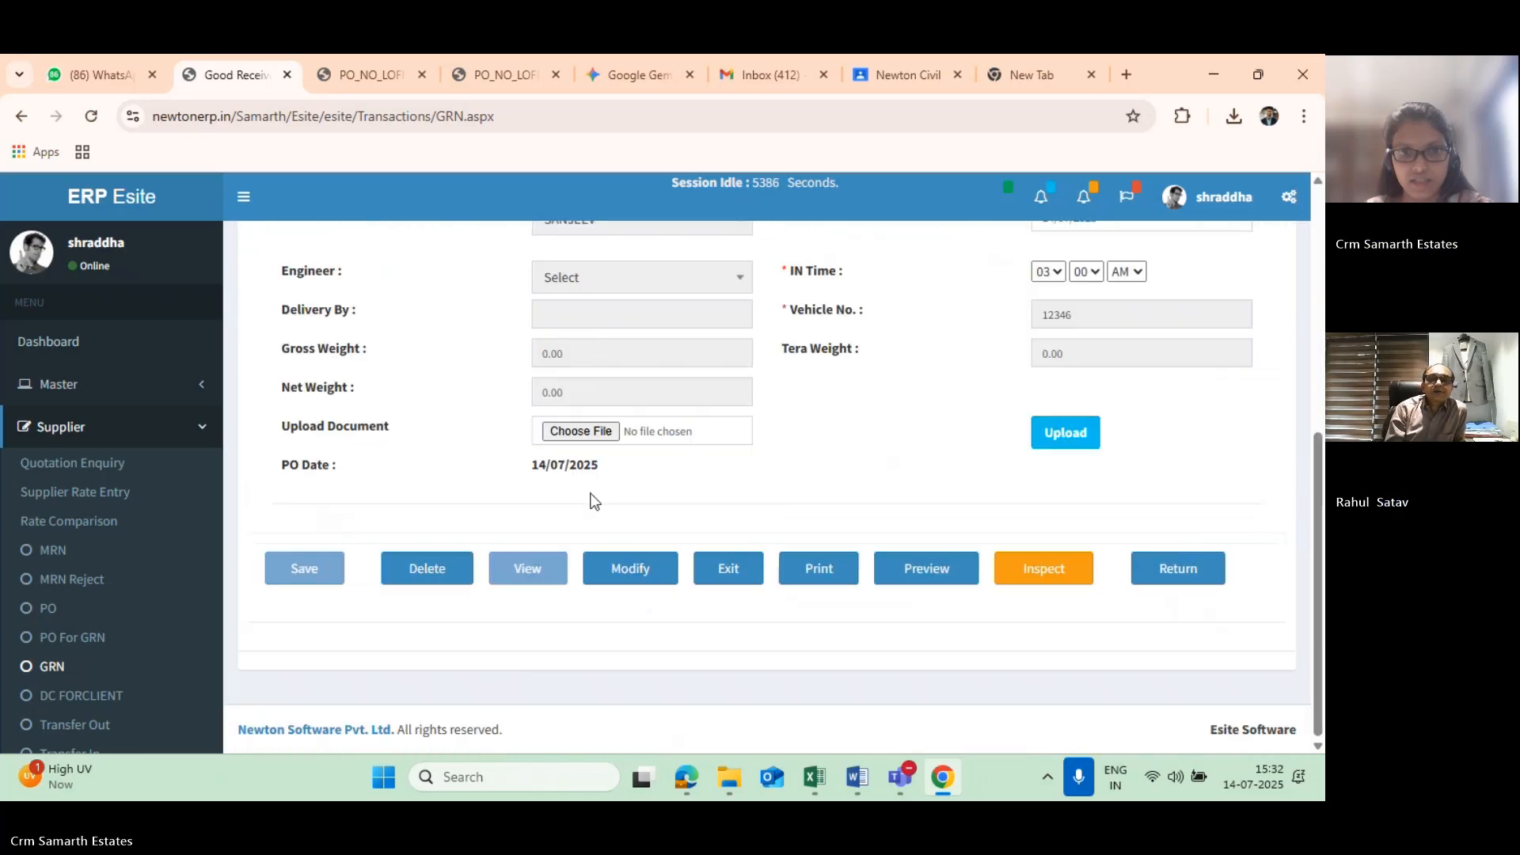
- Set Vehicle Measure Required to Yes in the GRN's vehicle details
{"action": "scroll", "coordinate": [692, 464], "scroll_direction": "up", "scroll_amount": 5}
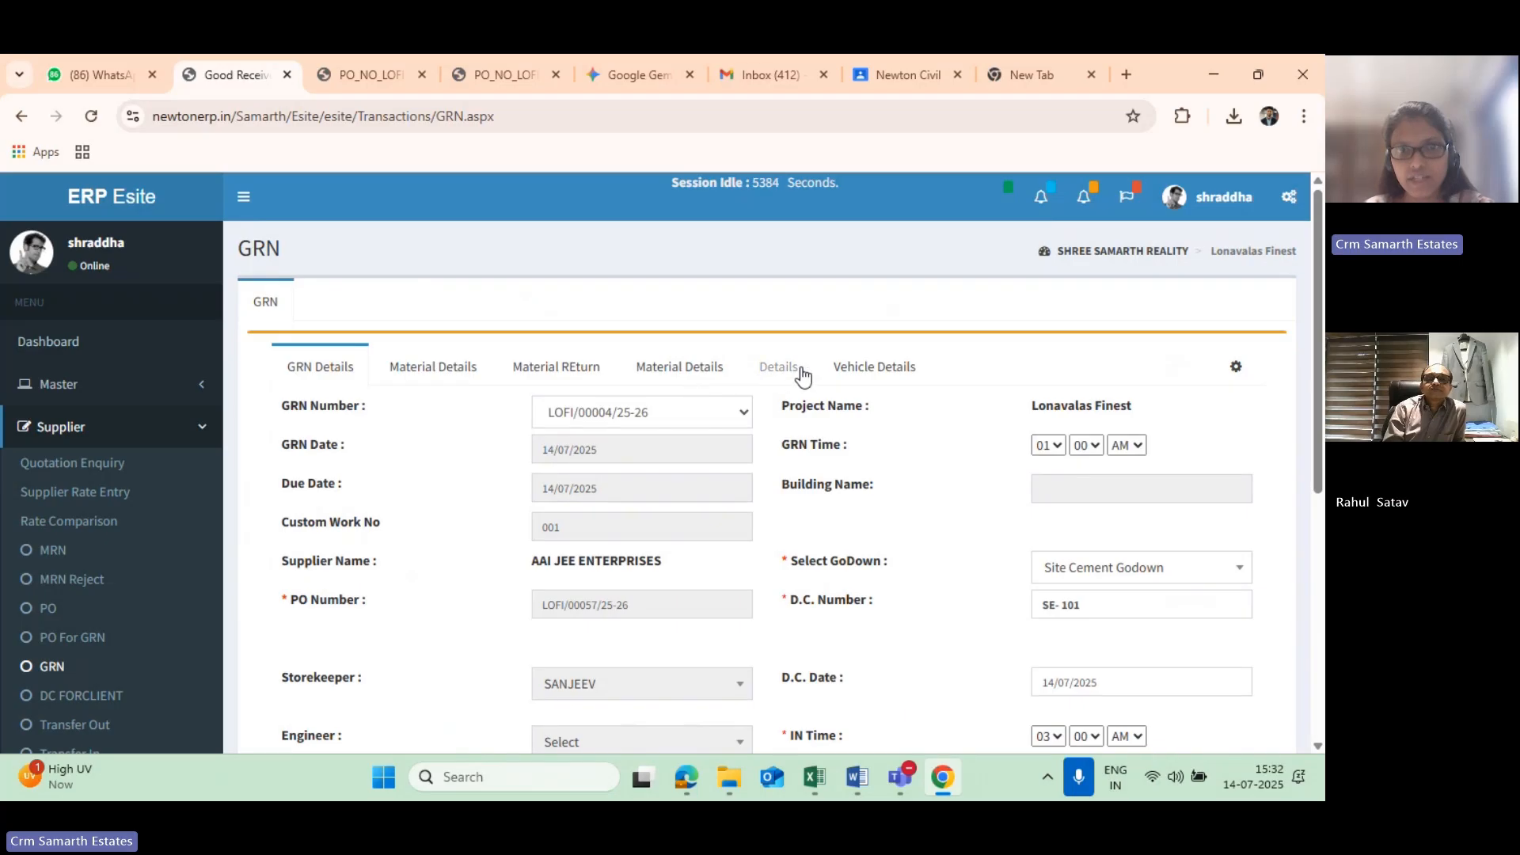
{"action": "left_click", "coordinate": [801, 372]}
{"action": "left_click", "coordinate": [876, 366]}
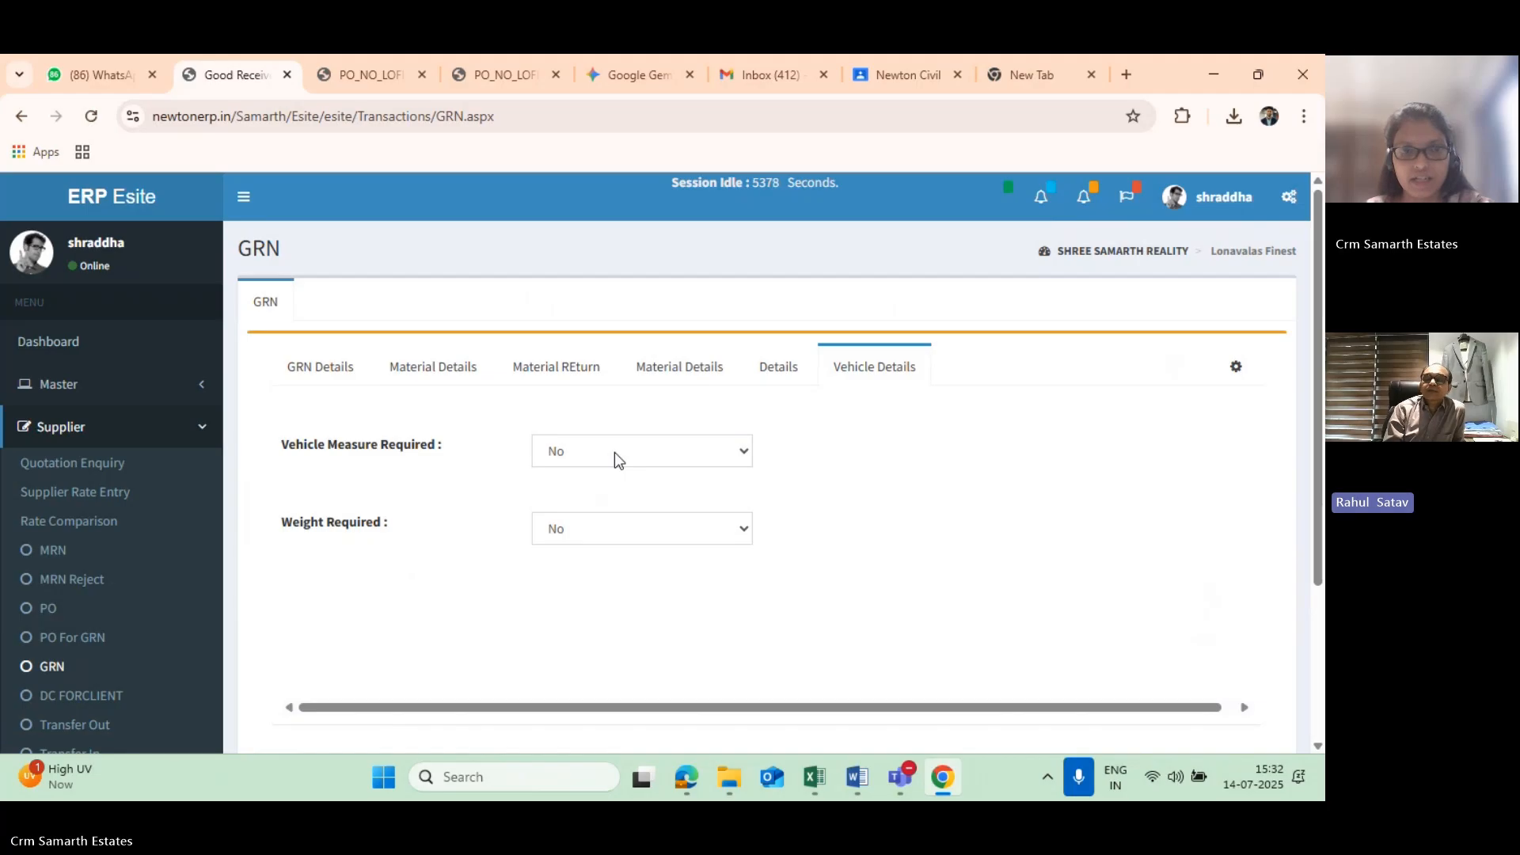
{"action": "left_click", "coordinate": [662, 445]}
{"action": "left_click", "coordinate": [638, 501]}
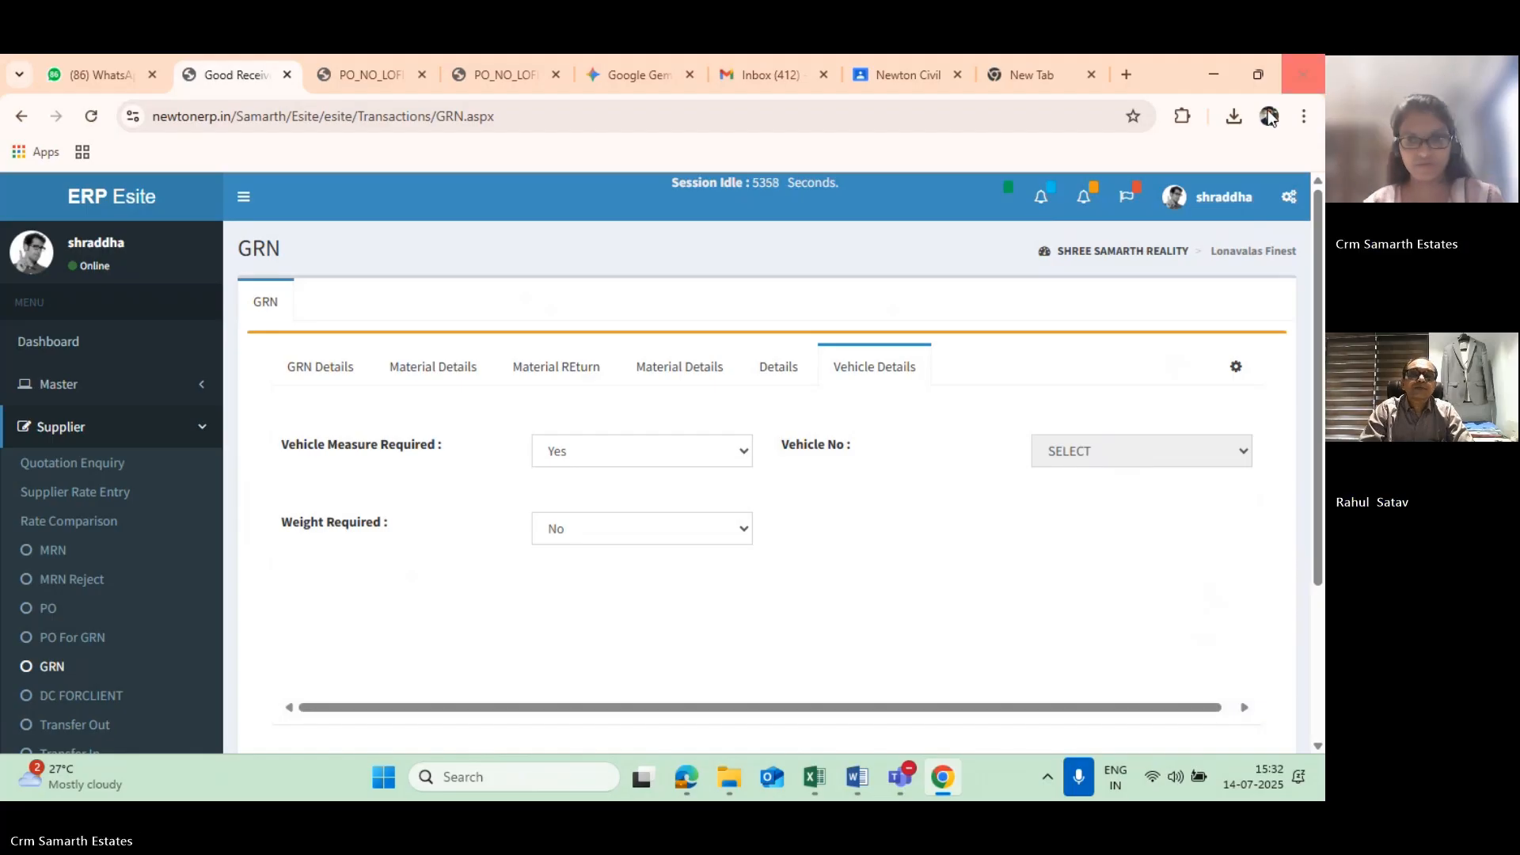
- Examine the available choices for Vehicle Measure Required and Weight Required in the vehicle details
{"action": "scroll", "coordinate": [524, 601], "scroll_direction": "down", "scroll_amount": 3}
{"action": "scroll", "coordinate": [520, 485], "scroll_direction": "up", "scroll_amount": 3}
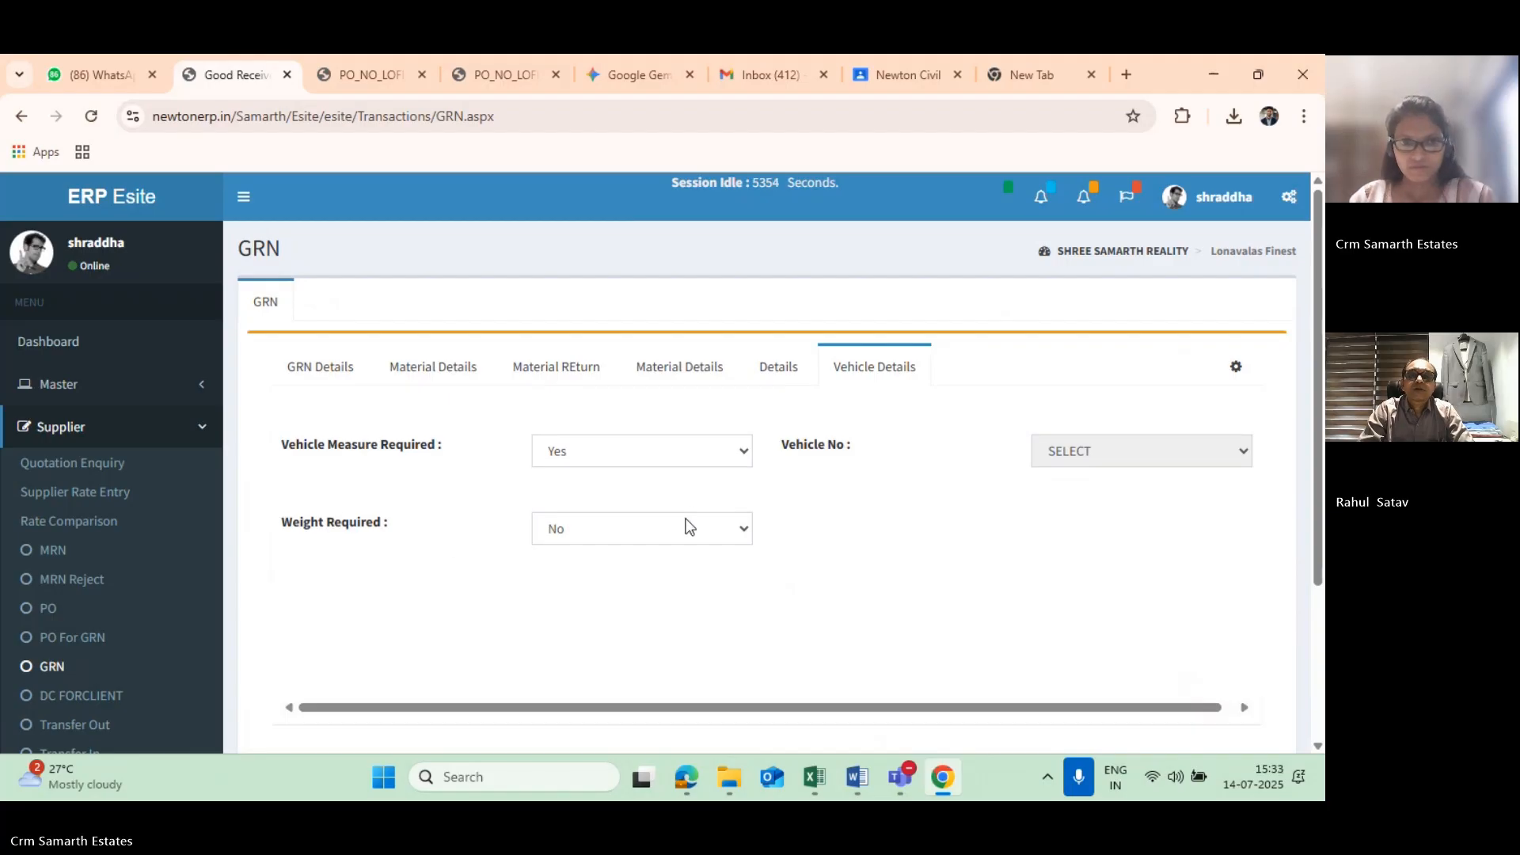
{"action": "scroll", "coordinate": [689, 526], "scroll_direction": "down", "scroll_amount": 1}
{"action": "left_click", "coordinate": [636, 354]}
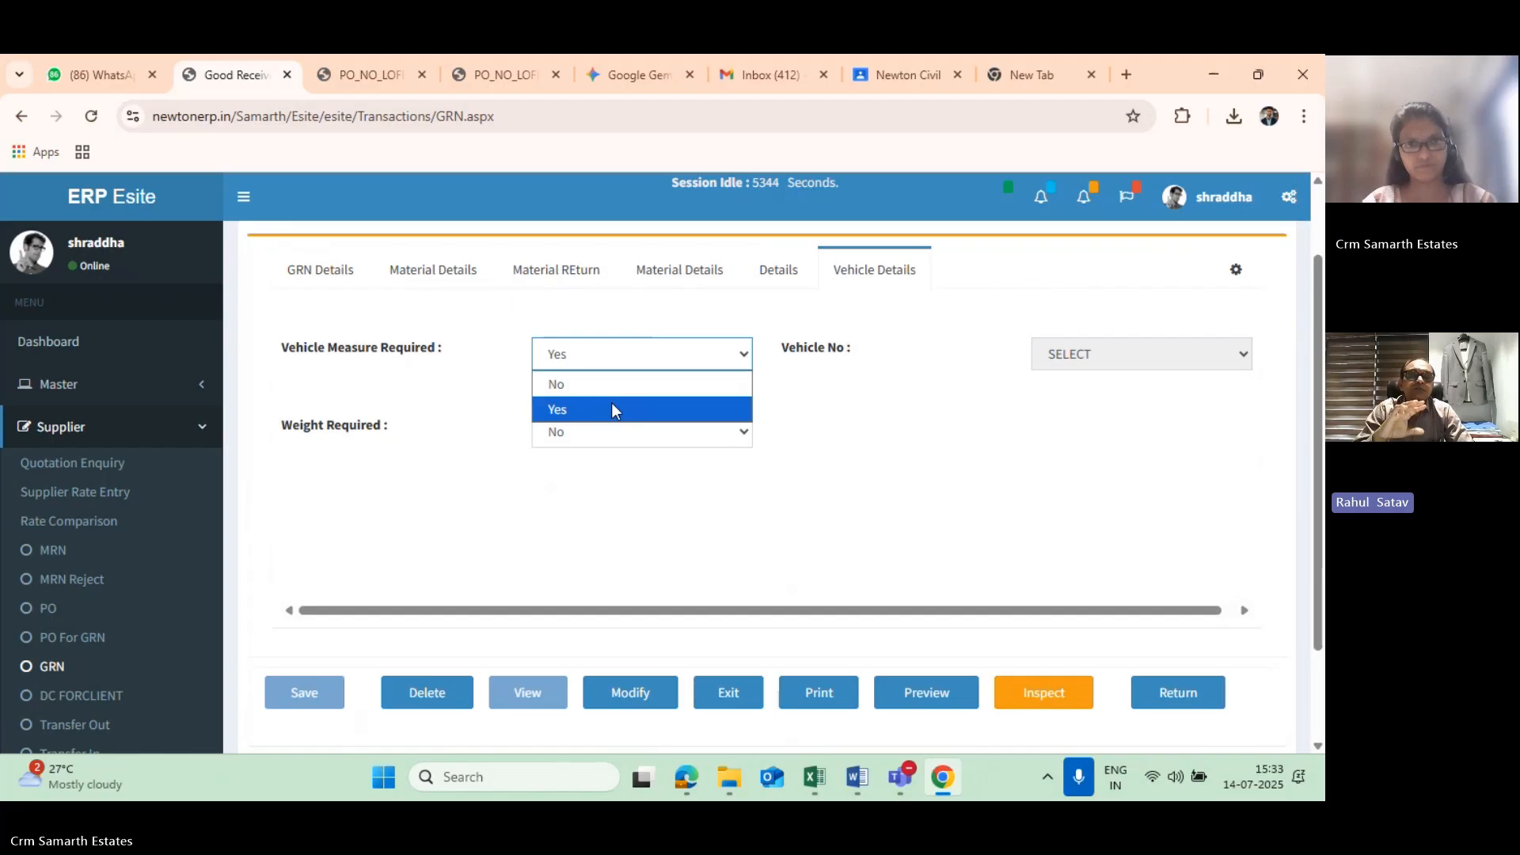
{"action": "left_click", "coordinate": [848, 385]}
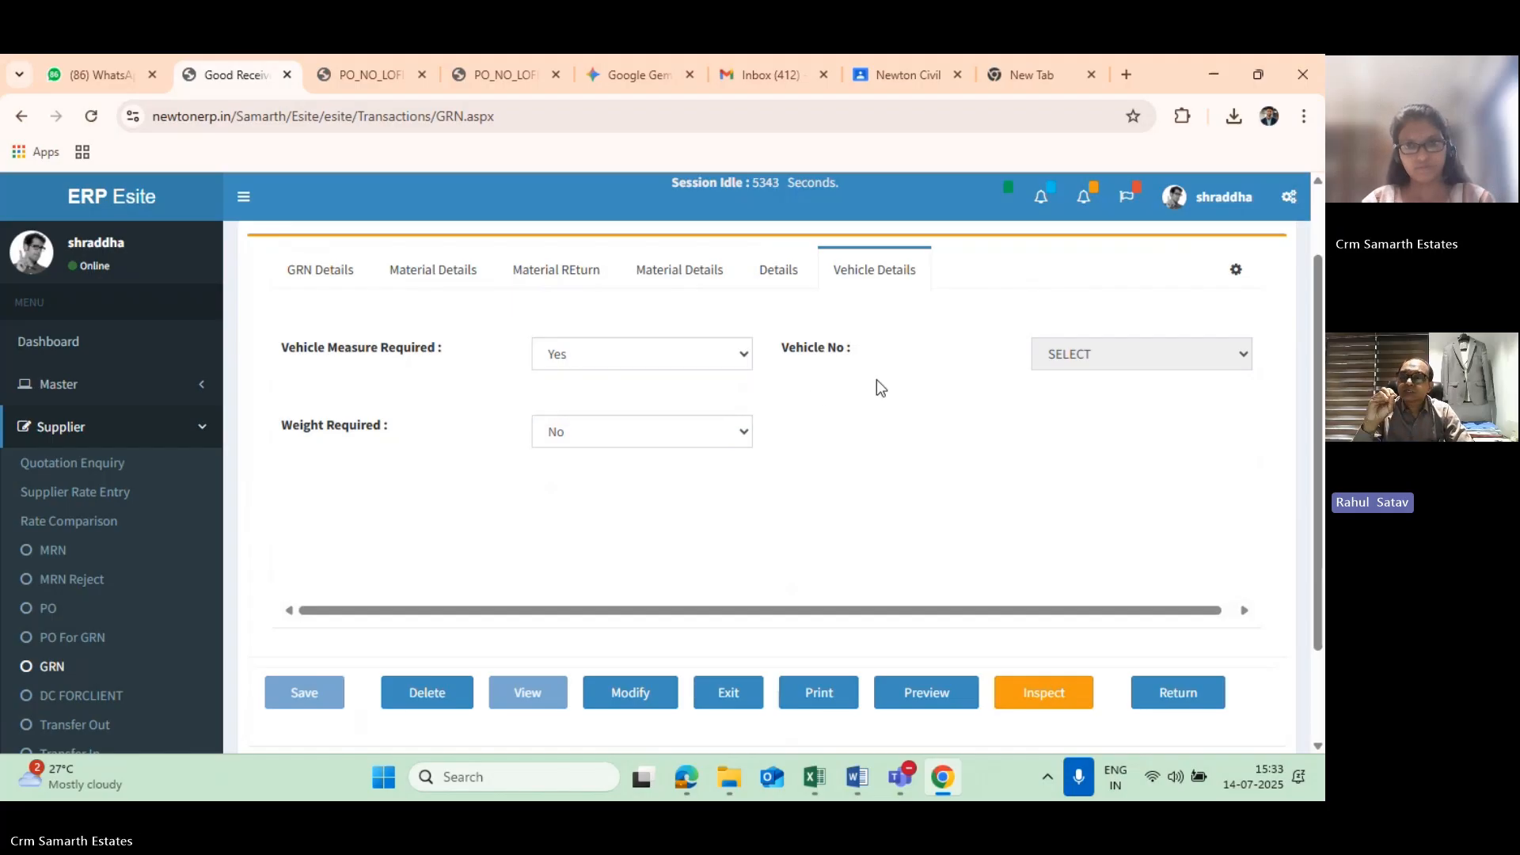
{"action": "left_click", "coordinate": [571, 430]}
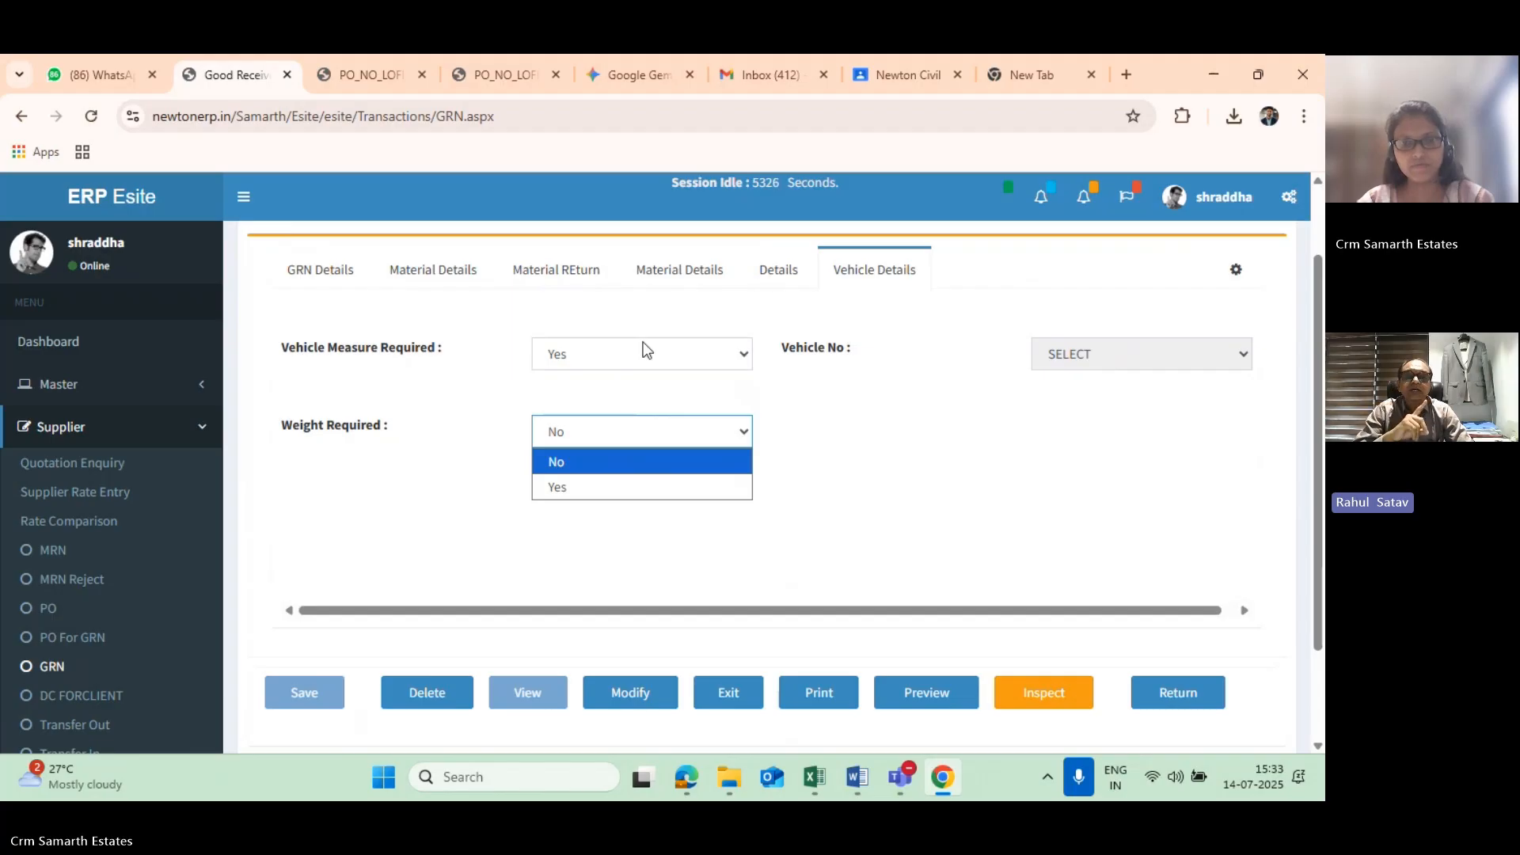
- Return to the PO-wise GRN list and review the inspection status and available actions for its entries
{"action": "left_click", "coordinate": [33, 673]}
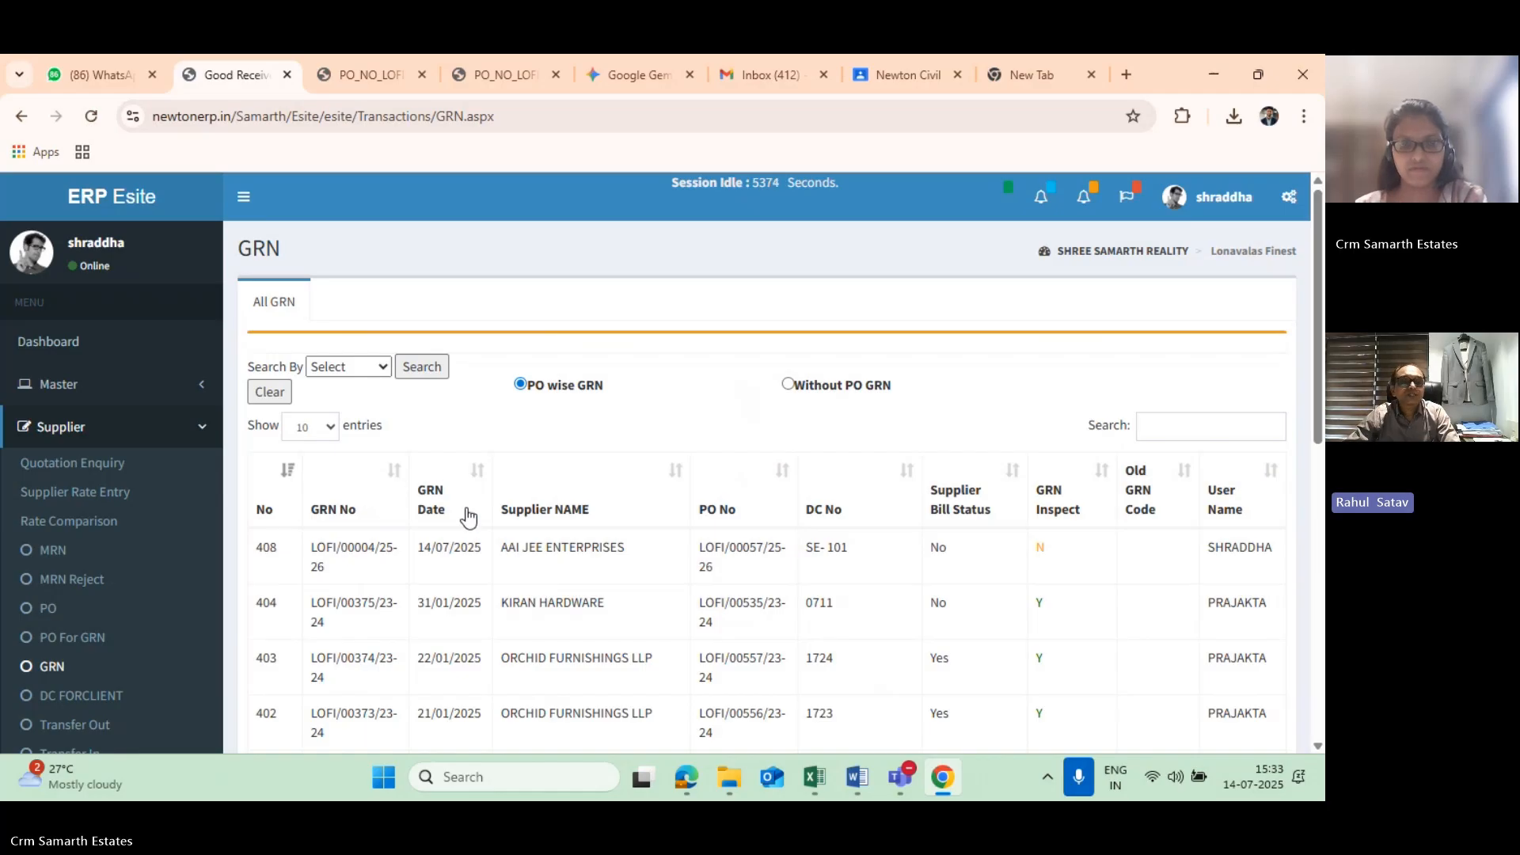
{"action": "scroll", "coordinate": [630, 531], "scroll_direction": "down", "scroll_amount": 1}
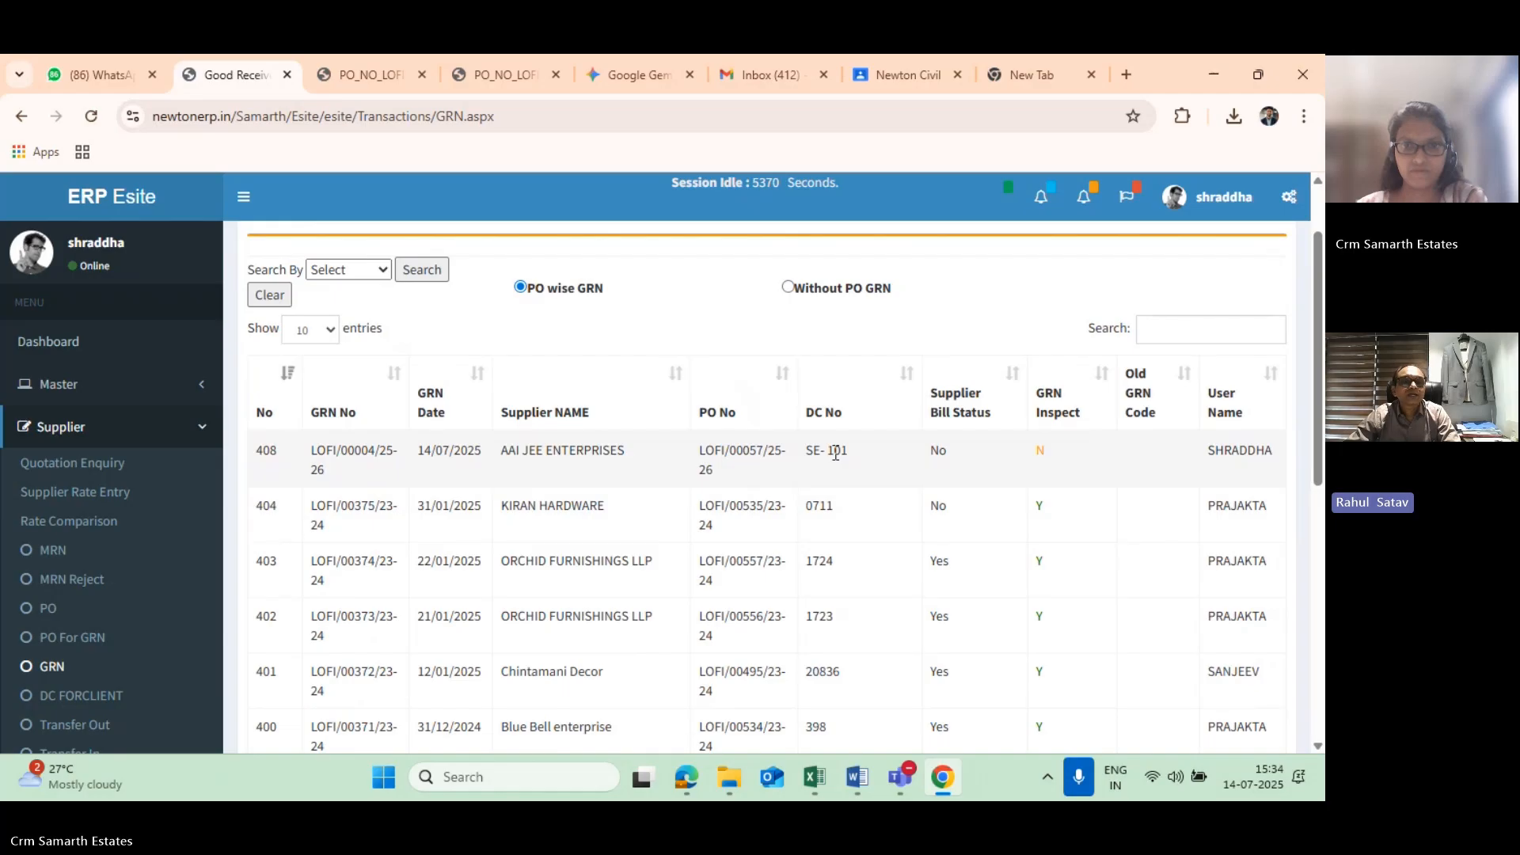
{"action": "scroll", "coordinate": [835, 457], "scroll_direction": "down", "scroll_amount": 5}
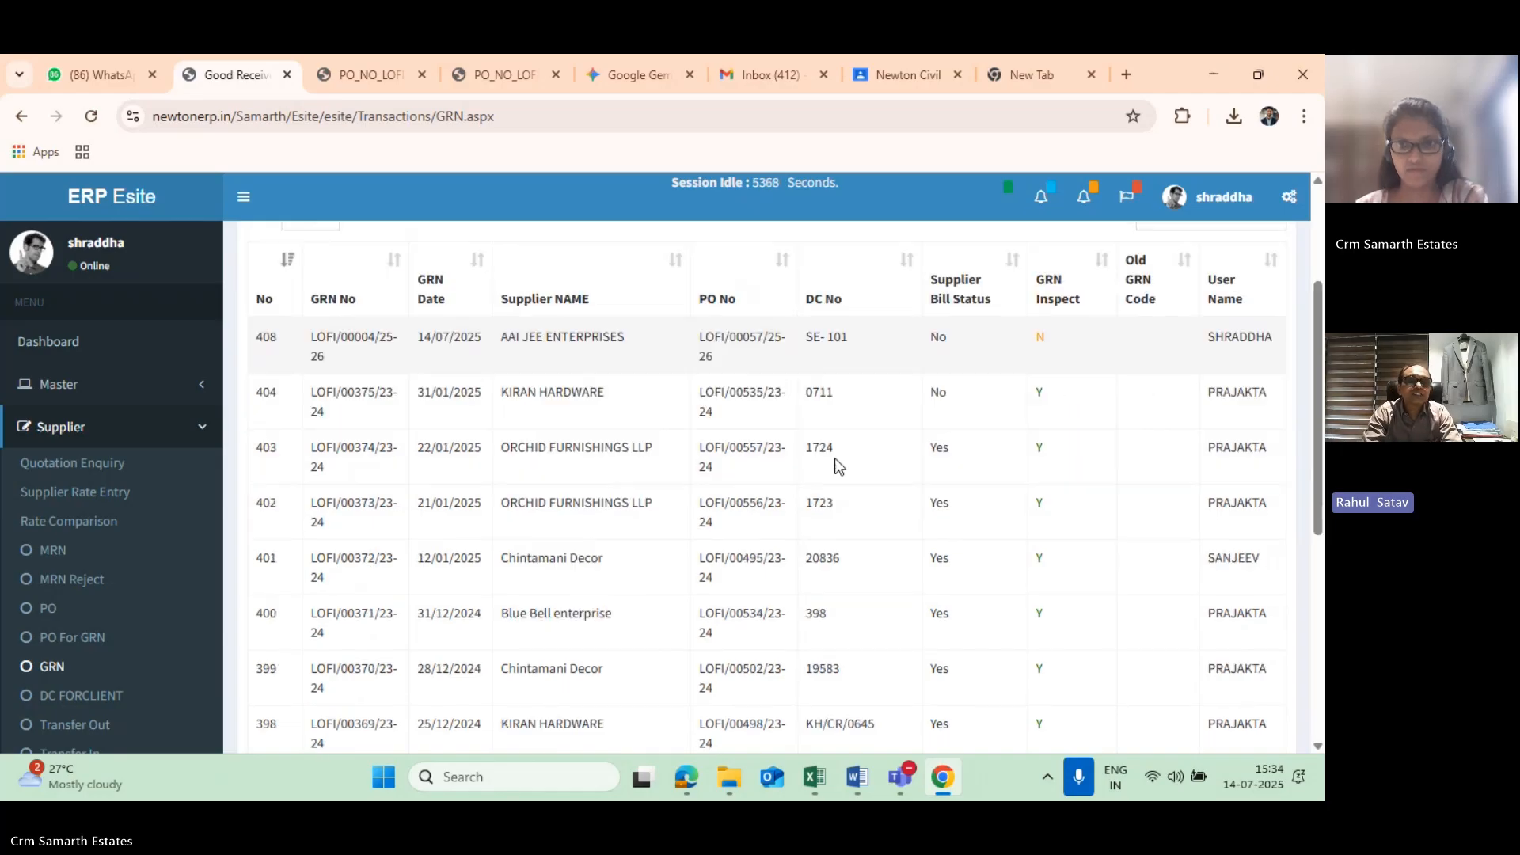
{"action": "scroll", "coordinate": [837, 471], "scroll_direction": "up", "scroll_amount": 2}
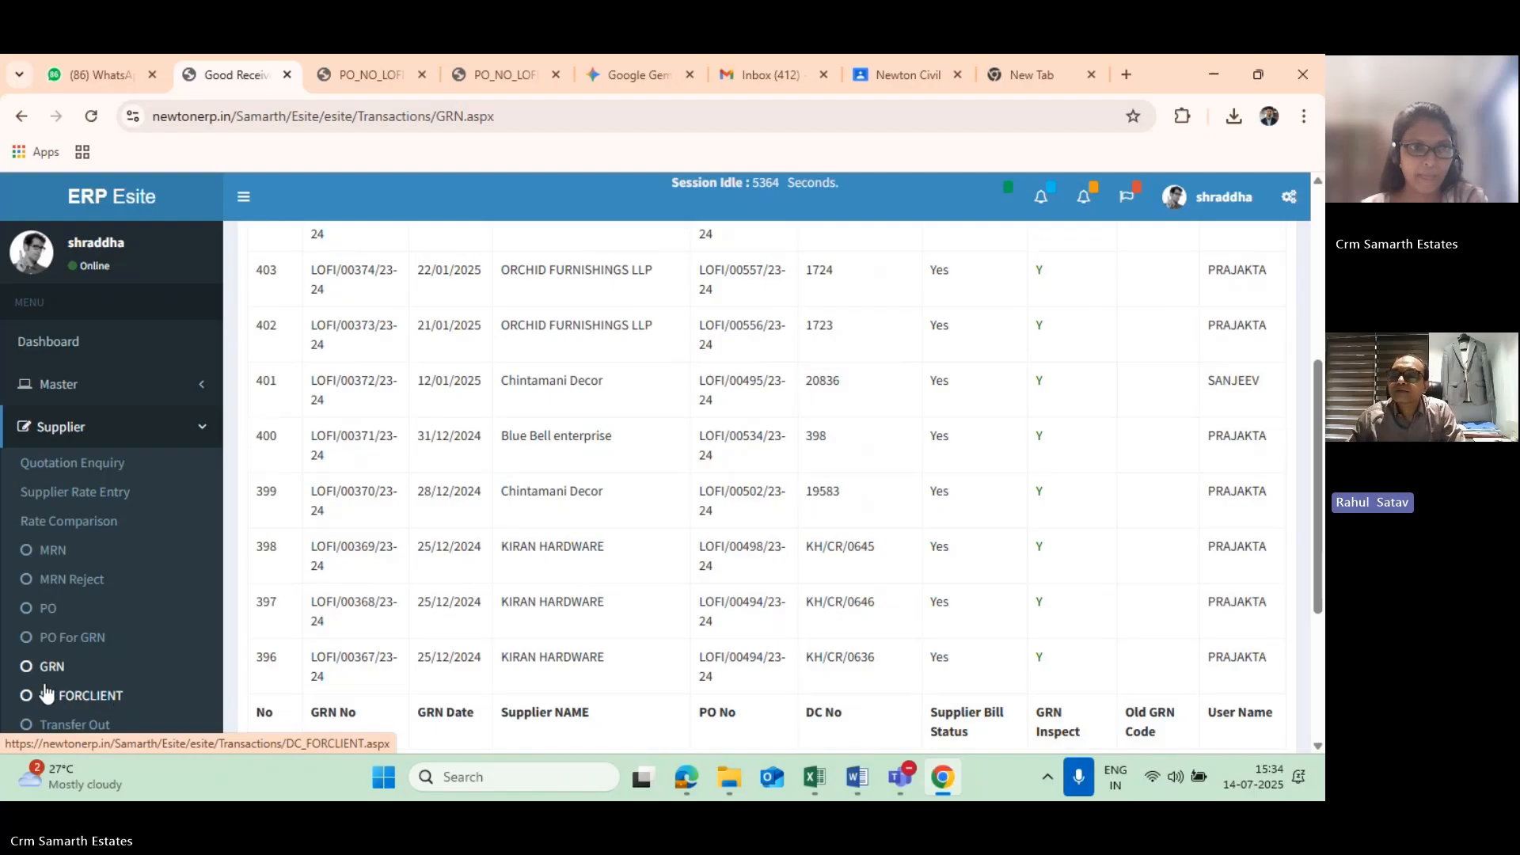
{"action": "scroll", "coordinate": [532, 565], "scroll_direction": "up", "scroll_amount": 2}
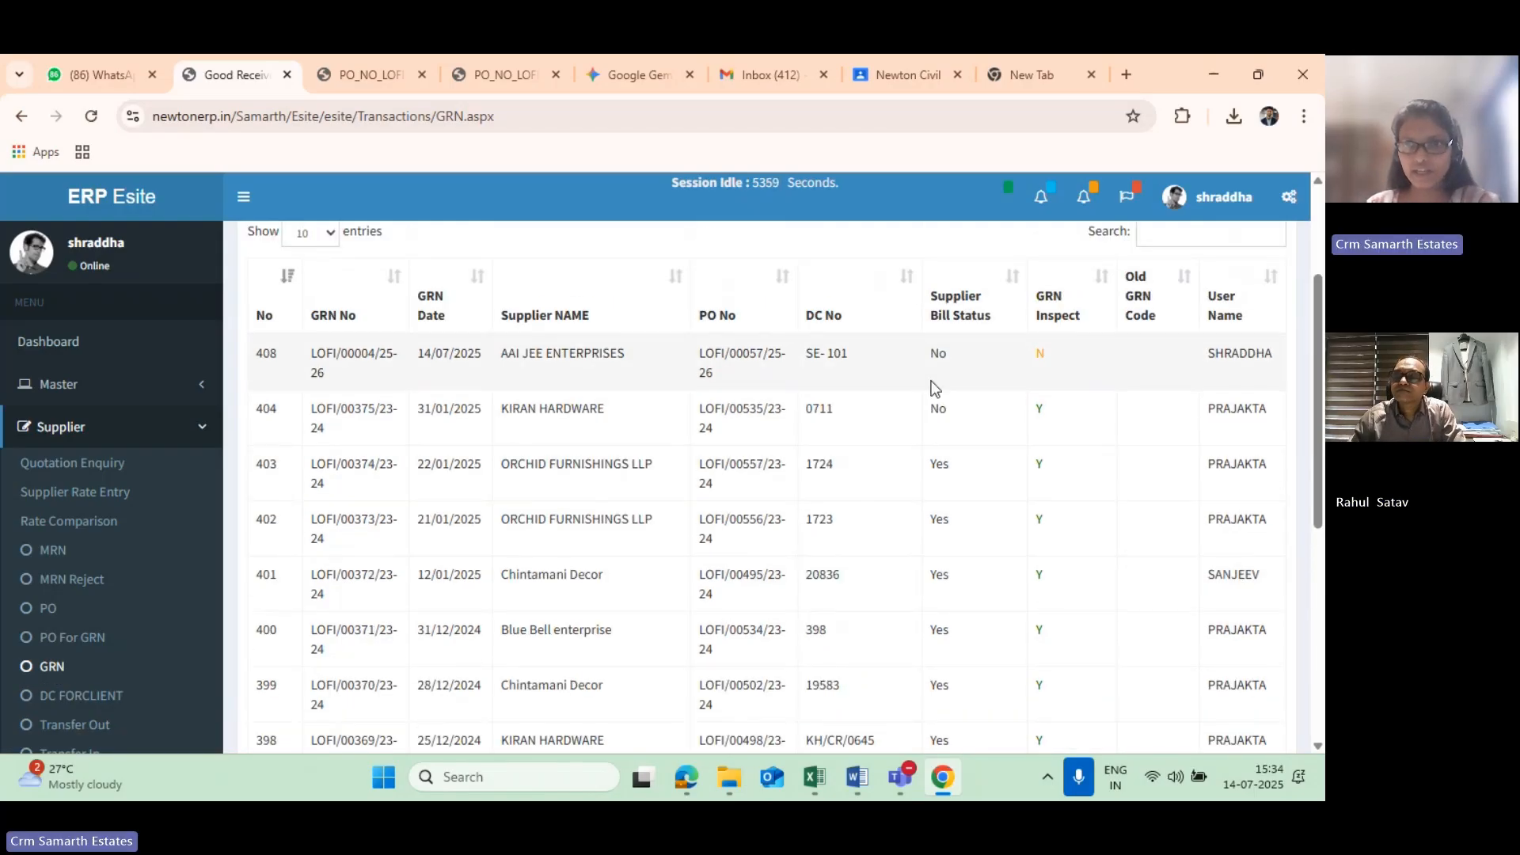
{"action": "scroll", "coordinate": [1029, 419], "scroll_direction": "down", "scroll_amount": 3}
{"action": "scroll", "coordinate": [1044, 441], "scroll_direction": "down", "scroll_amount": 1}
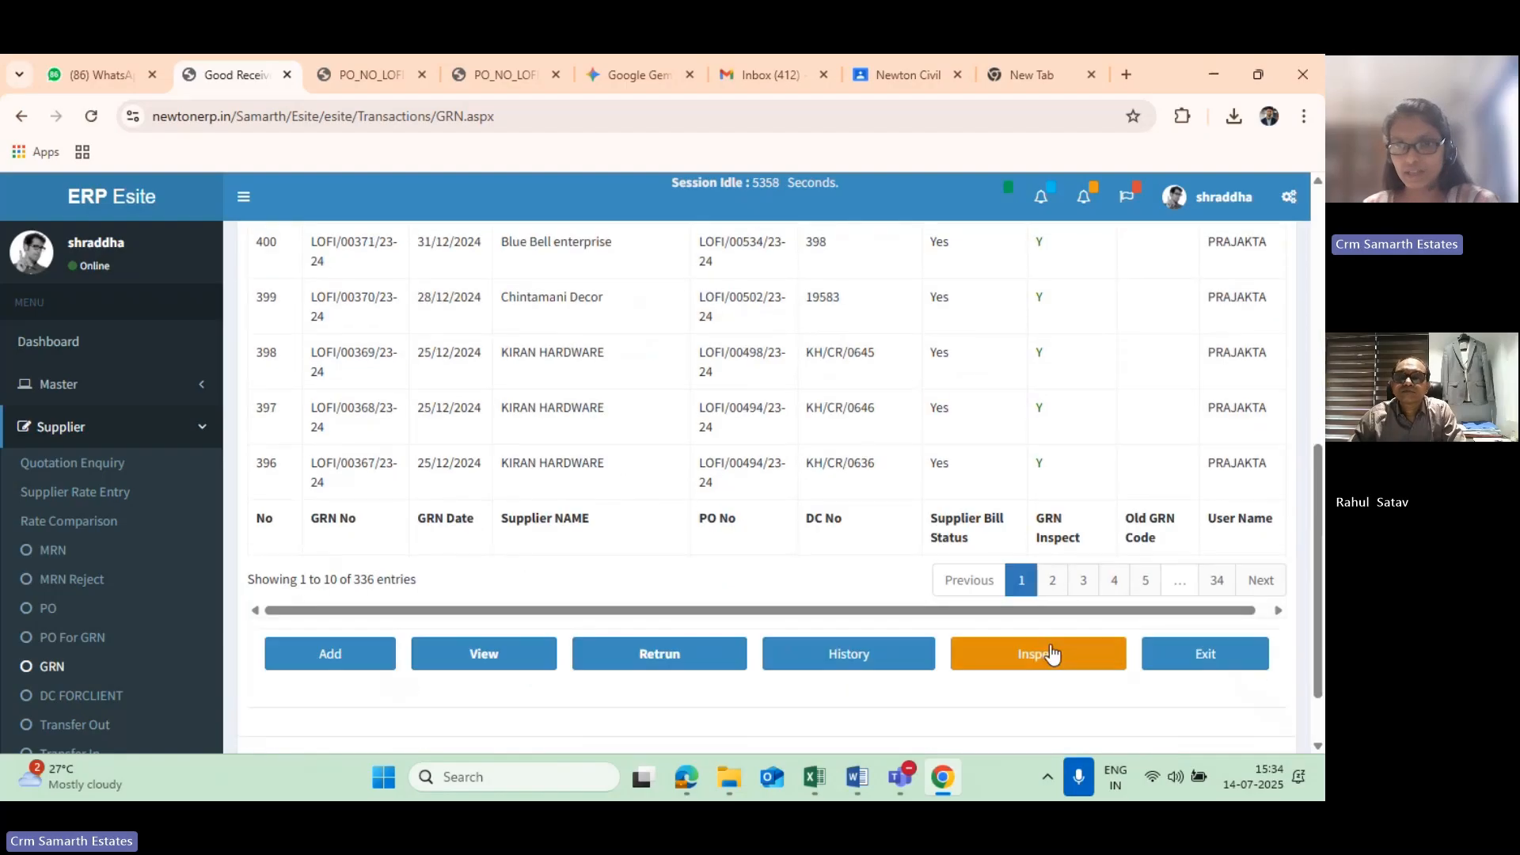
- Inspect the AAI JEE ENTERPRISES GRN dated 14/07/2025, save the inspection and dismiss the notice
{"action": "scroll", "coordinate": [980, 391], "scroll_direction": "up", "scroll_amount": 5}
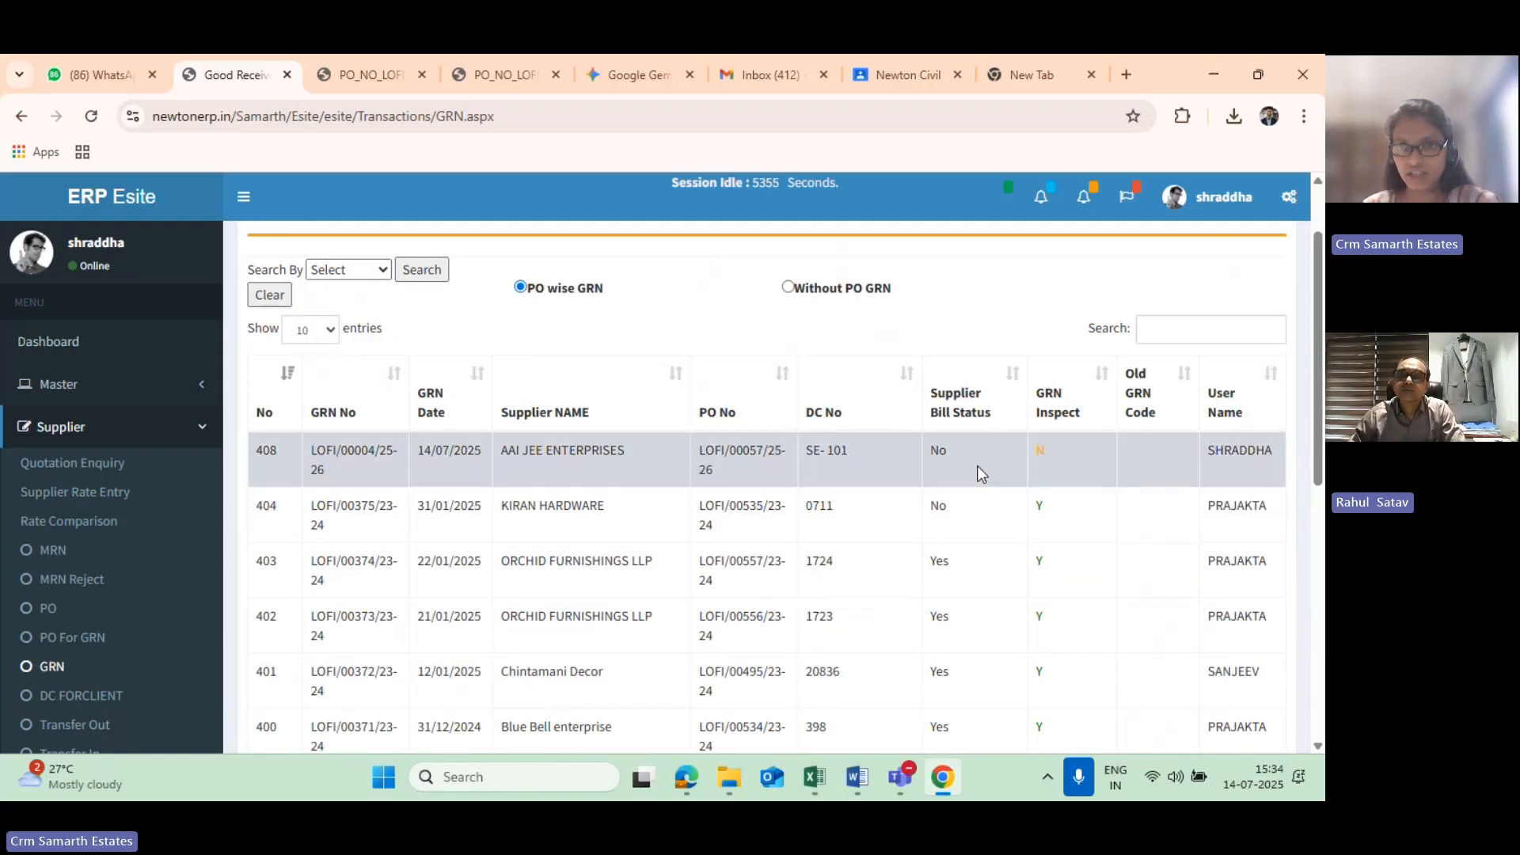
{"action": "scroll", "coordinate": [1062, 506], "scroll_direction": "down", "scroll_amount": 8}
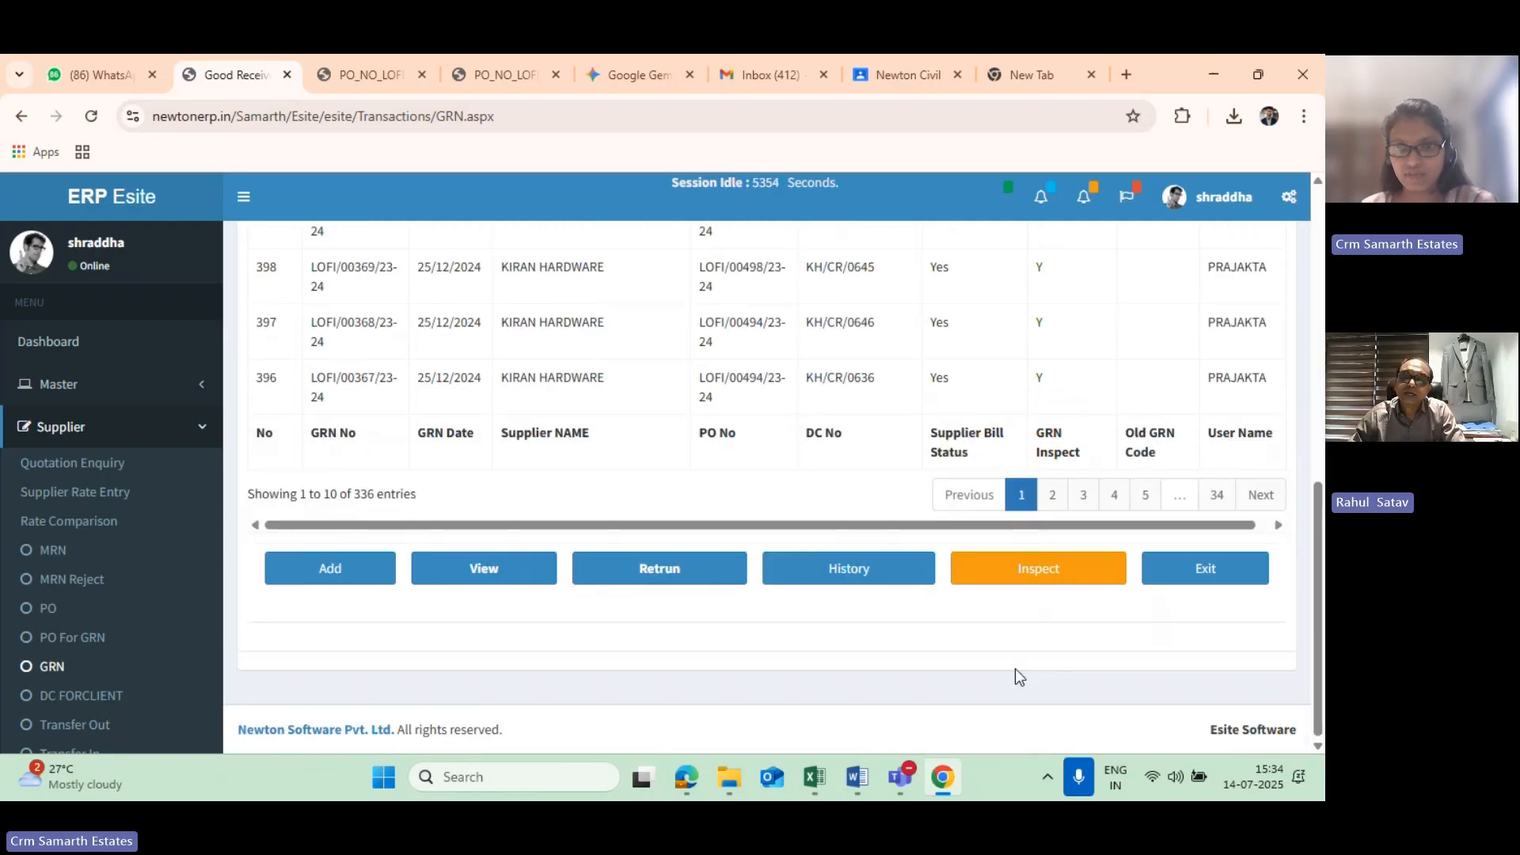
{"action": "left_click", "coordinate": [1019, 565]}
{"action": "scroll", "coordinate": [782, 541], "scroll_direction": "down", "scroll_amount": 2}
{"action": "scroll", "coordinate": [782, 537], "scroll_direction": "down", "scroll_amount": 2}
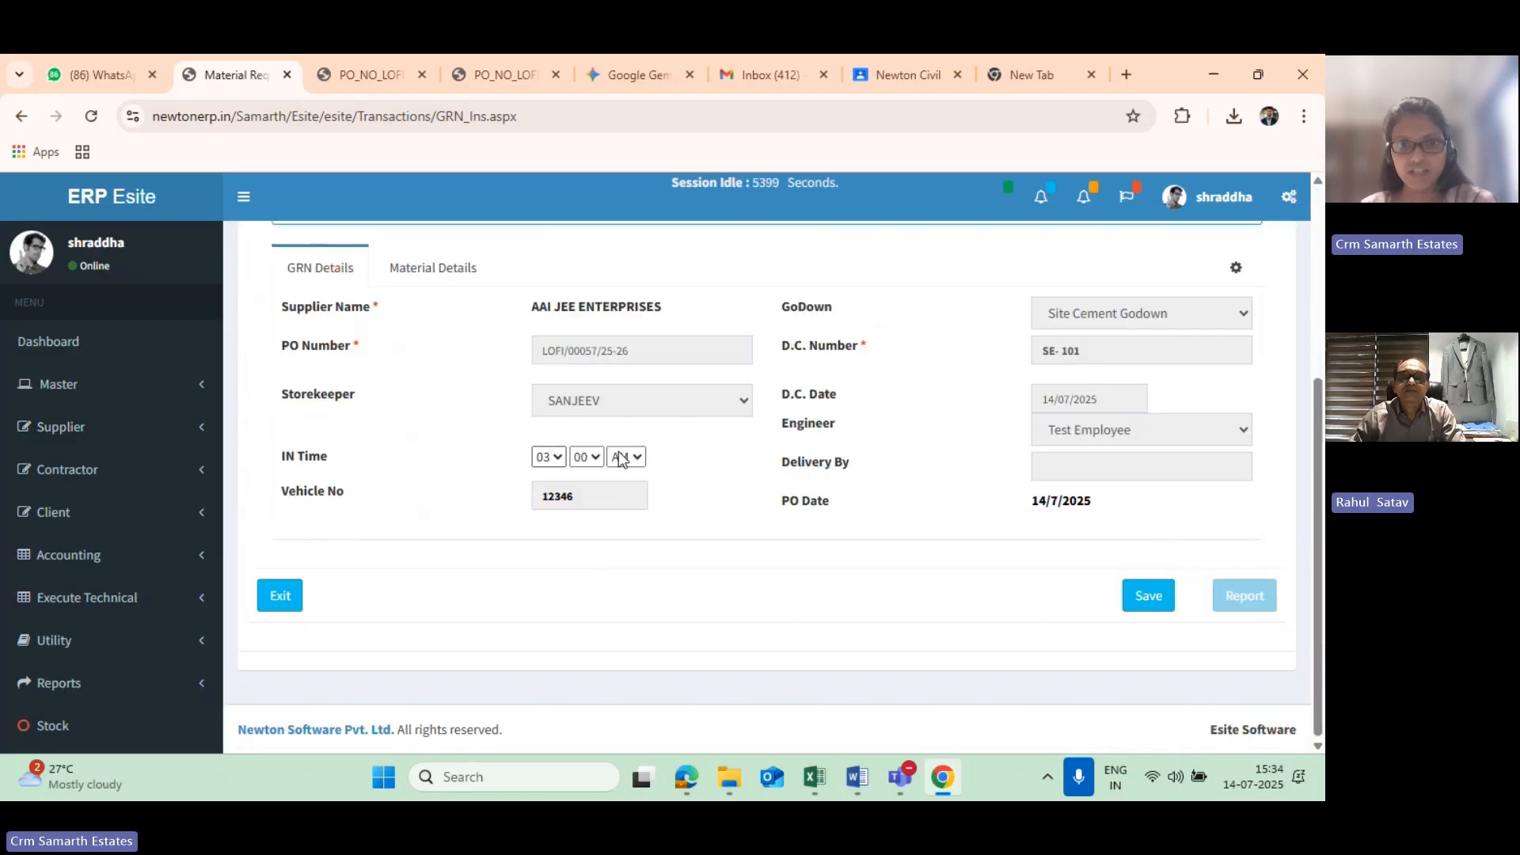
{"action": "left_click", "coordinate": [1145, 597]}
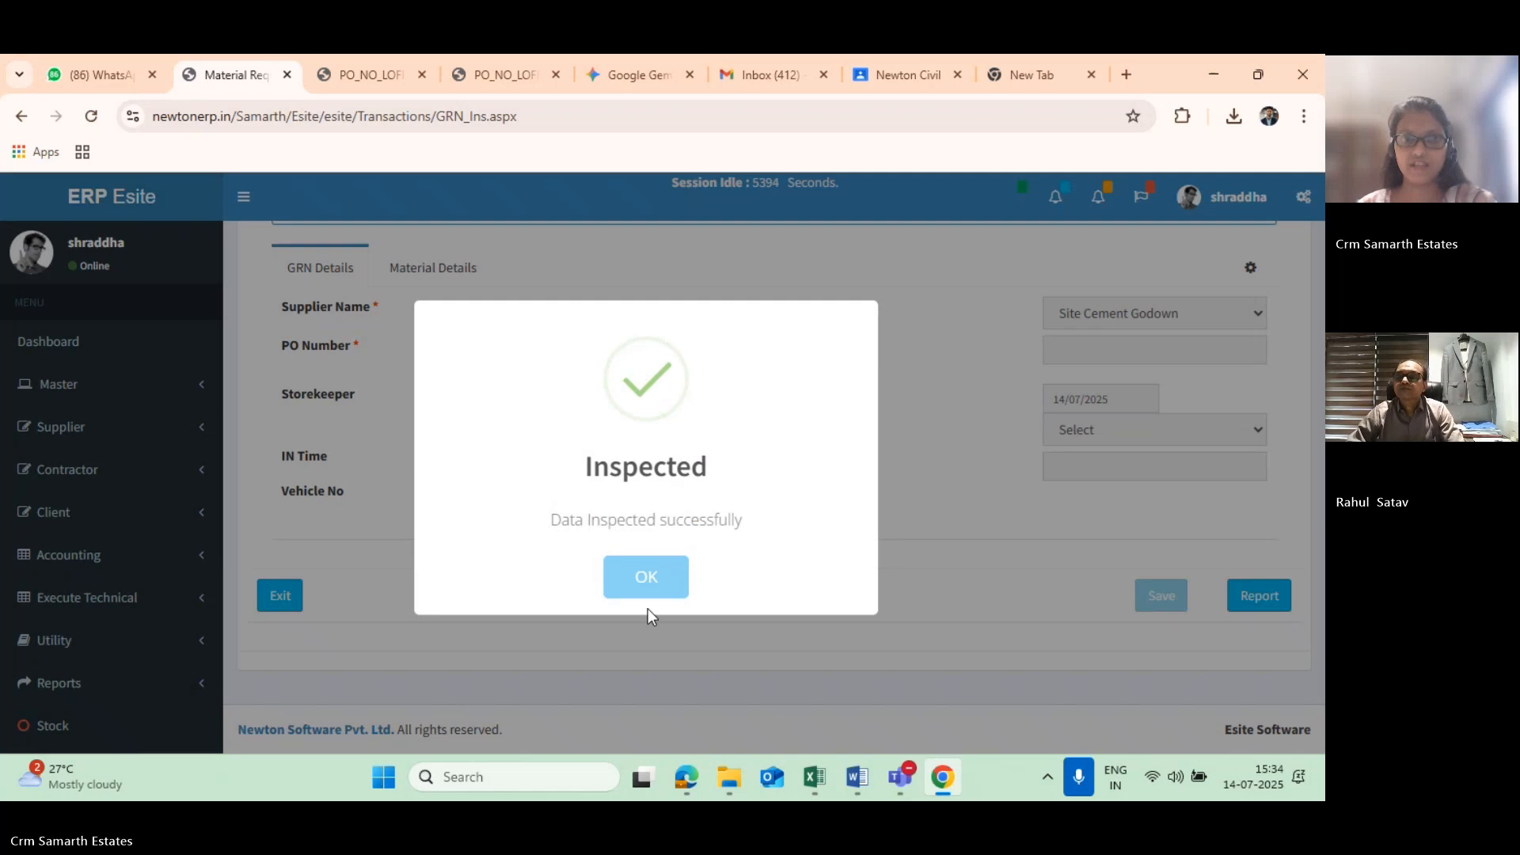
{"action": "left_click", "coordinate": [643, 581]}
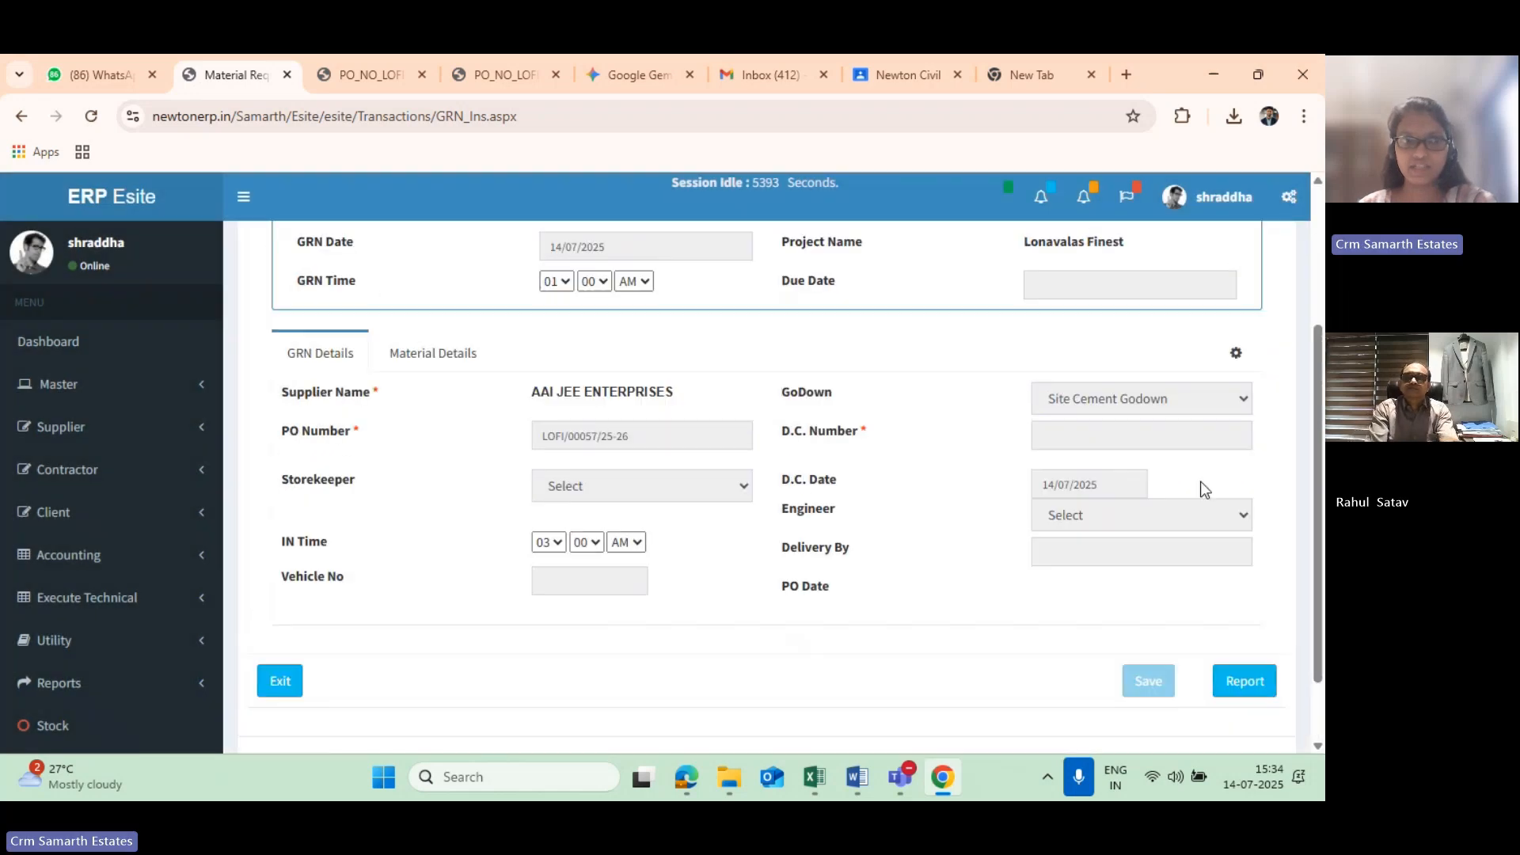
- Return to the PO-wise GRN list and select the AAI JEE ENTERPRISES entry to check its inspection status
{"action": "left_click", "coordinate": [105, 430]}
{"action": "left_click", "coordinate": [64, 673]}
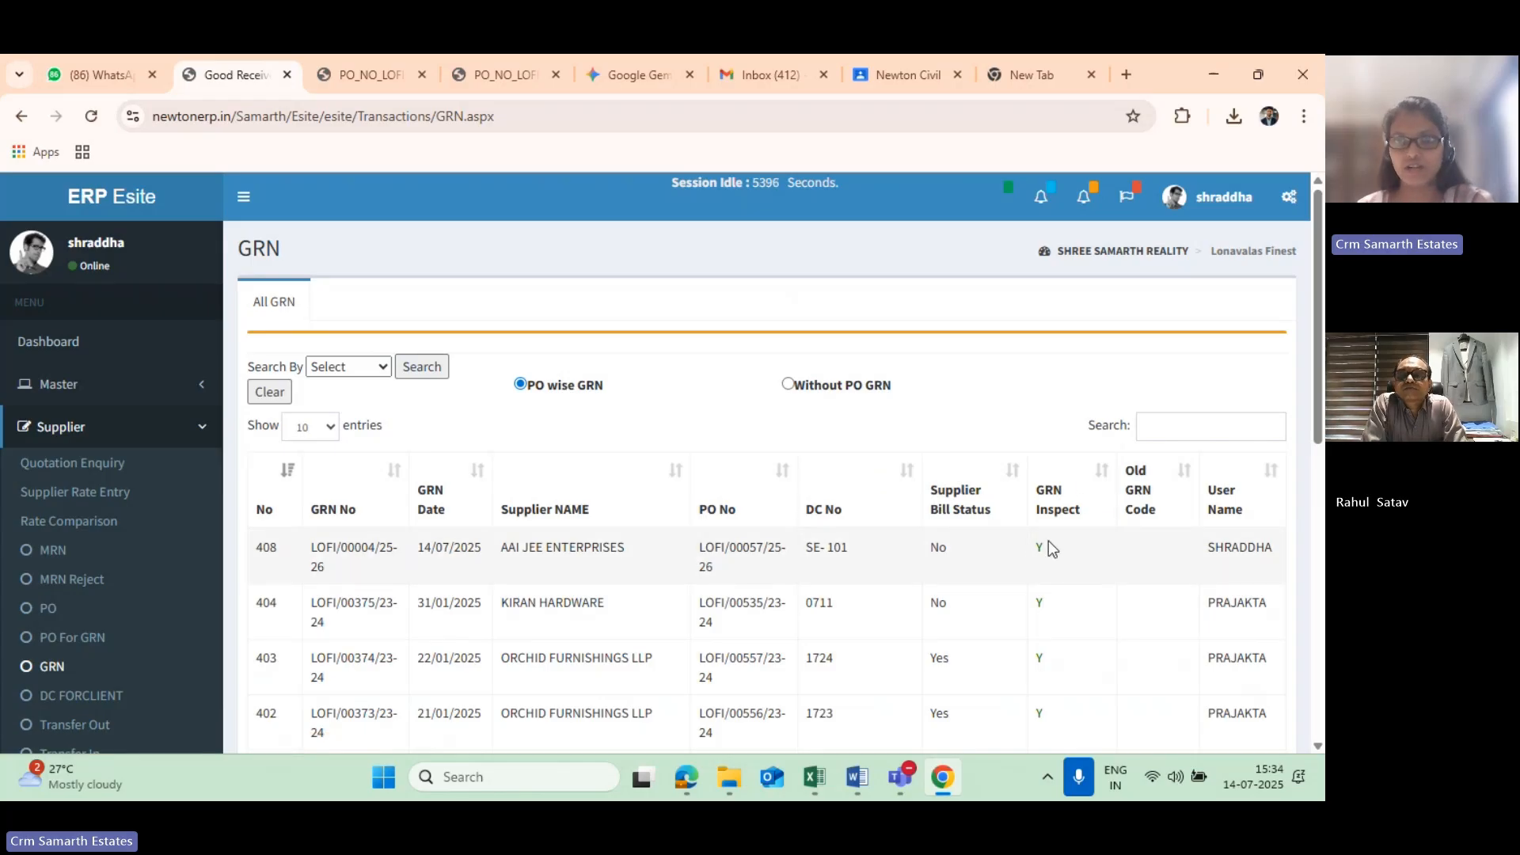
{"action": "scroll", "coordinate": [49, 634], "scroll_direction": "down", "scroll_amount": 1}
{"action": "scroll", "coordinate": [49, 634], "scroll_direction": "down", "scroll_amount": 1}
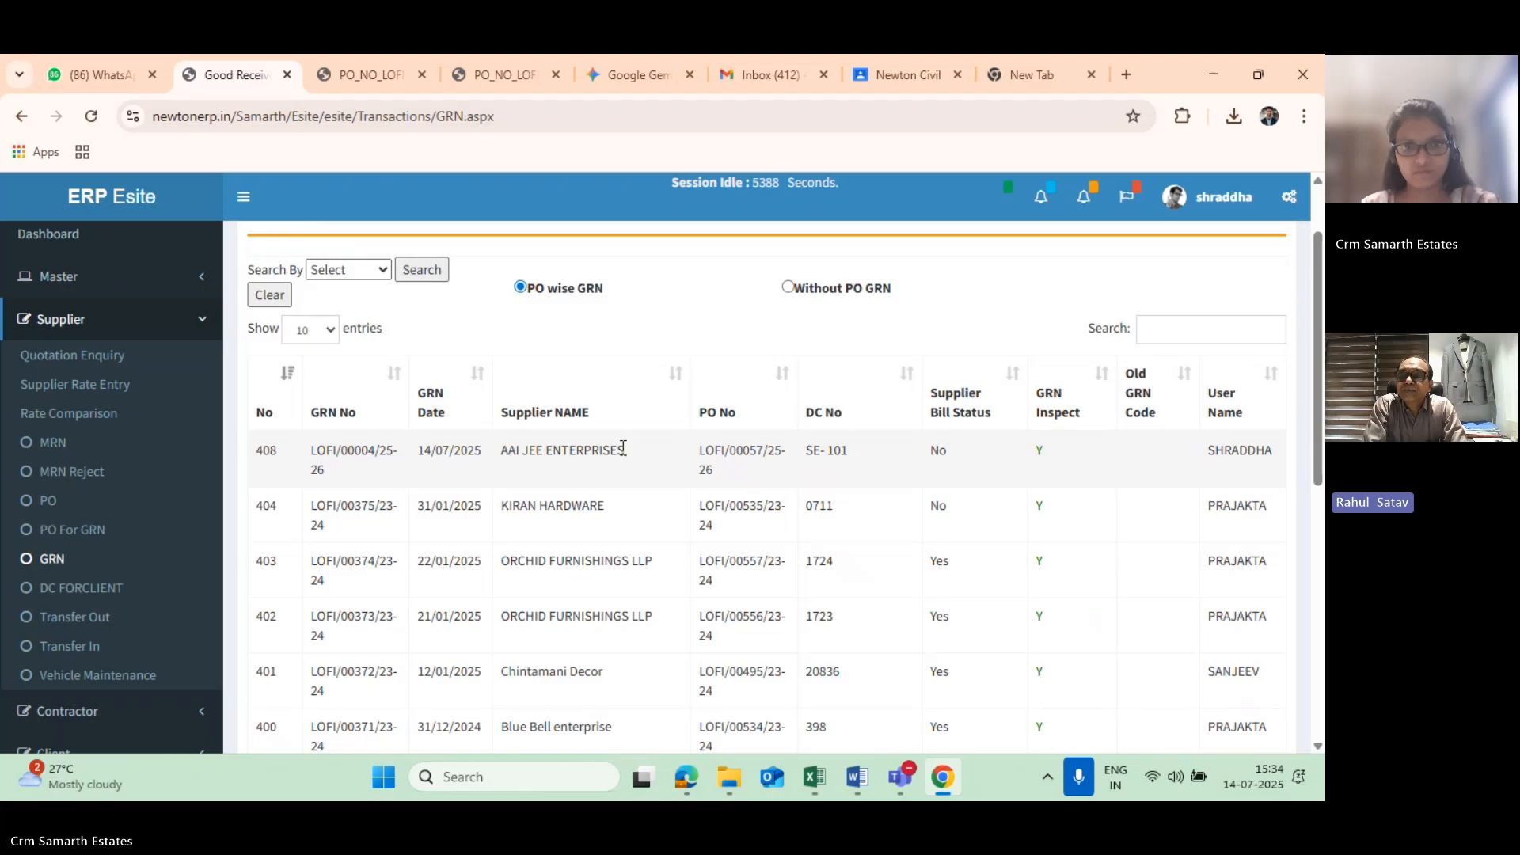
{"action": "left_click_drag", "start_coordinate": [700, 449], "coordinate": [1058, 448]}
{"action": "left_click", "coordinate": [1057, 448]}
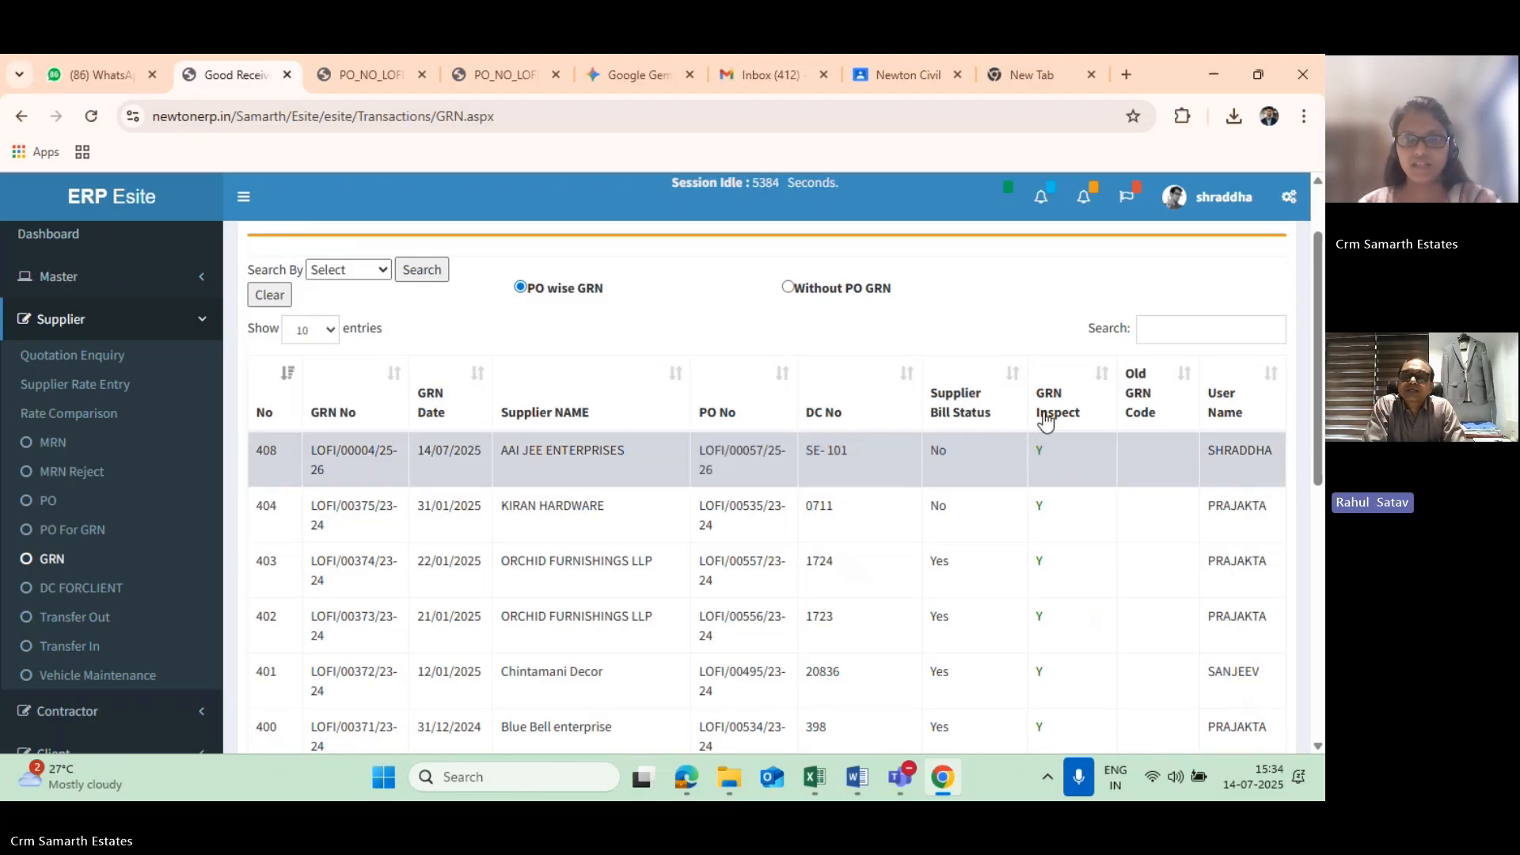
- Examine the GRN Inspect and Supplier Bill Status columns and the actions available for the inspected AAI JEE ENTERPRISES entry
{"action": "scroll", "coordinate": [1053, 411], "scroll_direction": "down", "scroll_amount": 7}
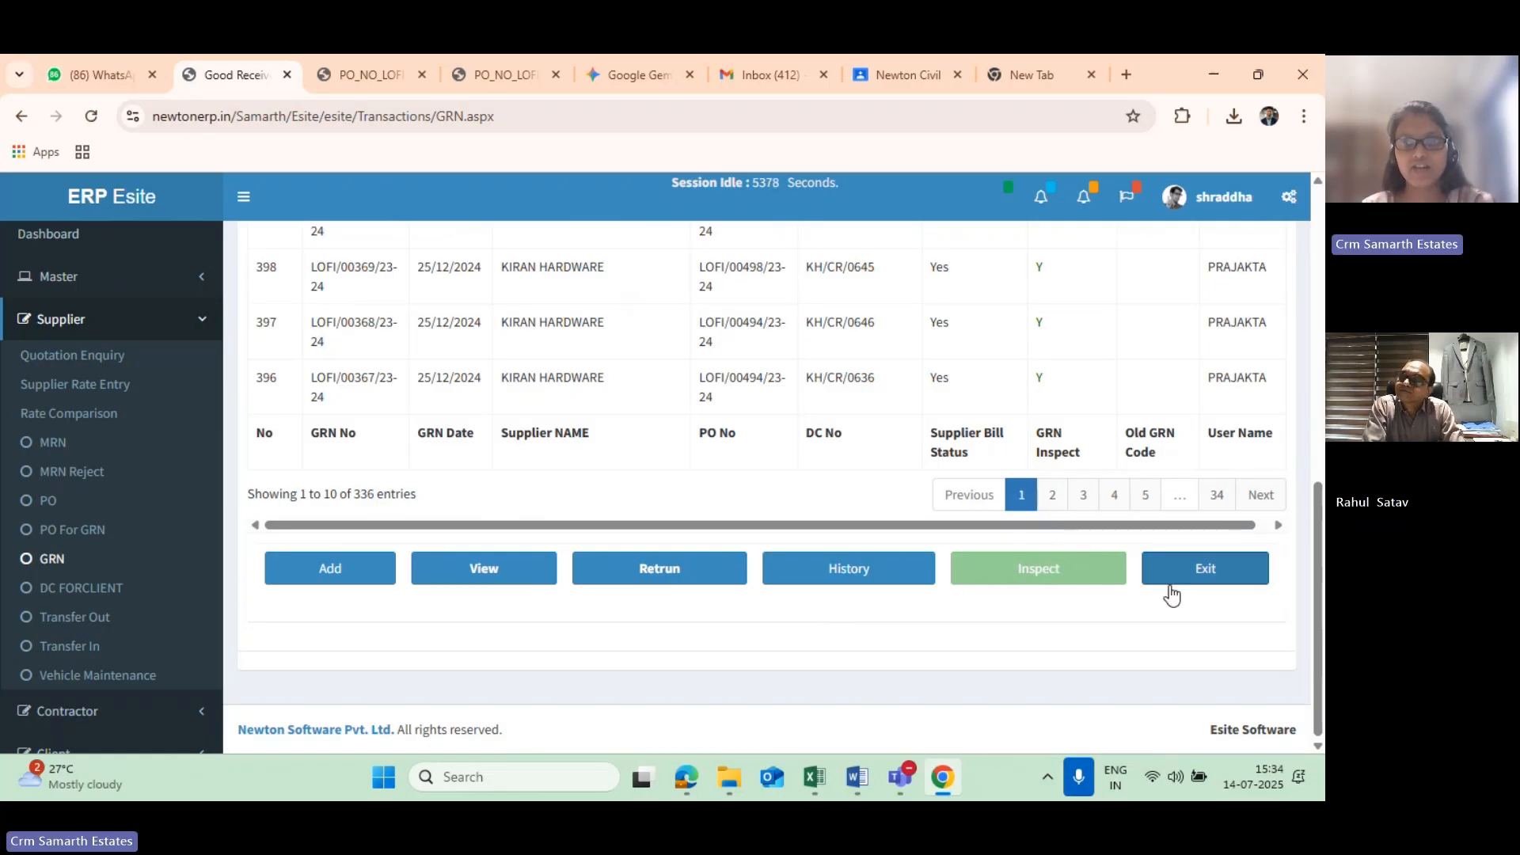
{"action": "scroll", "coordinate": [982, 537], "scroll_direction": "up", "scroll_amount": 10}
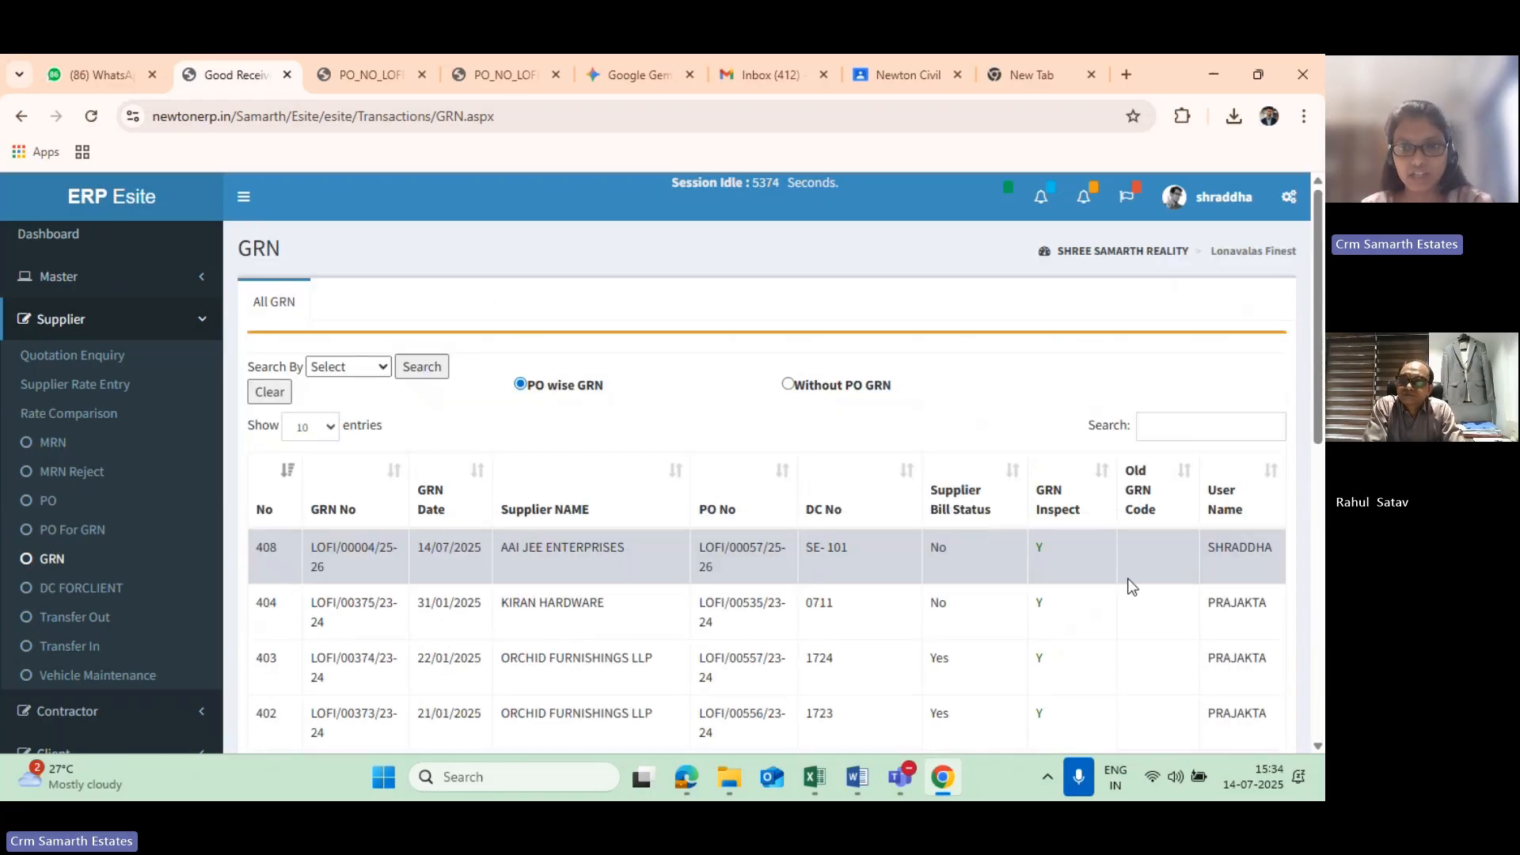
{"action": "scroll", "coordinate": [1109, 545], "scroll_direction": "down", "scroll_amount": 10}
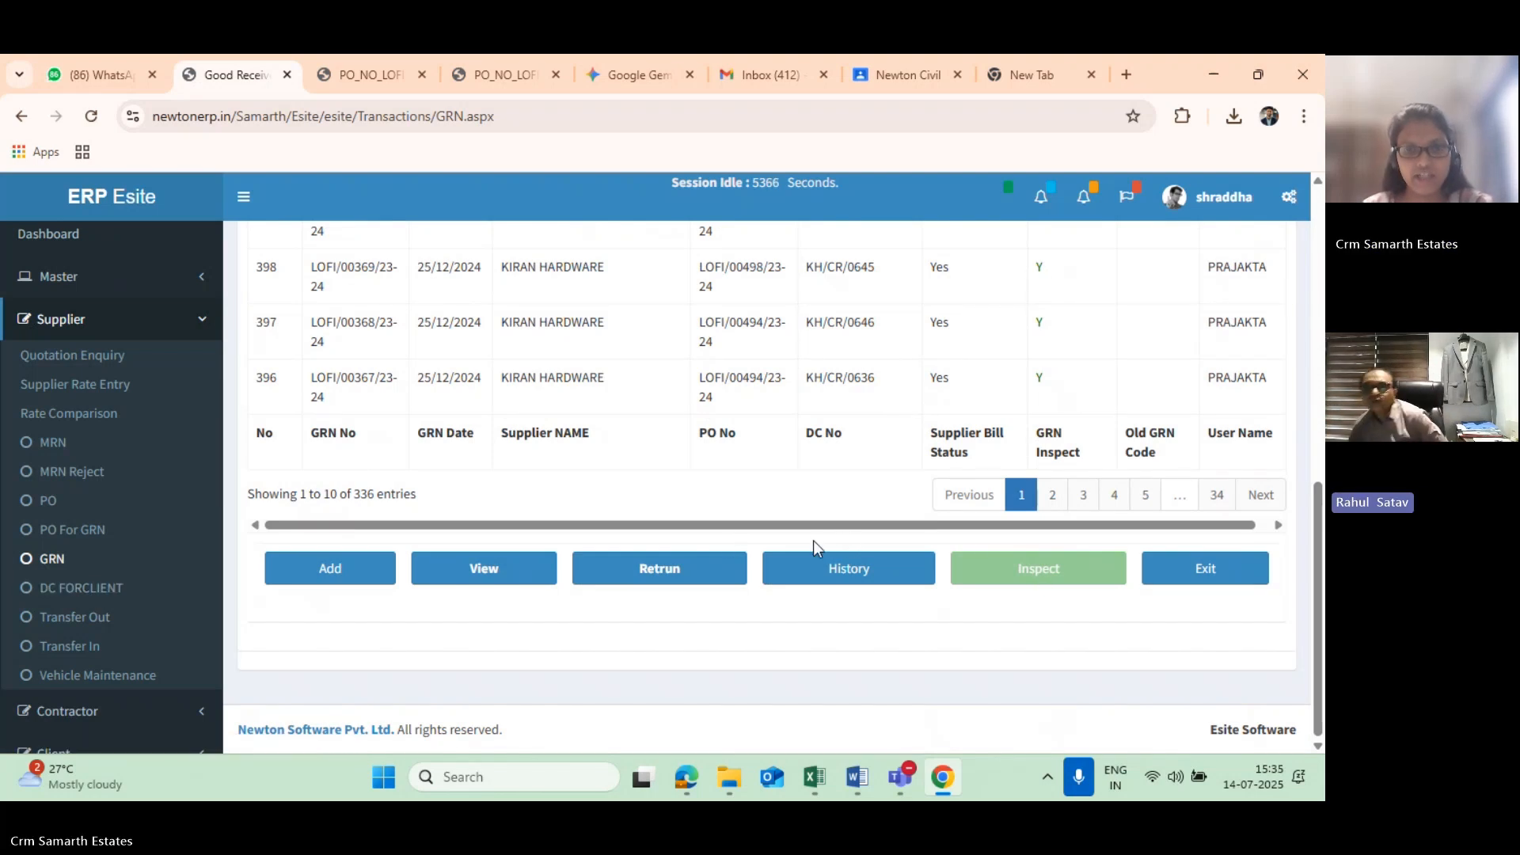
{"action": "scroll", "coordinate": [925, 353], "scroll_direction": "up", "scroll_amount": 10}
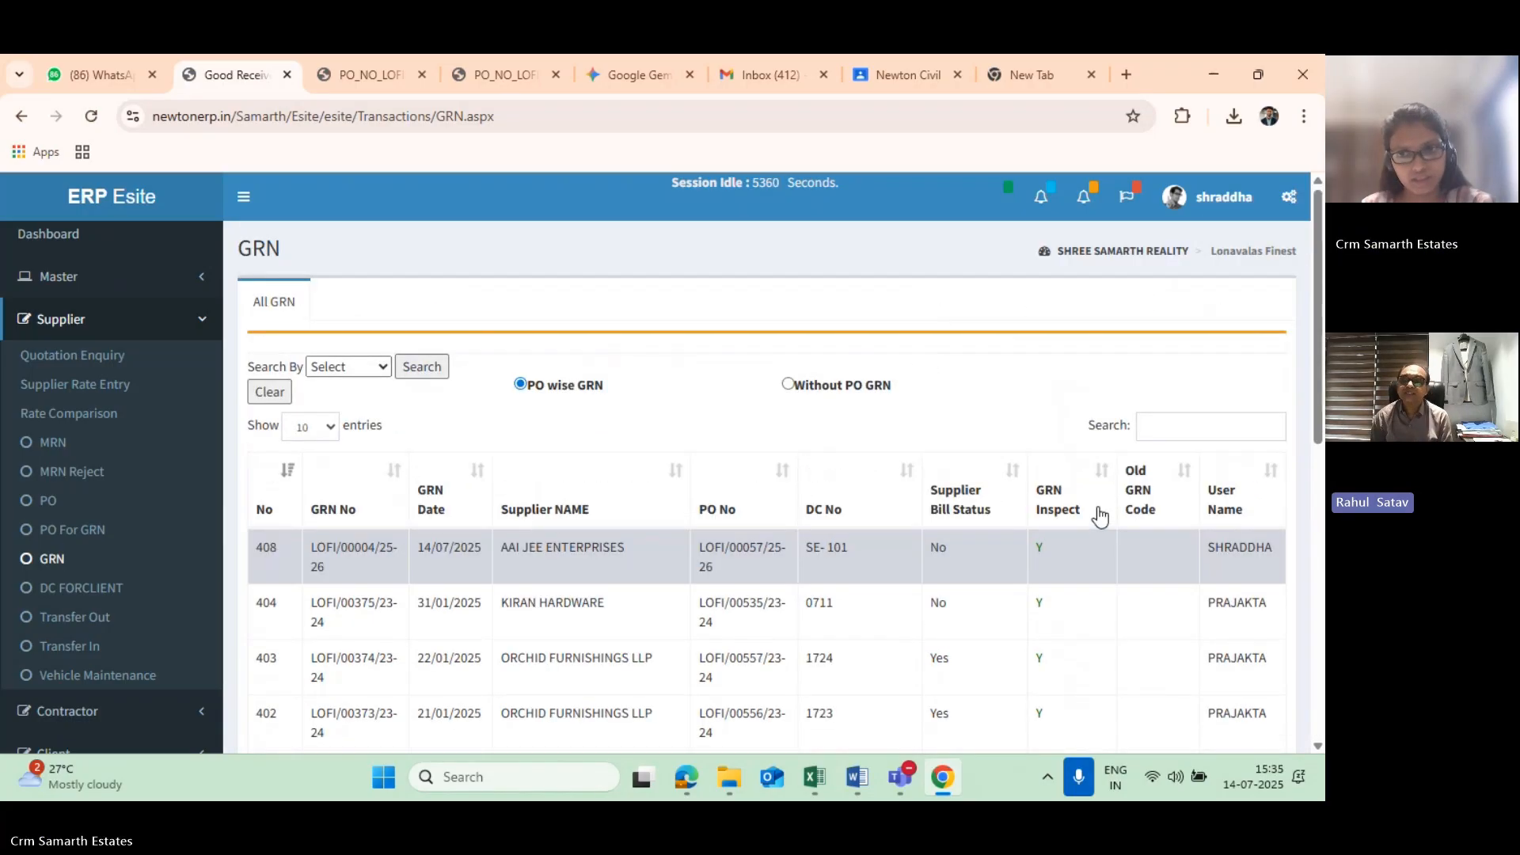
{"action": "scroll", "coordinate": [1099, 516], "scroll_direction": "down", "scroll_amount": 1}
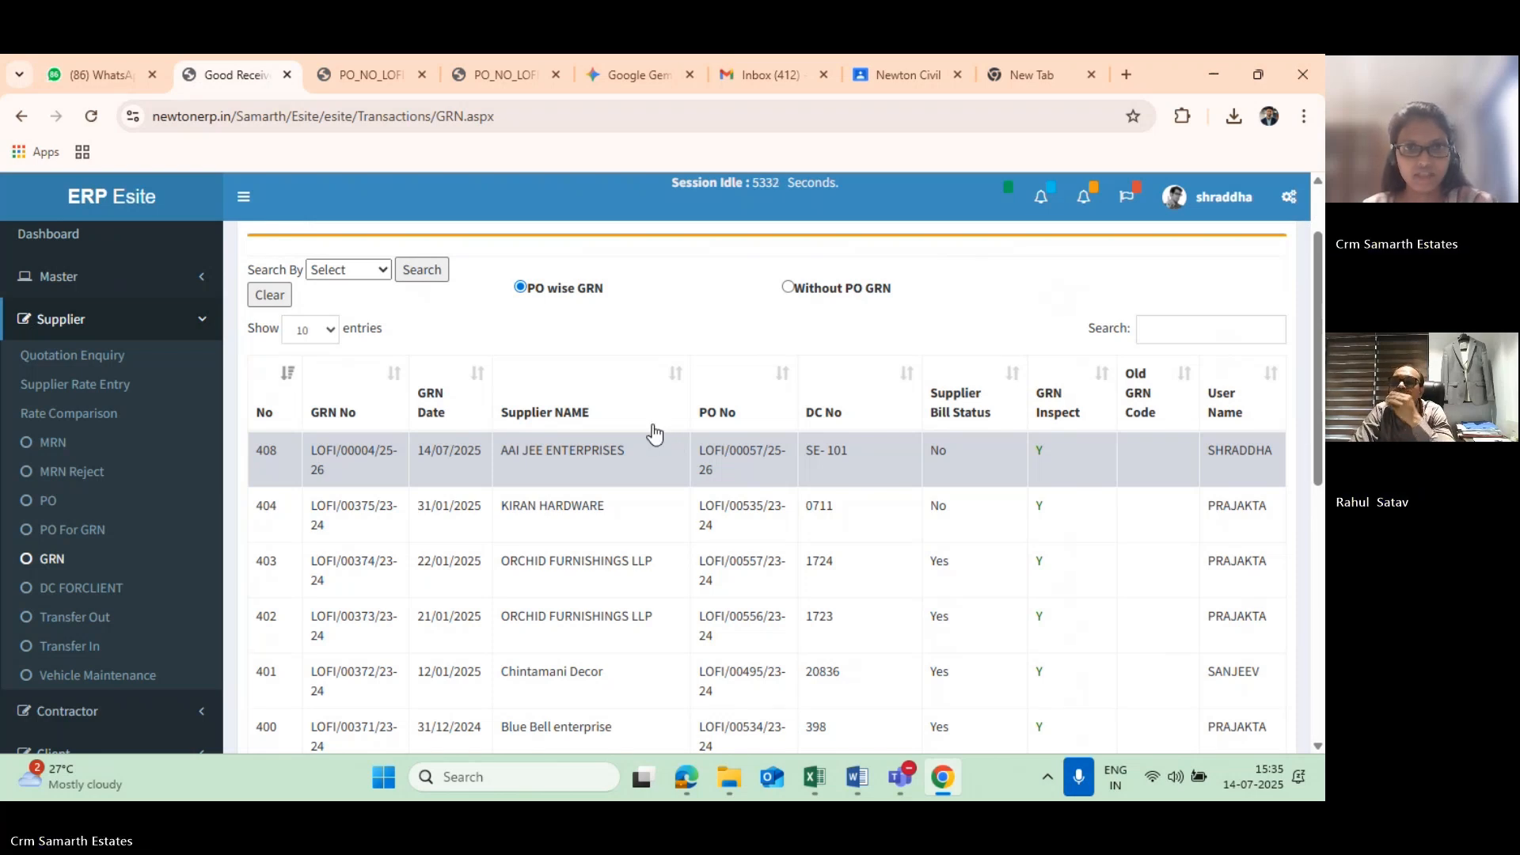
{"action": "scroll", "coordinate": [1010, 591], "scroll_direction": "down", "scroll_amount": 1}
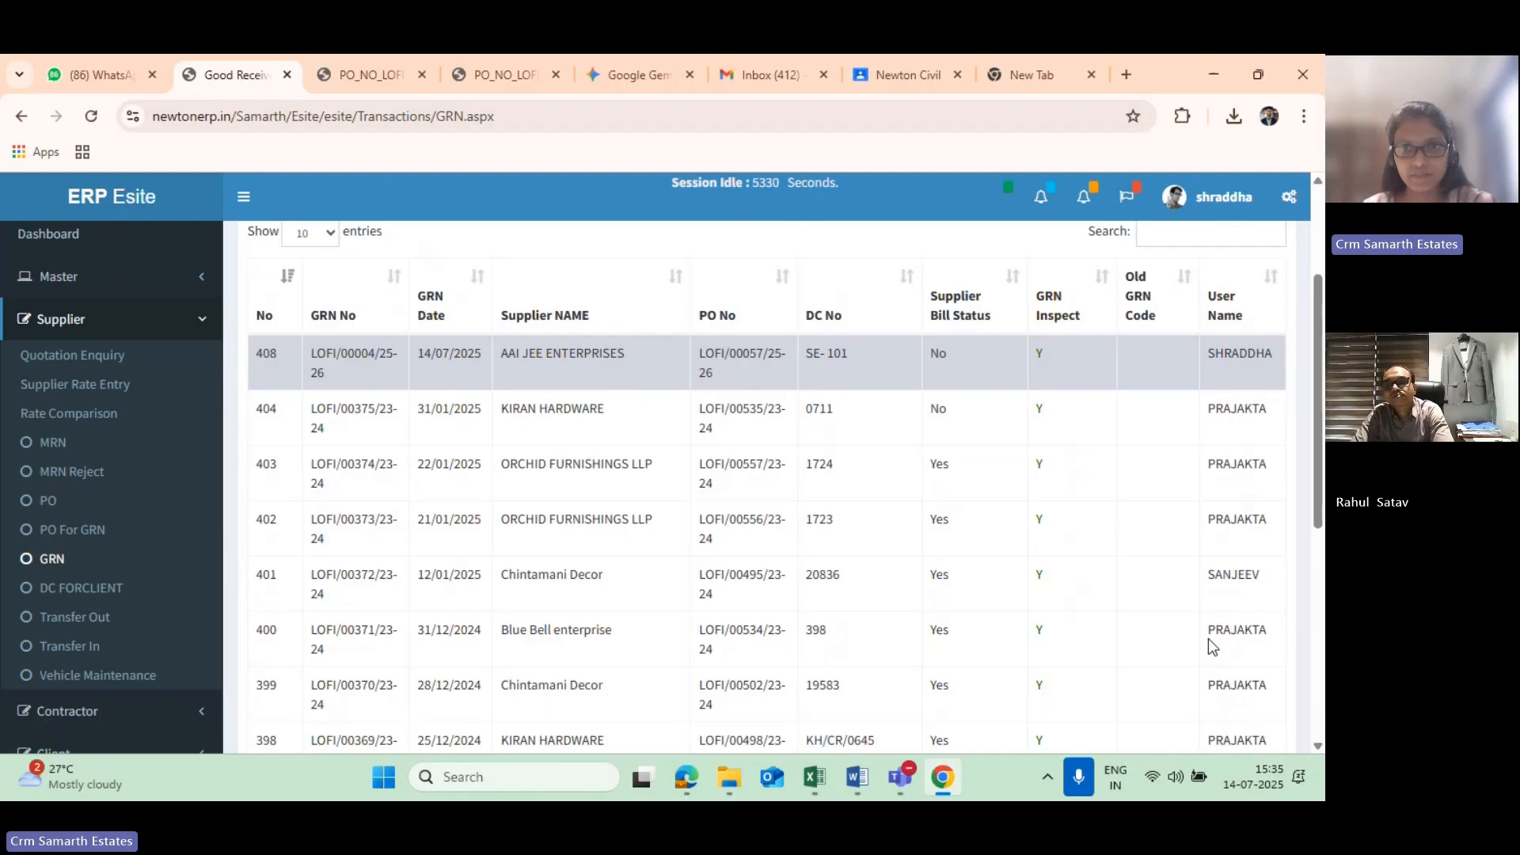
{"action": "scroll", "coordinate": [1053, 367], "scroll_direction": "up", "scroll_amount": 1}
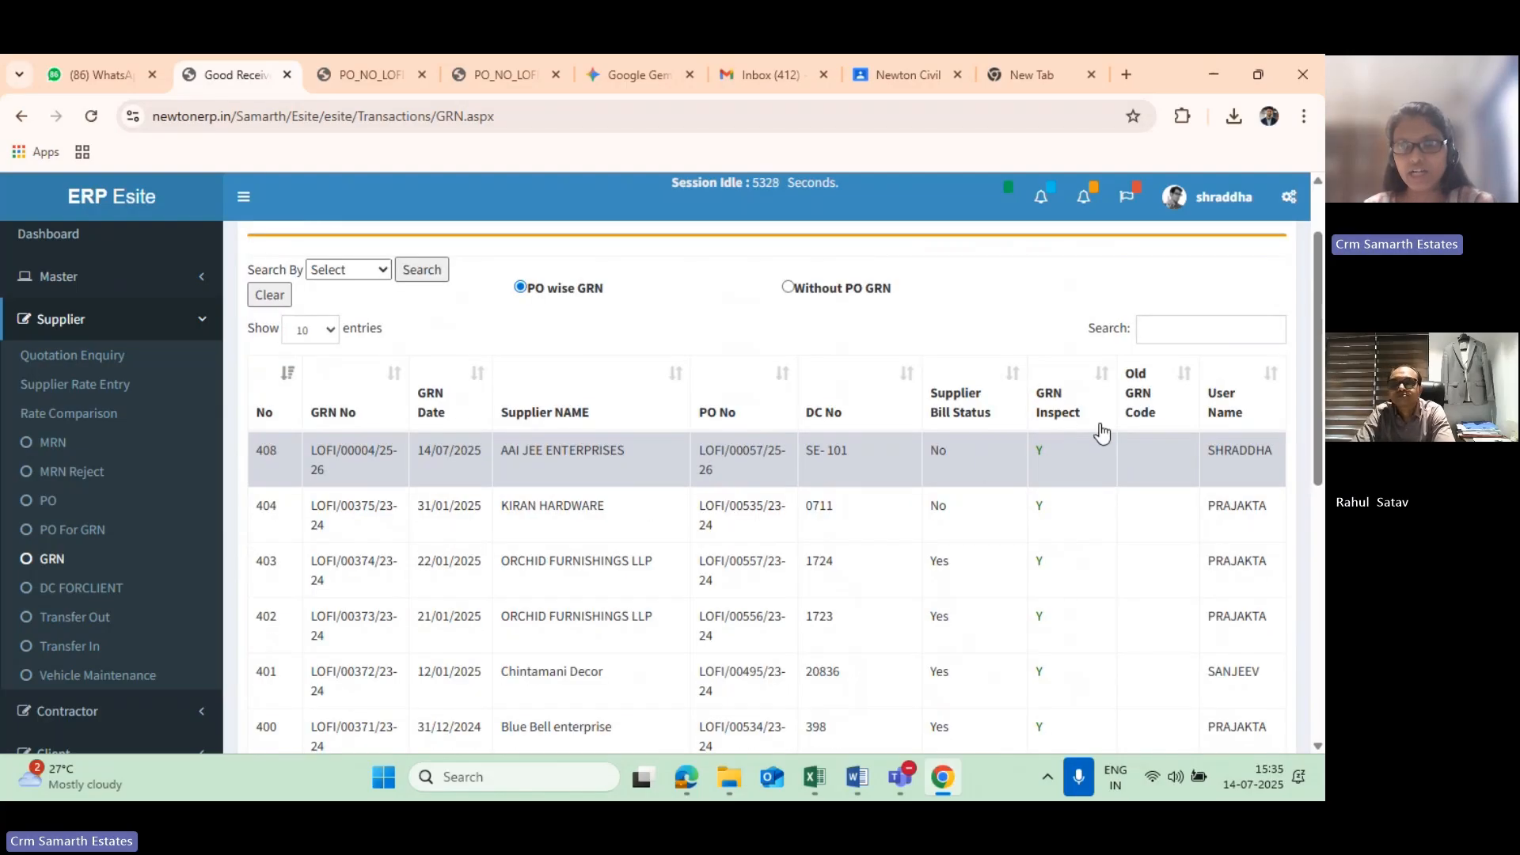
{"action": "scroll", "coordinate": [1090, 432], "scroll_direction": "down", "scroll_amount": 4}
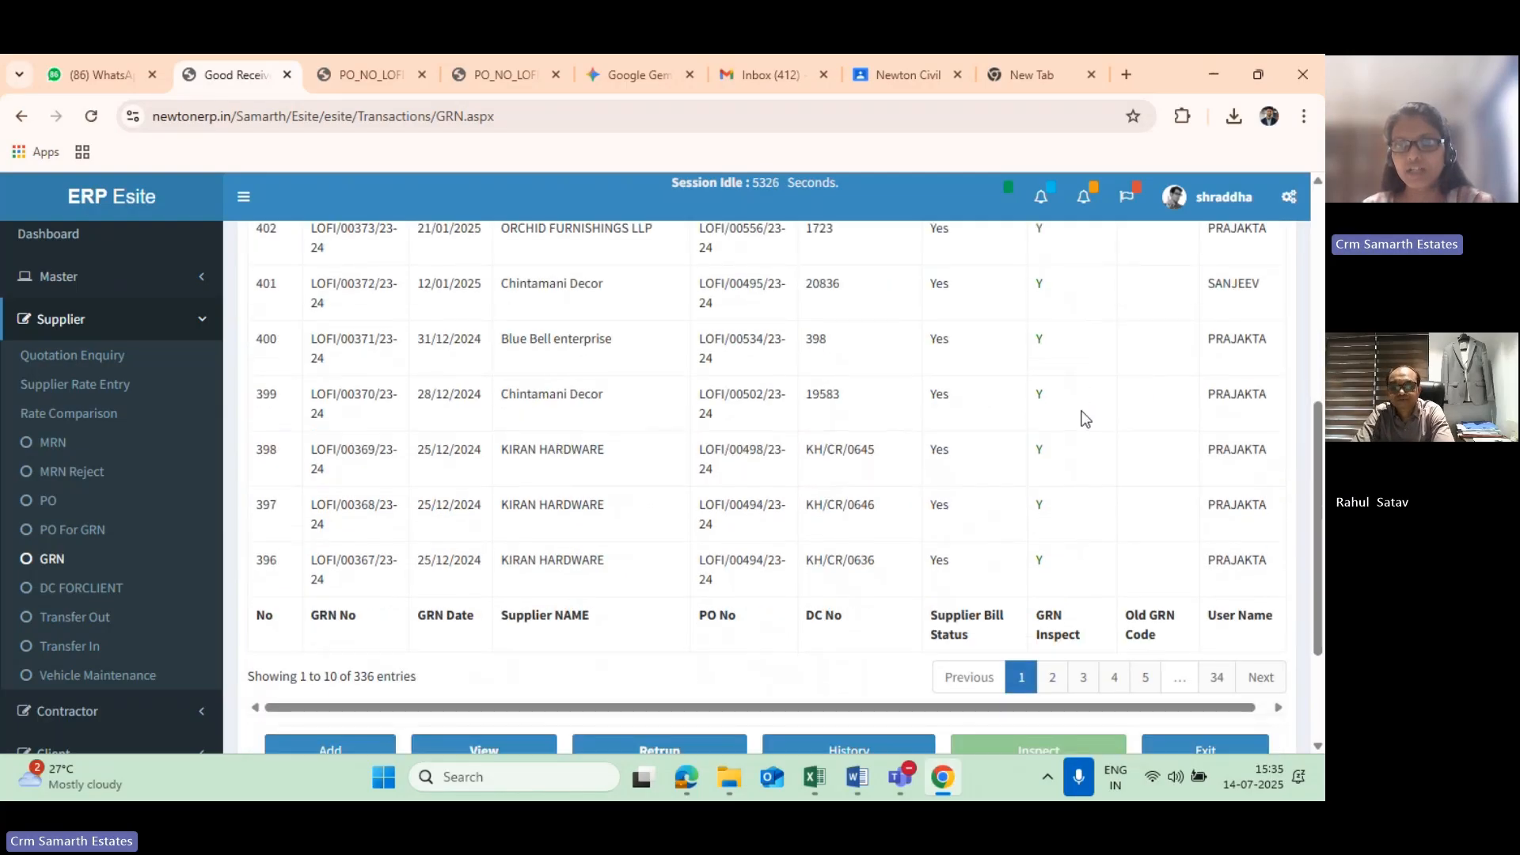
{"action": "scroll", "coordinate": [935, 397], "scroll_direction": "down", "scroll_amount": 1}
{"action": "scroll", "coordinate": [1161, 420], "scroll_direction": "up", "scroll_amount": 2}
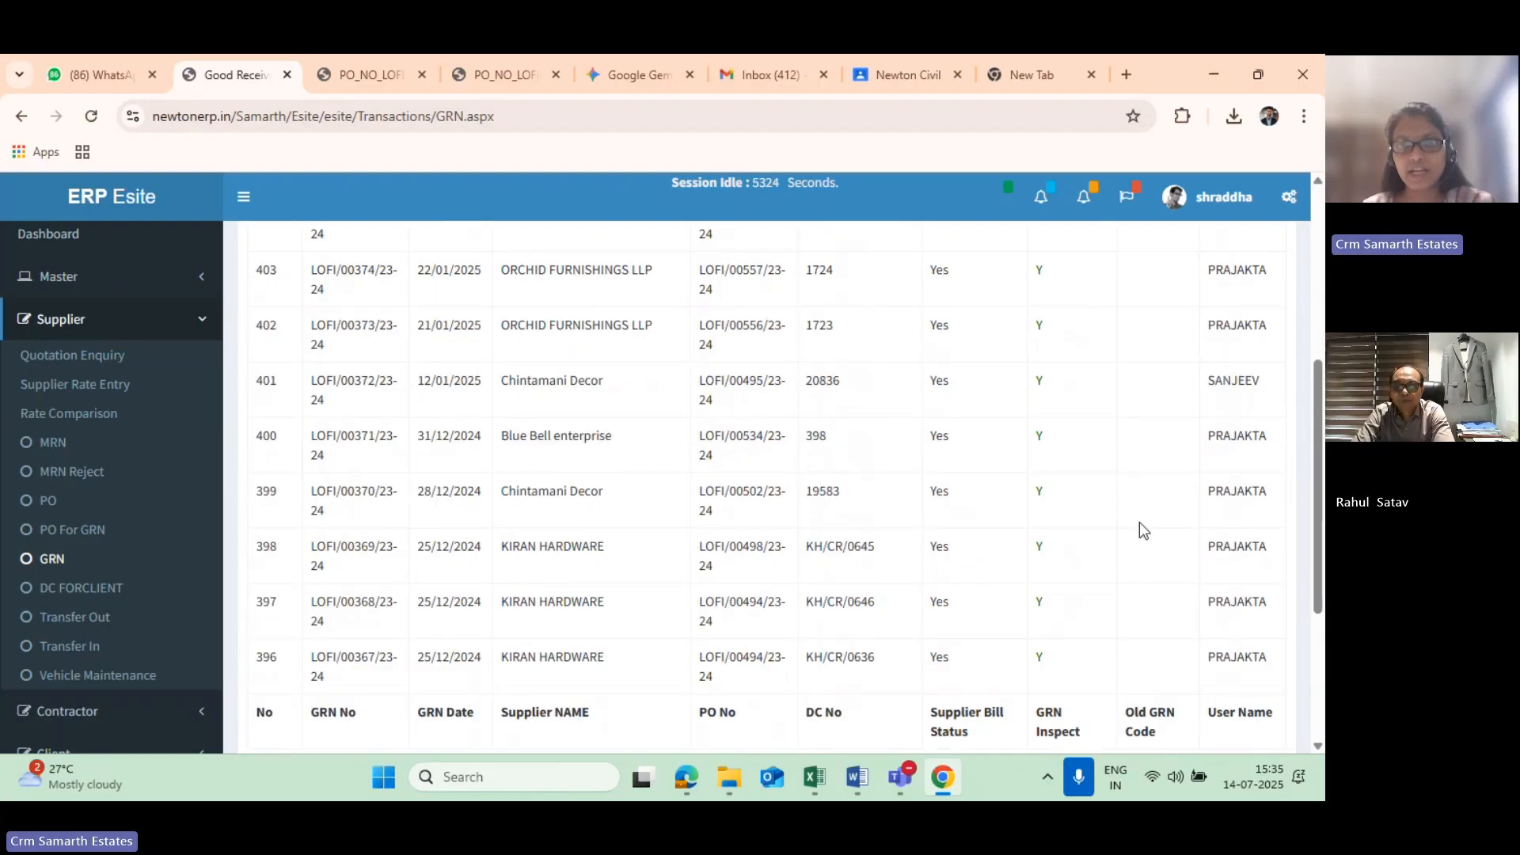
{"action": "scroll", "coordinate": [1139, 521], "scroll_direction": "down", "scroll_amount": 1}
{"action": "scroll", "coordinate": [1061, 485], "scroll_direction": "up", "scroll_amount": 2}
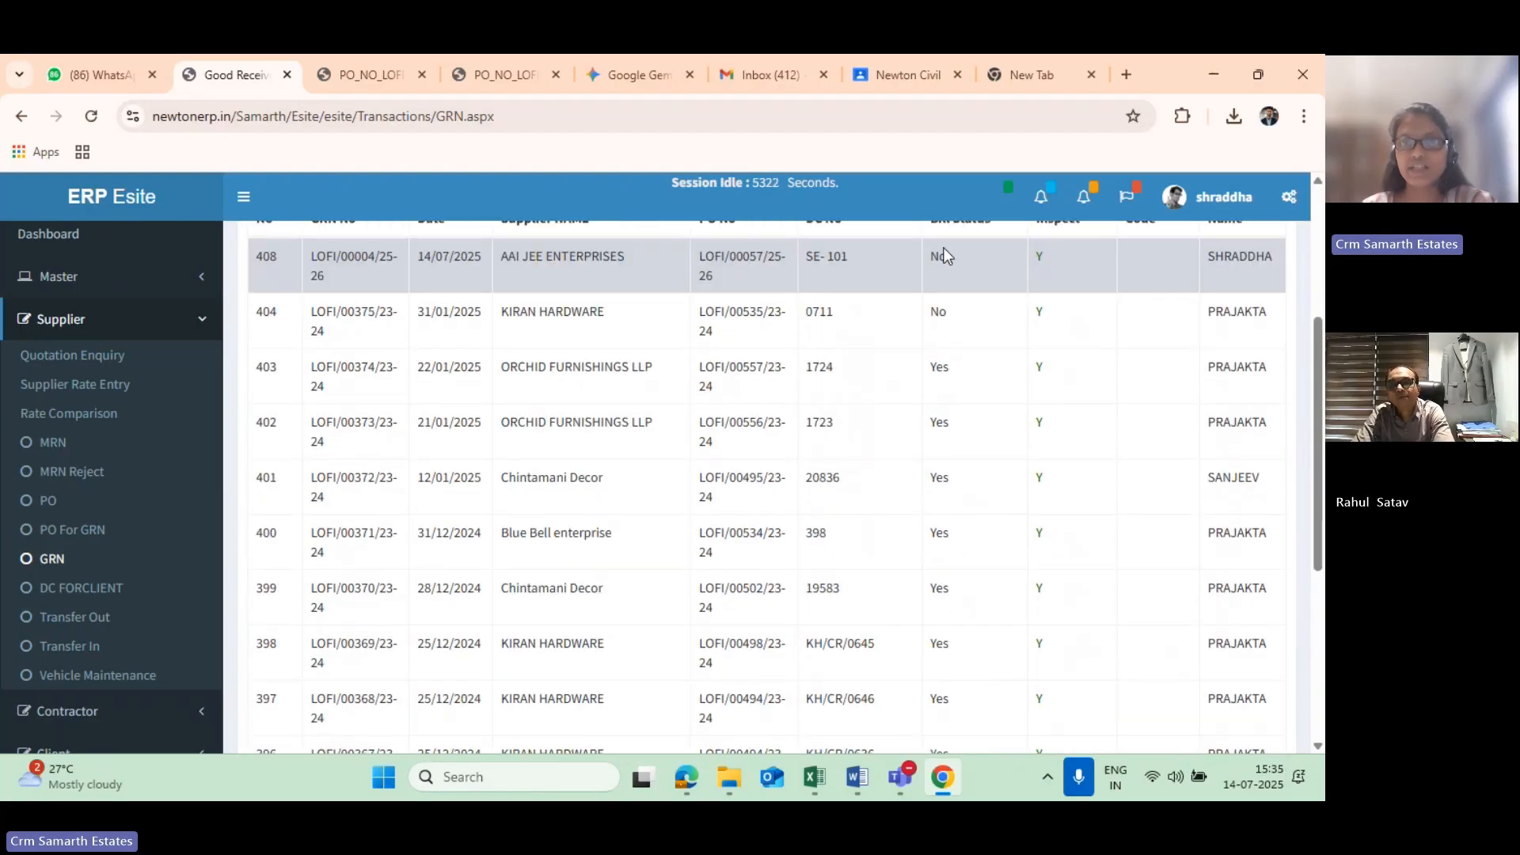
{"action": "scroll", "coordinate": [1054, 293], "scroll_direction": "up", "scroll_amount": 1}
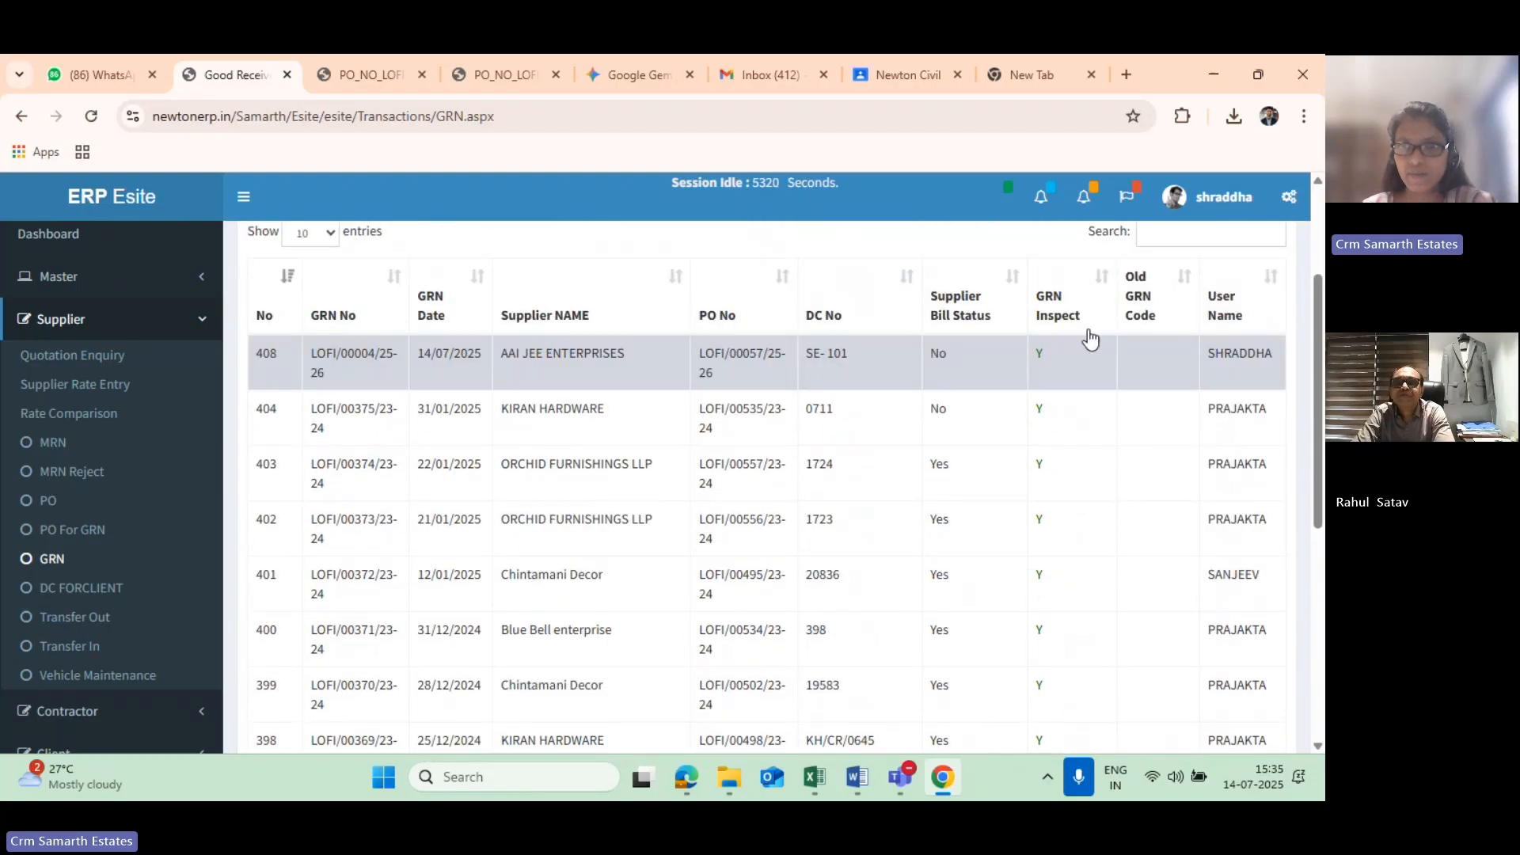